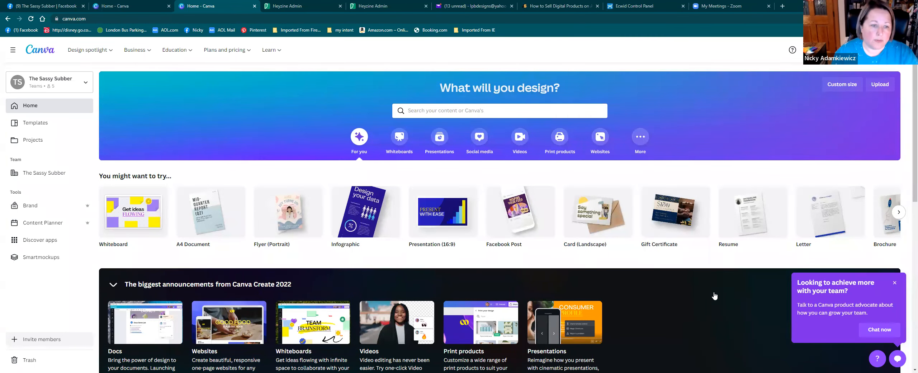
- View the ornament flyer with the company logo offer from the recent designs and return to the home page
mouse_move(612, 203)
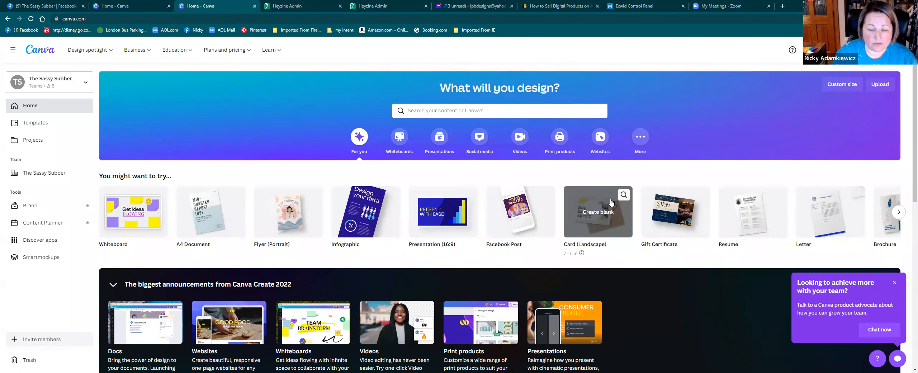
scroll(612, 203, down, 1)
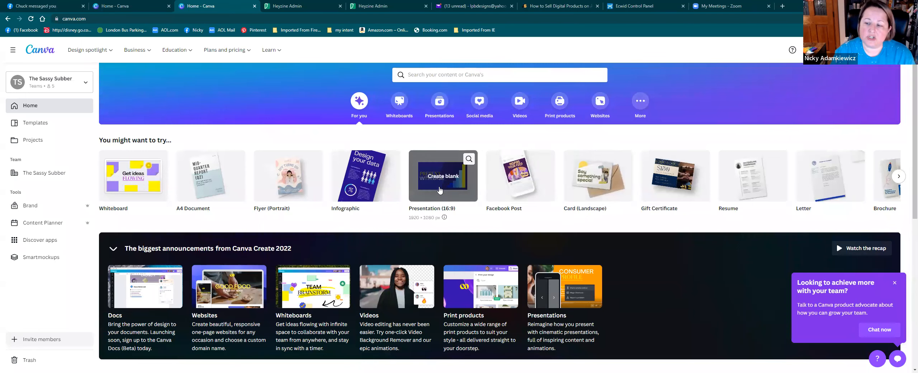
scroll(851, 247, down, 3)
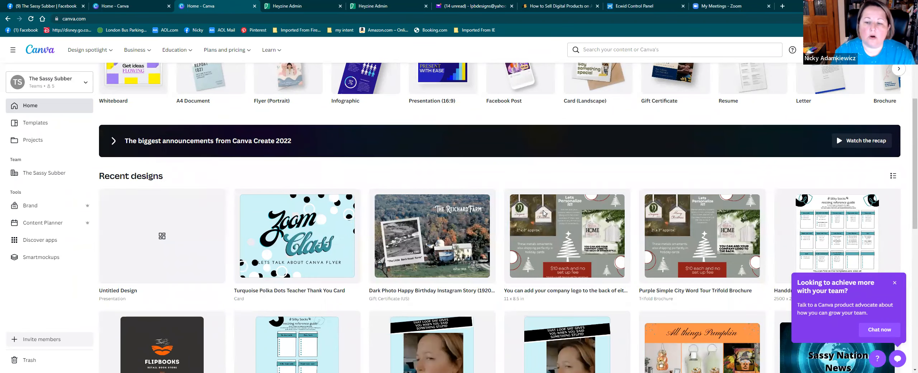
click(544, 213)
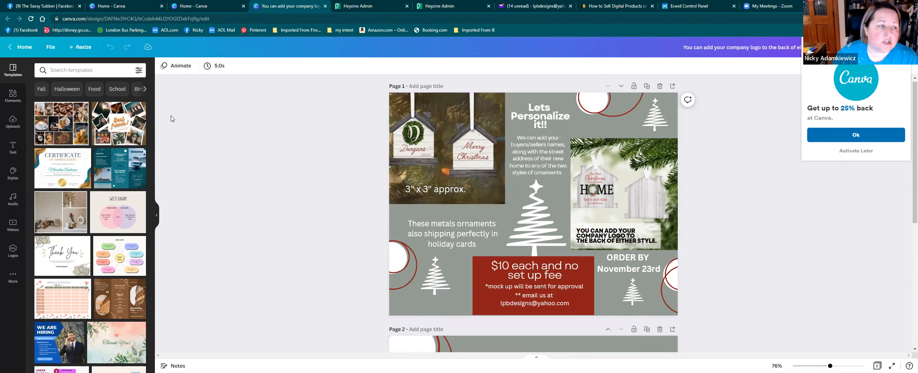
click(25, 49)
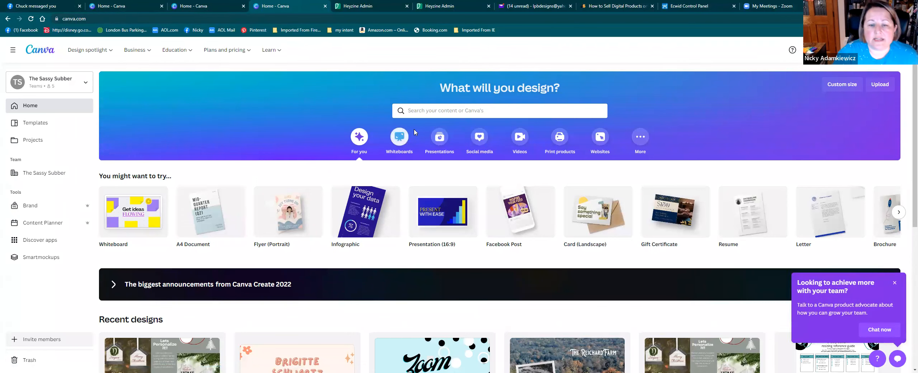
- Create a blank Talking Presentation from the presentation design types and dismiss the cashback offer
click(641, 137)
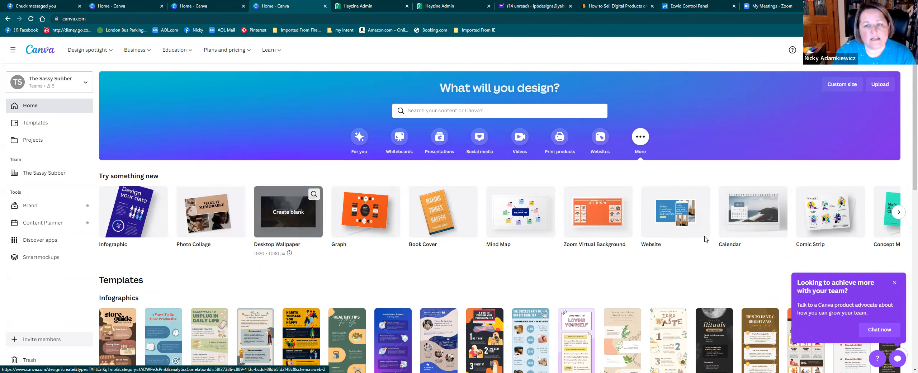
click(437, 142)
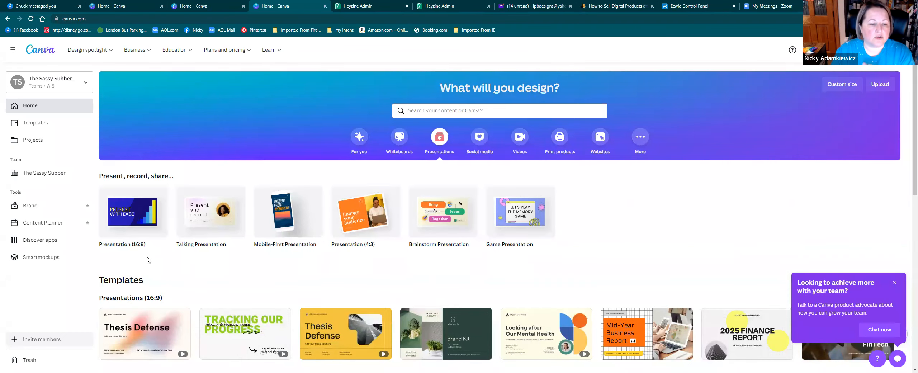
click(226, 216)
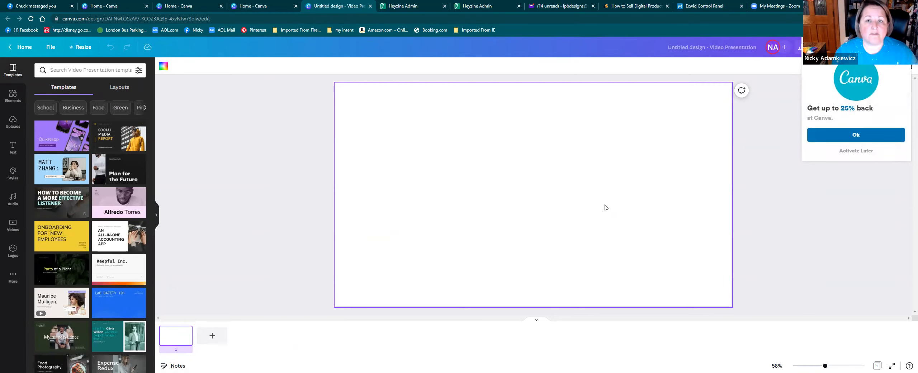
click(856, 151)
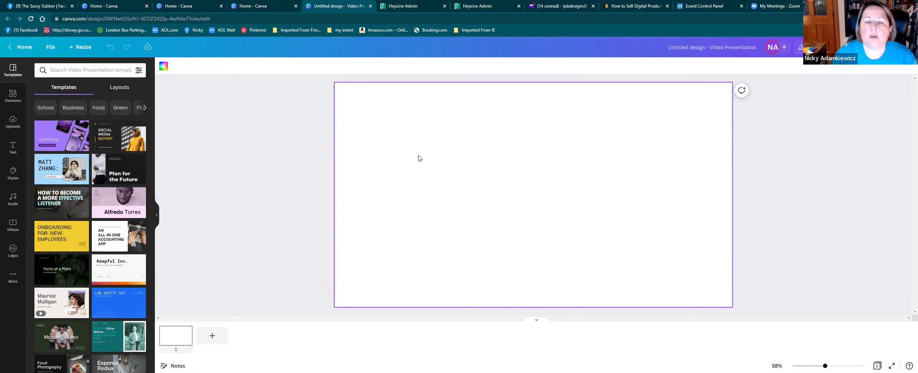
- Set the page background to a custom muted green, #87A48A
click(163, 67)
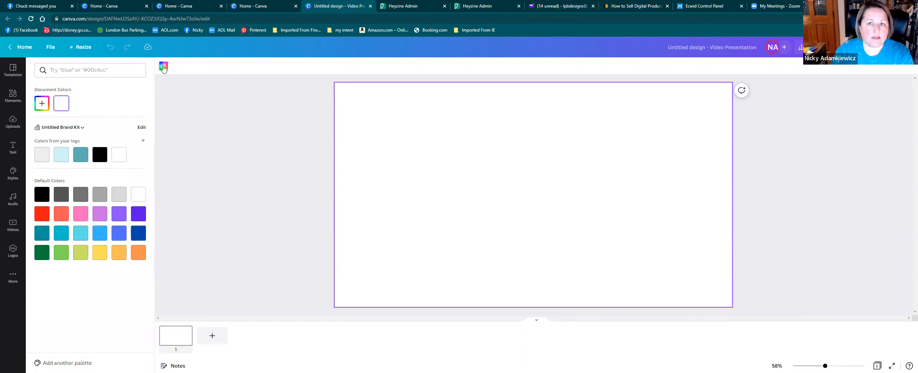
click(40, 106)
click(76, 165)
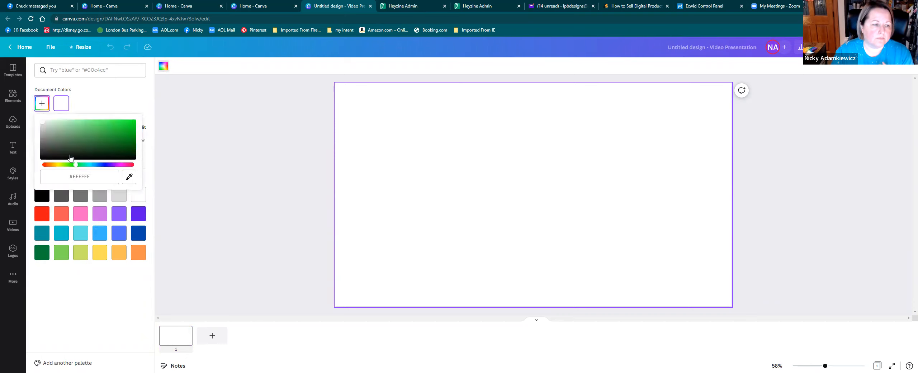
click(53, 124)
drag(53, 127, 58, 134)
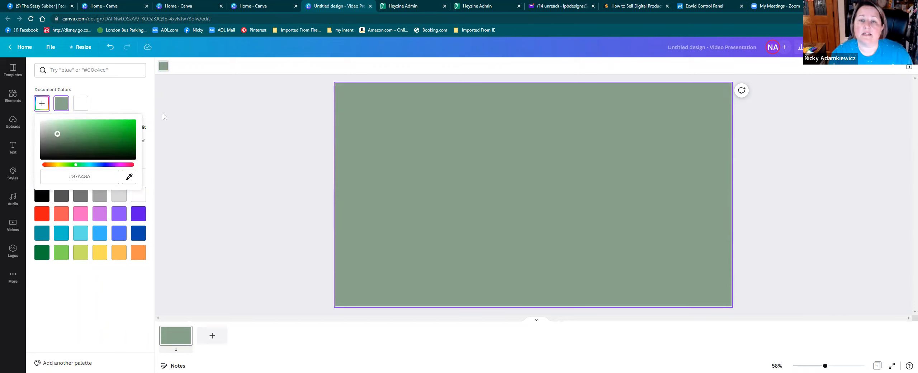
click(214, 110)
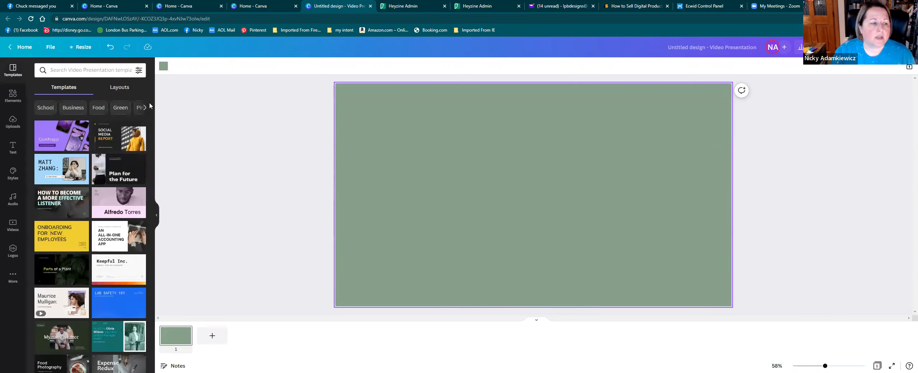
- Search the elements library for "frames"
click(13, 96)
click(59, 71)
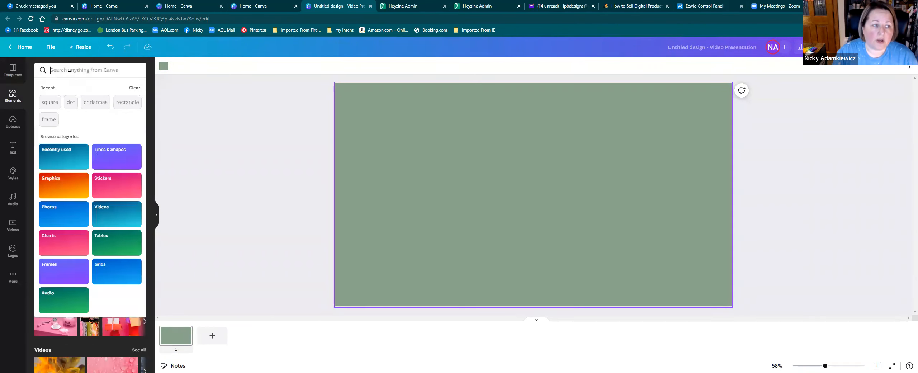
text(fram)
text(es)
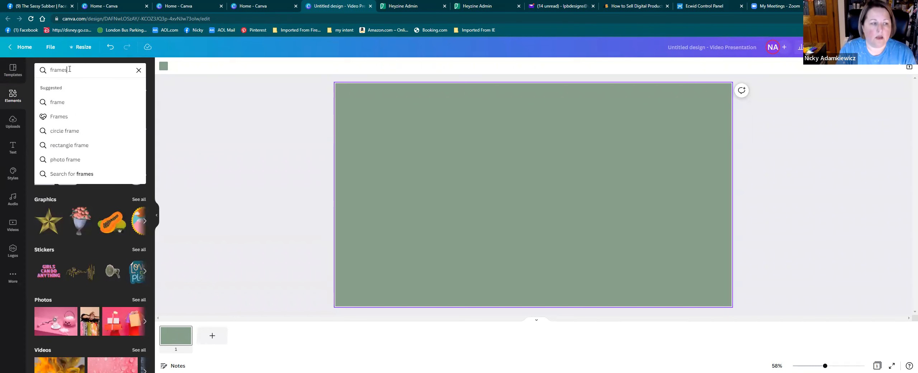
key(Return)
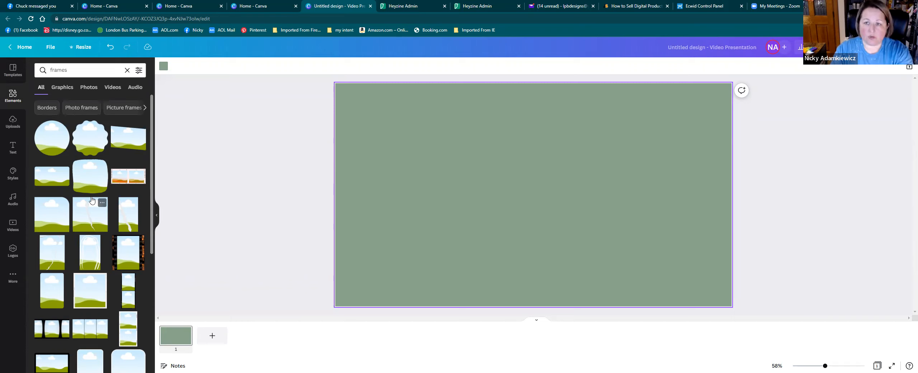
- Look through the frame results for a multi-photo layout suited to the page
scroll(92, 200, down, 3)
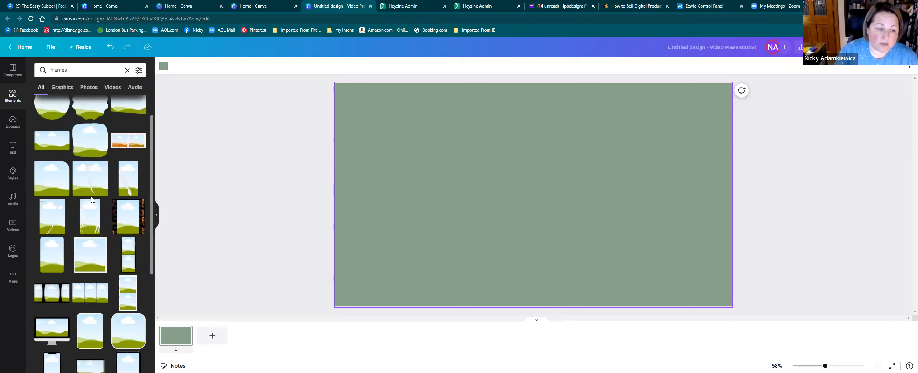
scroll(92, 200, down, 1)
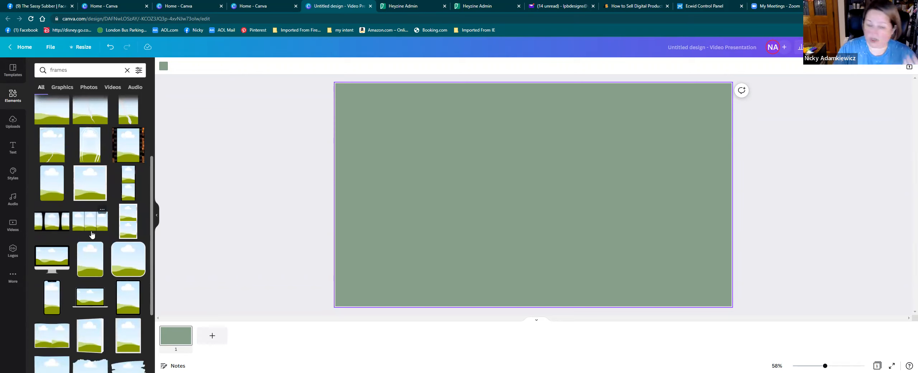
scroll(92, 235, down, 7)
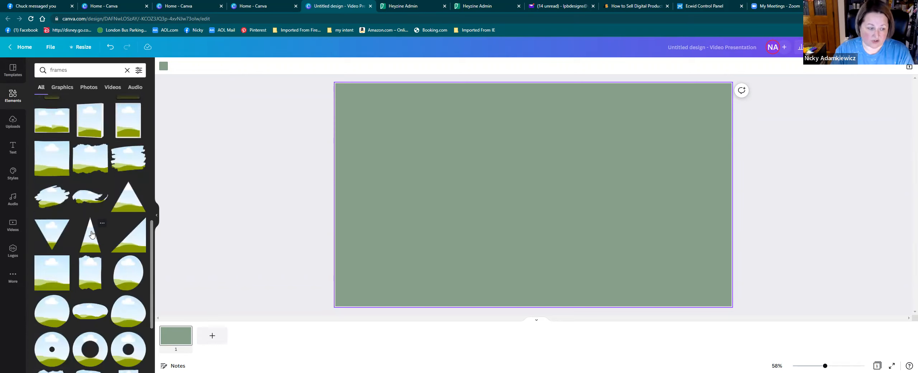
scroll(92, 234, down, 6)
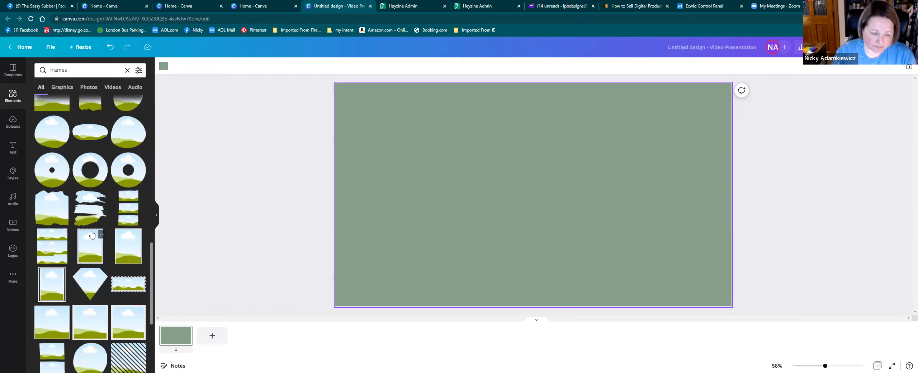
scroll(92, 234, down, 4)
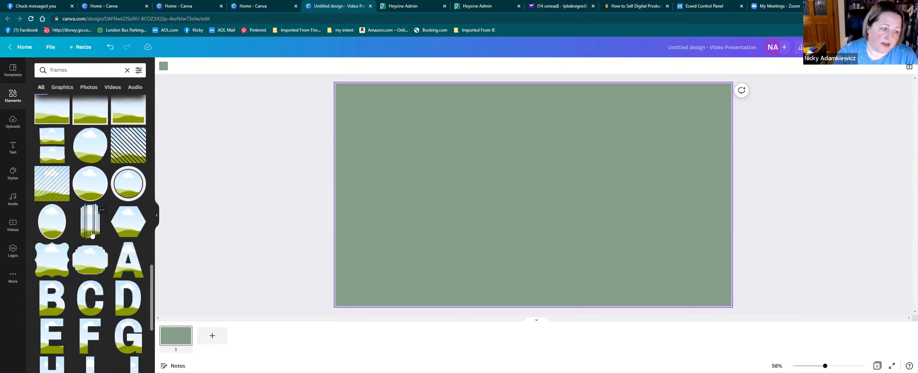
scroll(92, 234, down, 8)
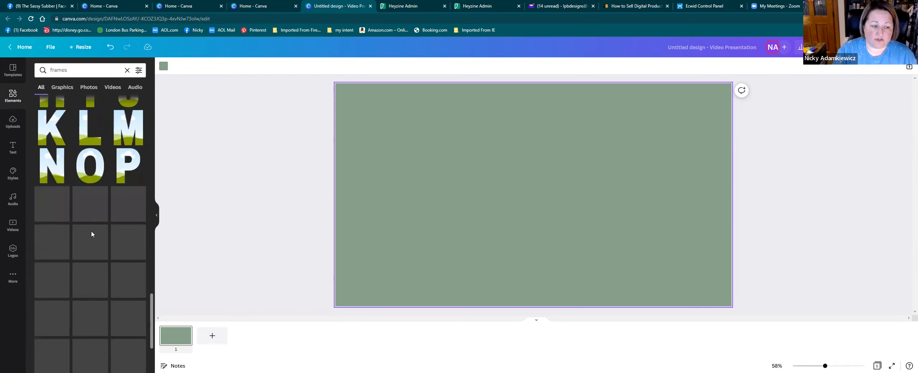
scroll(92, 234, down, 7)
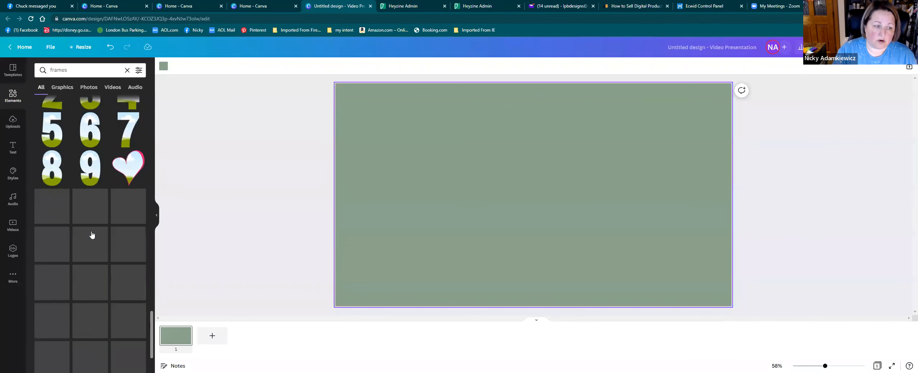
scroll(92, 235, down, 6)
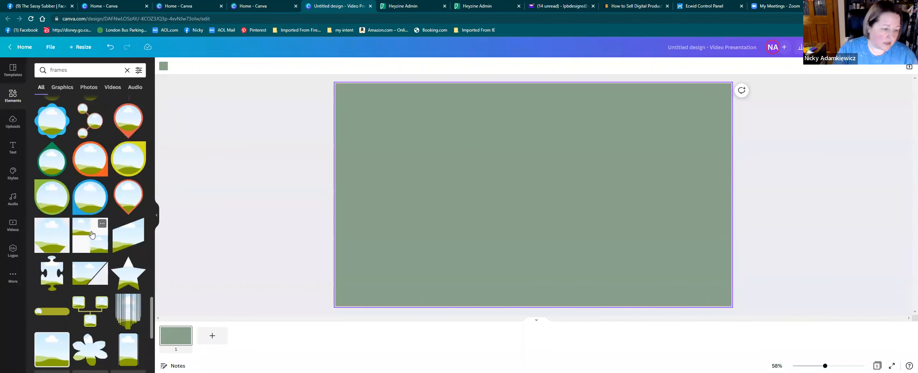
scroll(91, 234, down, 2)
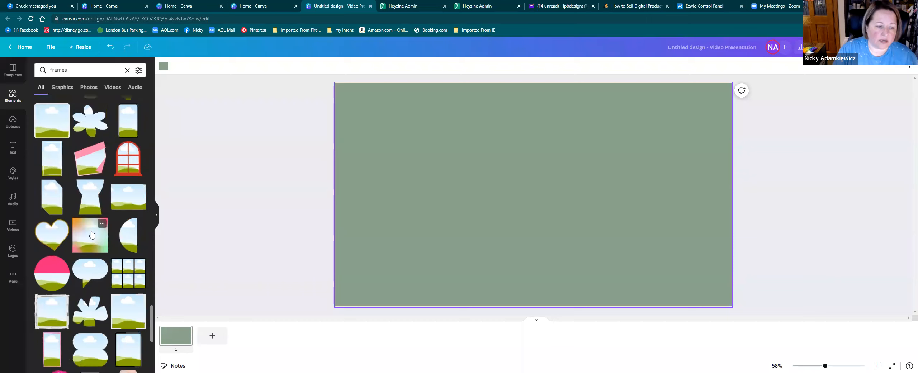
- Try the six-panel grid frame on the green page and delete it
click(118, 279)
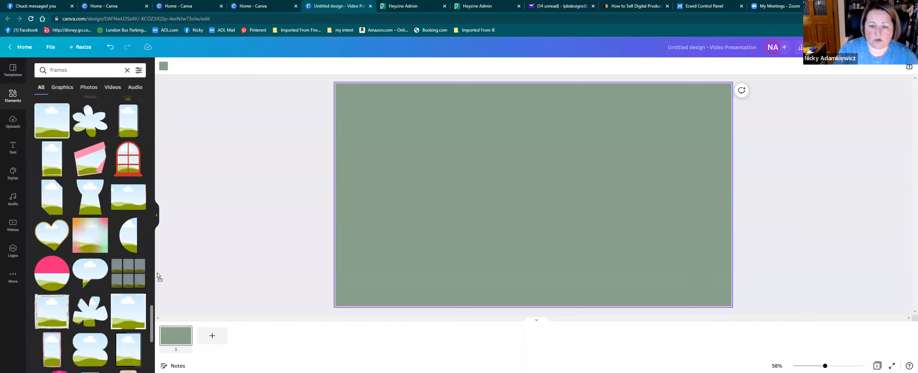
drag(552, 157, 581, 126)
key(Delete)
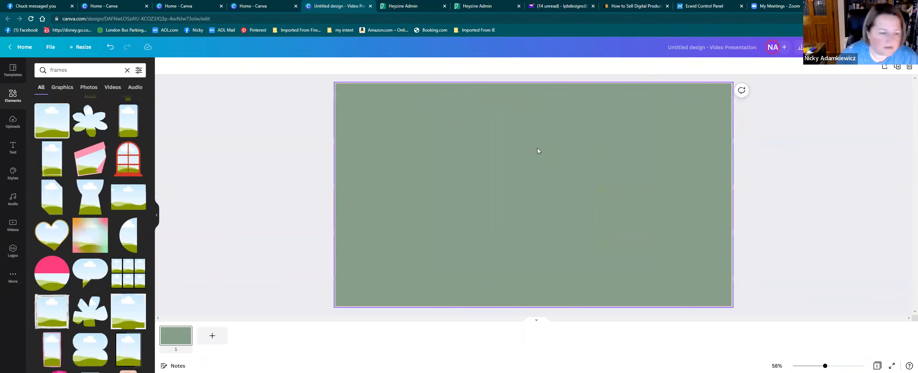
- Browse more of the frame results and refine the elements search to "frames grid"
scroll(110, 248, down, 3)
scroll(110, 248, down, 6)
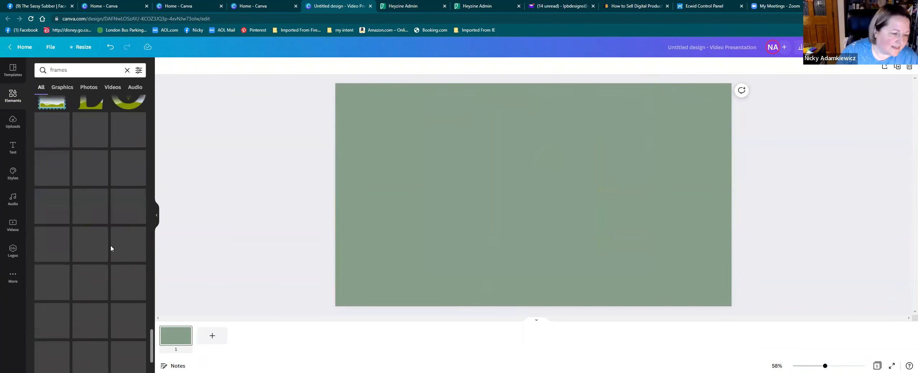
scroll(112, 249, down, 8)
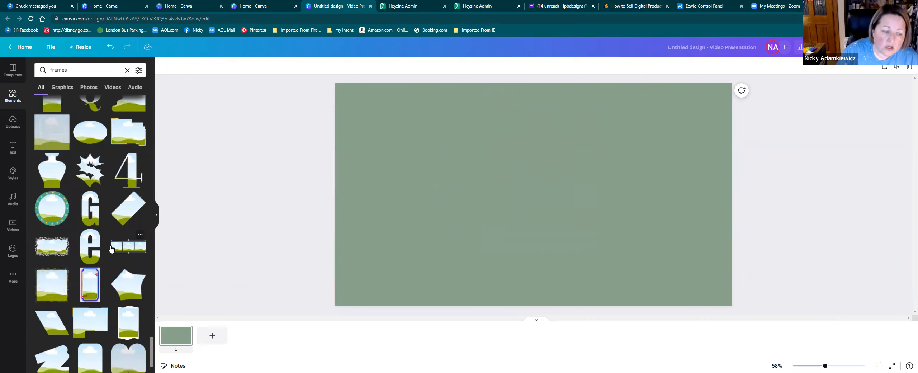
scroll(110, 246, down, 2)
click(75, 68)
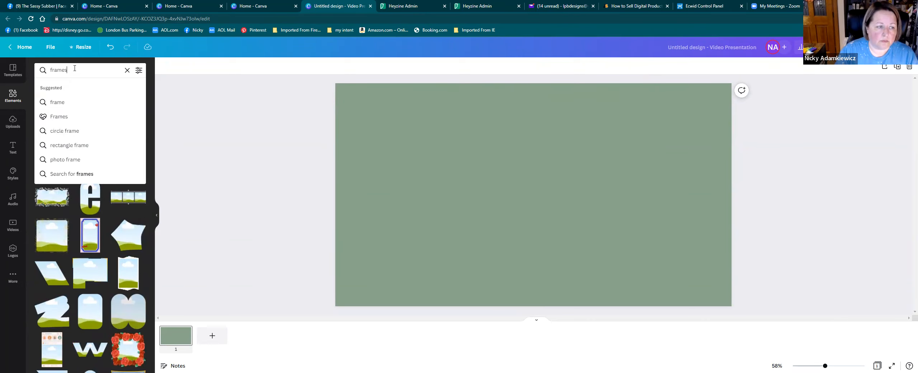
text(grid)
key(Return)
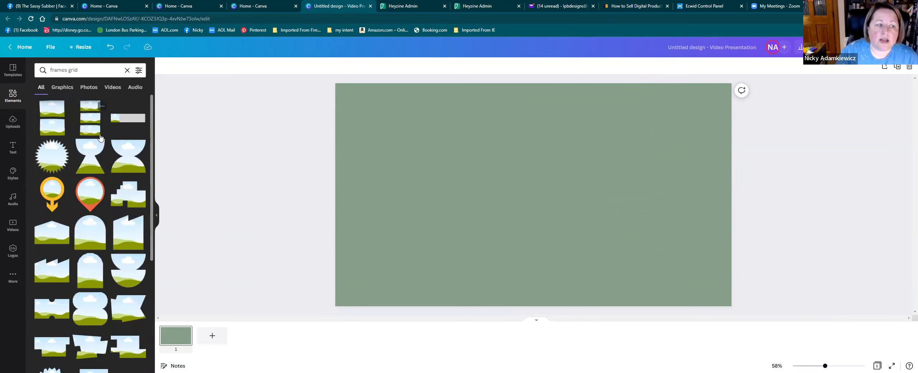
- Change the elements search from the grid term to "frames"
click(85, 69)
key(BackSpace)
key(BackSpace)
key(BackSpace)
key(BackSpace)
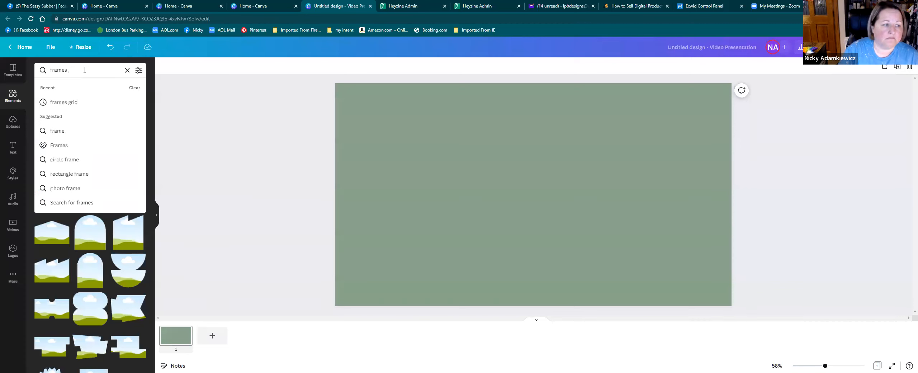
key(Return)
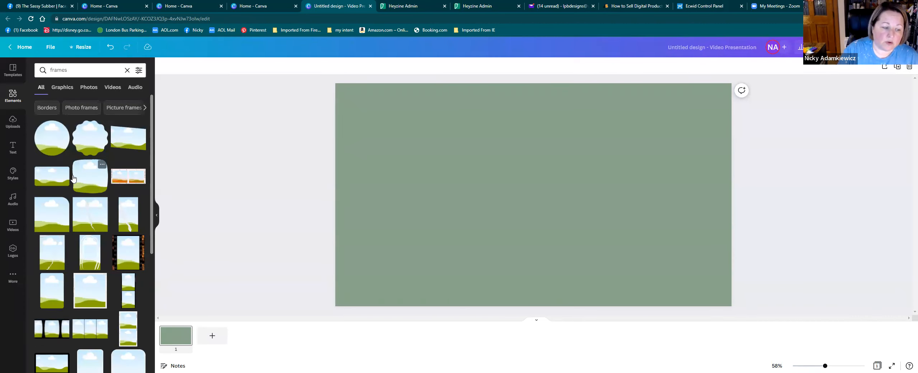
- Add a plain square photo frame to the green page, shrink it and move it near the page's upper-left corner
scroll(73, 176, down, 4)
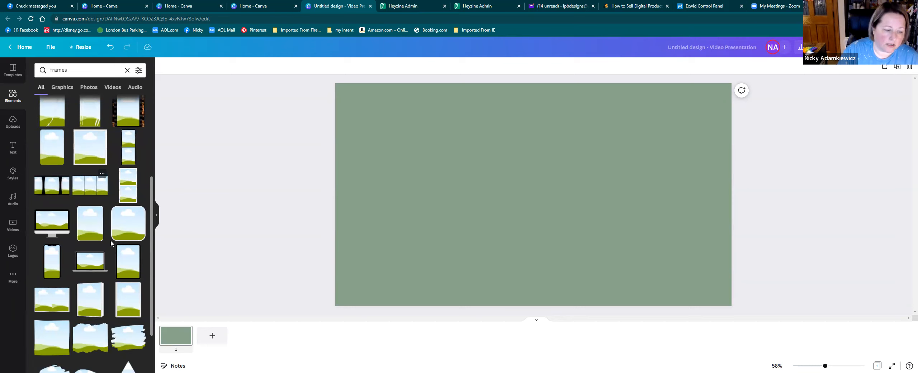
scroll(125, 266, down, 1)
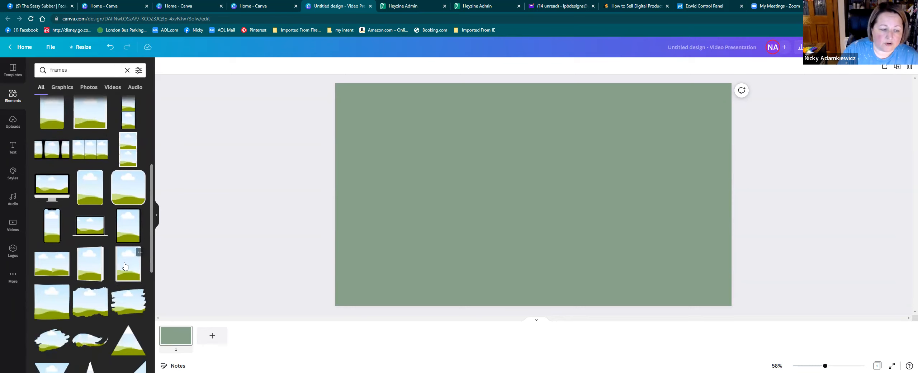
scroll(125, 265, down, 6)
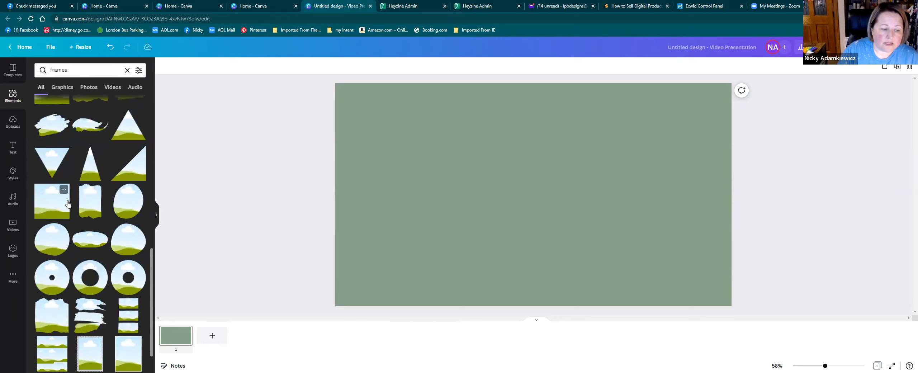
drag(49, 197, 410, 143)
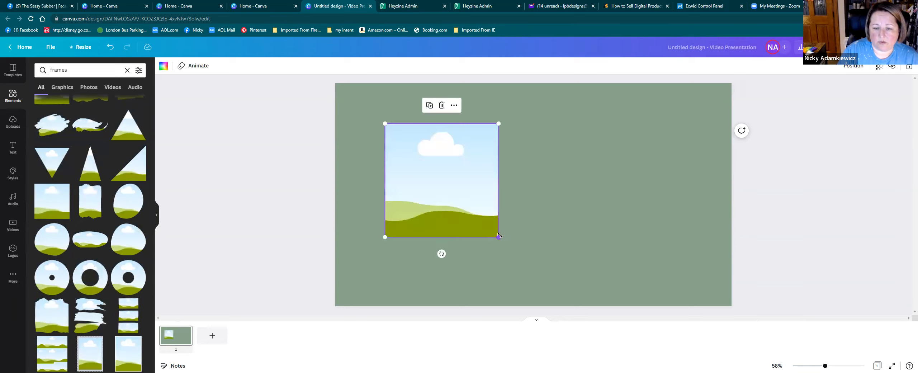
drag(498, 236, 468, 205)
drag(440, 147, 418, 127)
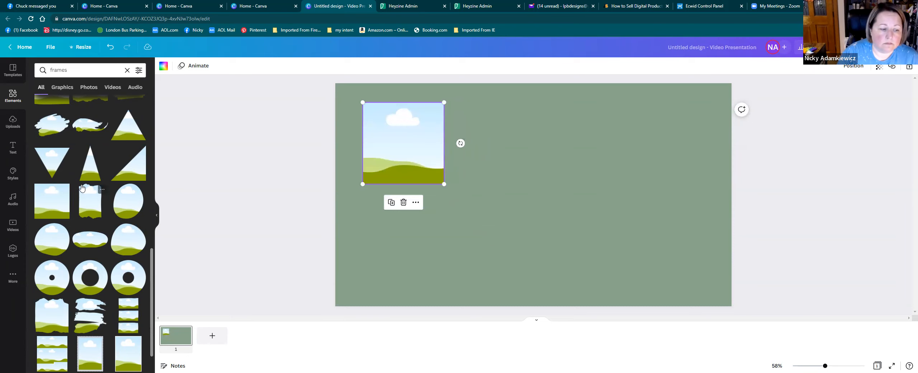
- Browse more frame results, try the rounded square frame beside the plain square one and delete it
scroll(82, 187, down, 1)
scroll(81, 187, down, 4)
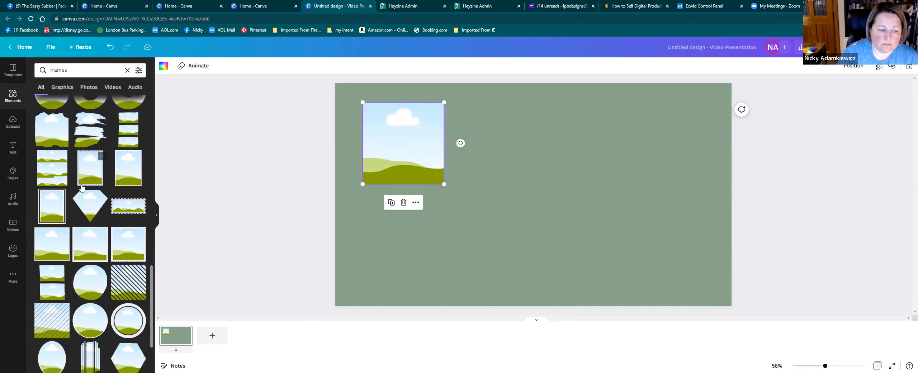
scroll(82, 187, down, 6)
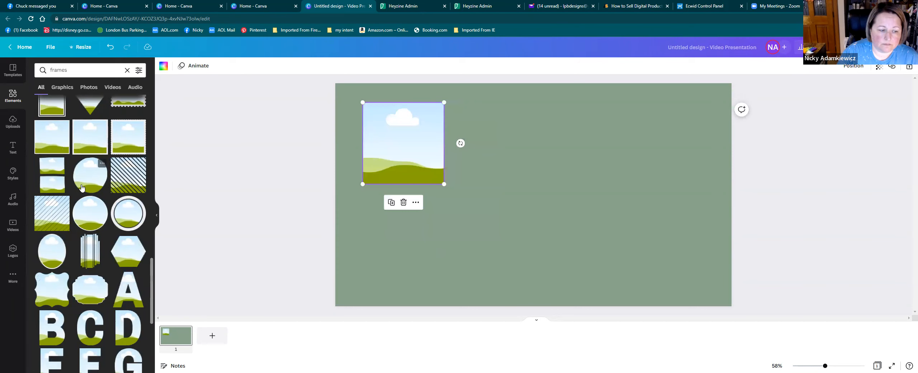
scroll(82, 187, down, 6)
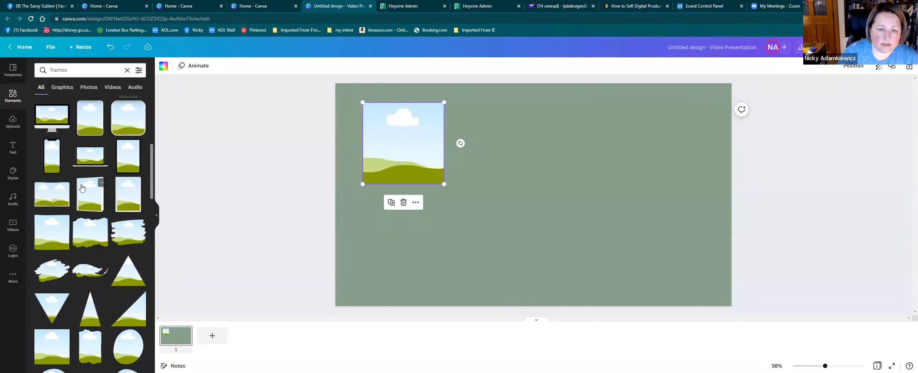
scroll(81, 188, up, 10)
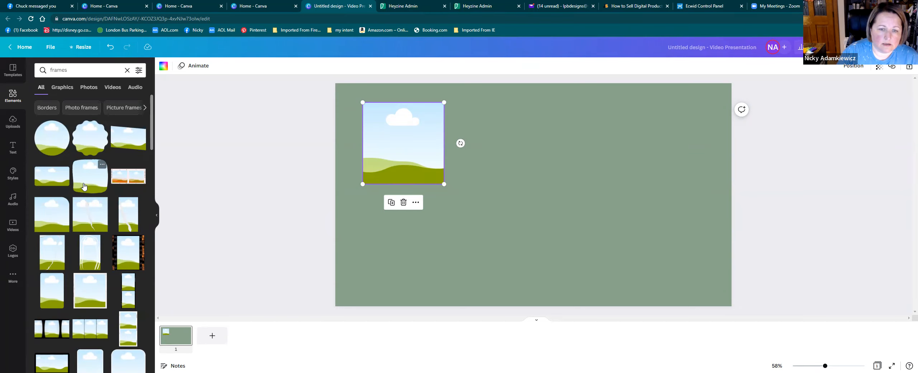
drag(492, 145, 537, 216)
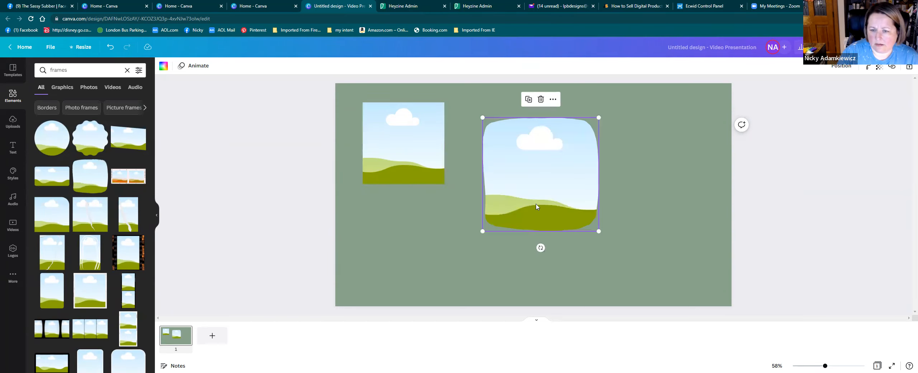
key(Delete)
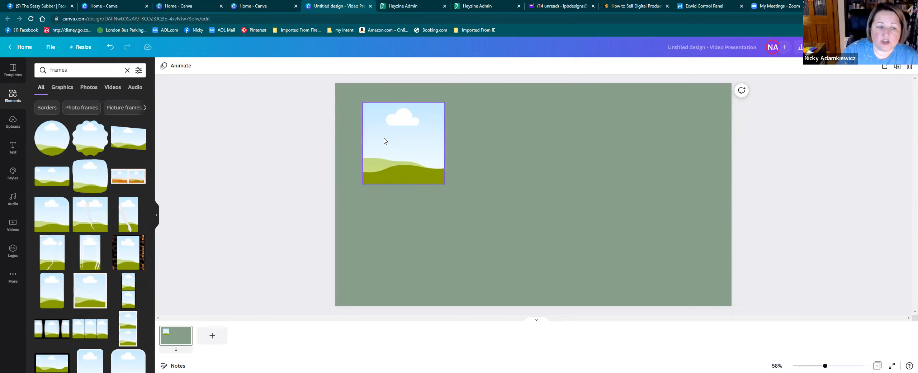
- Try the vertical two-panel film strip frame beside the square frame and delete it
click(400, 176)
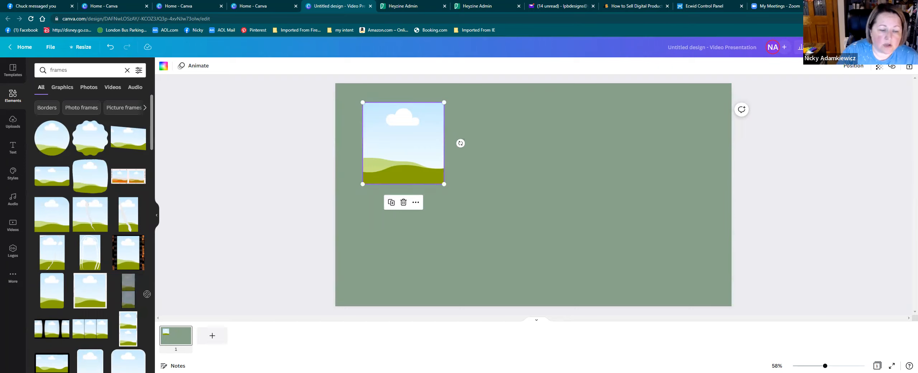
drag(543, 181, 543, 183)
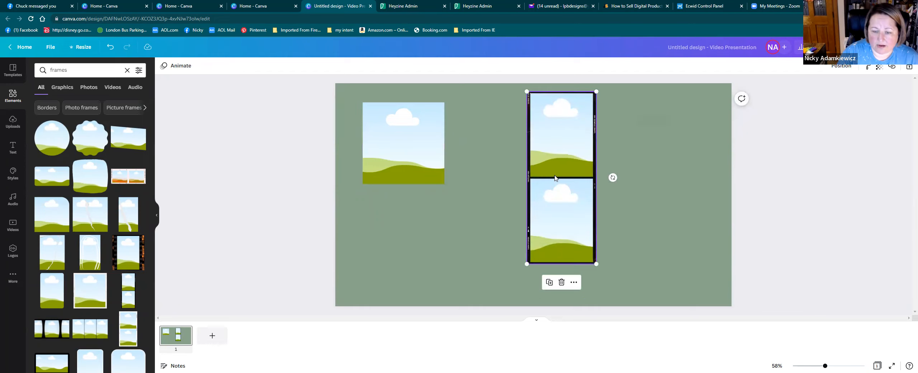
key(Delete)
- Replace the square frame with the black-bordered three-panel frame and enlarge it to span most of the page
scroll(89, 241, down, 2)
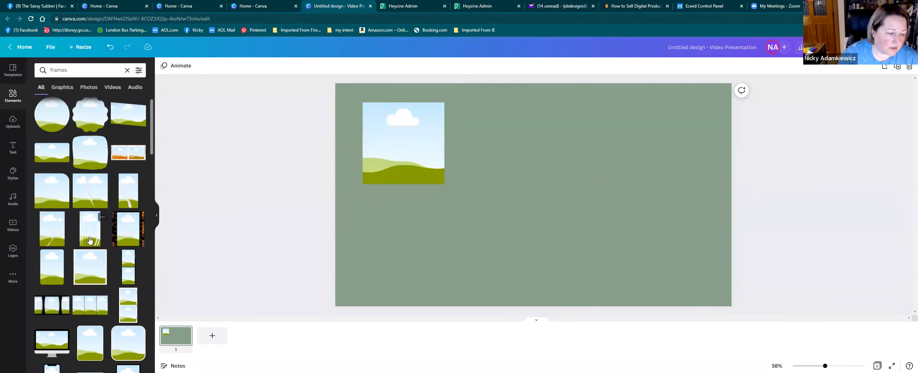
drag(86, 260, 515, 175)
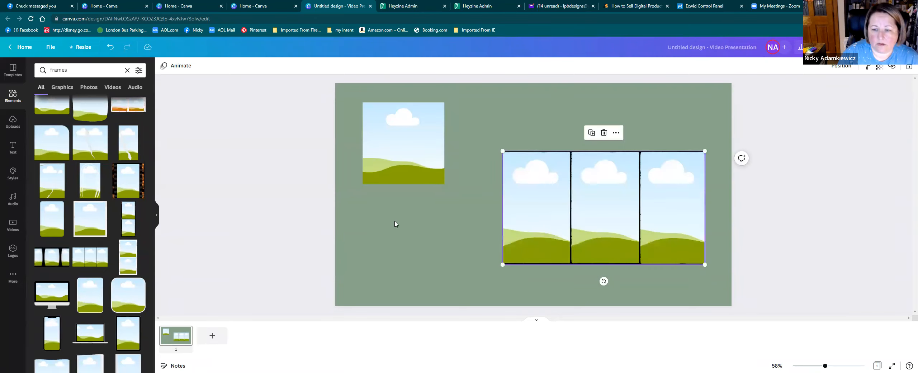
click(404, 152)
key(Delete)
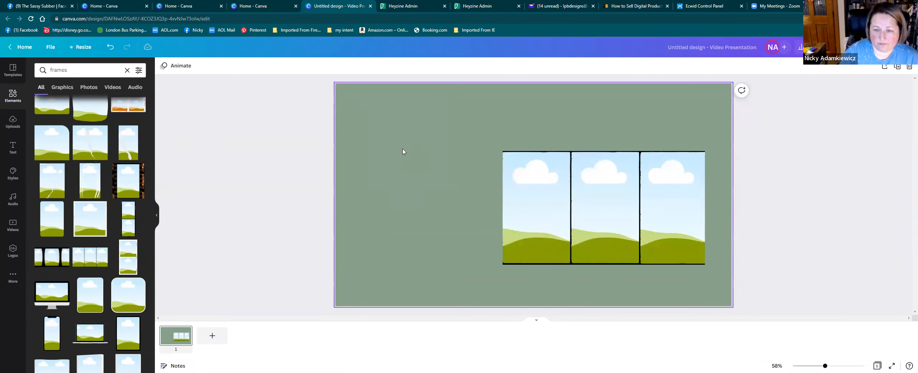
drag(600, 180, 476, 134)
drag(578, 220, 692, 285)
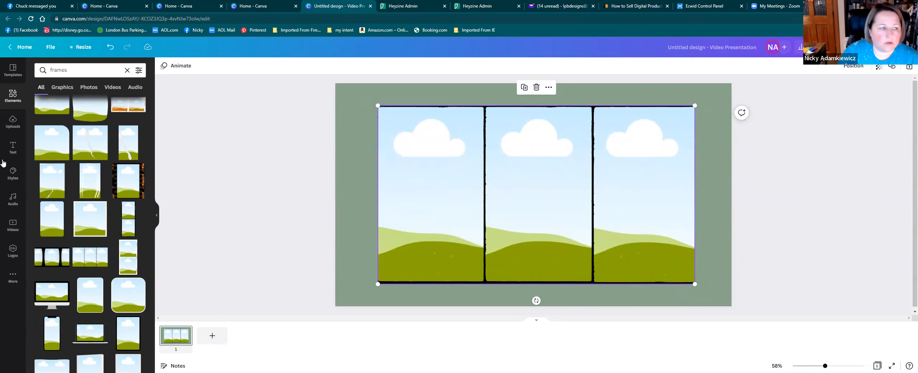
- Fill the first panel of the three-panel frame with the uploaded Christmas HOME ornament photo and select that image
click(11, 122)
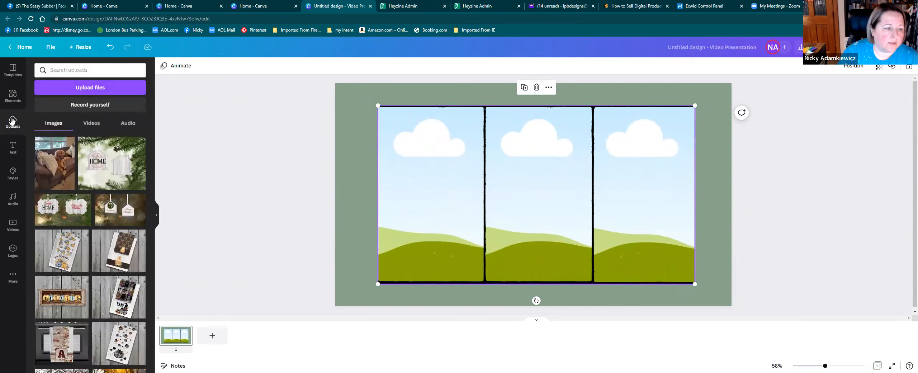
drag(102, 168, 422, 279)
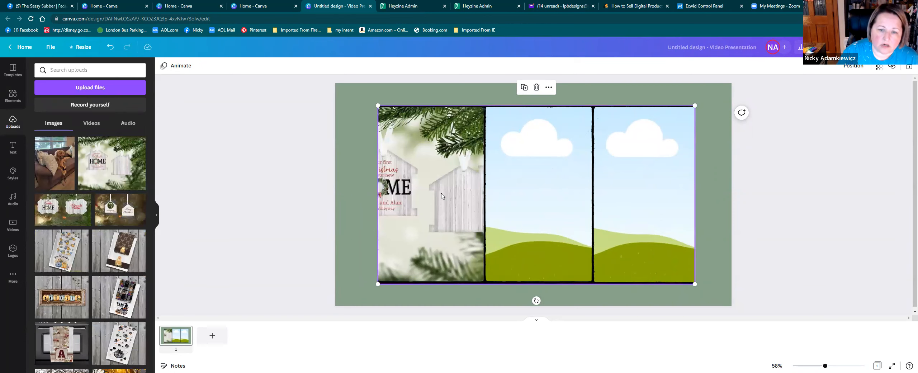
click(399, 124)
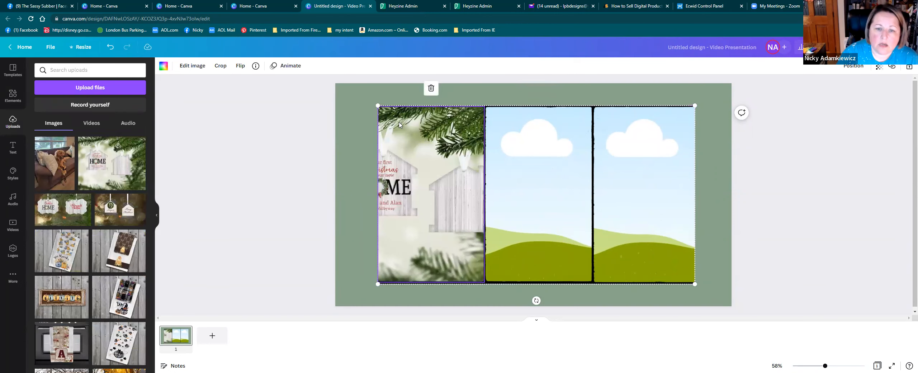
double_click(393, 175)
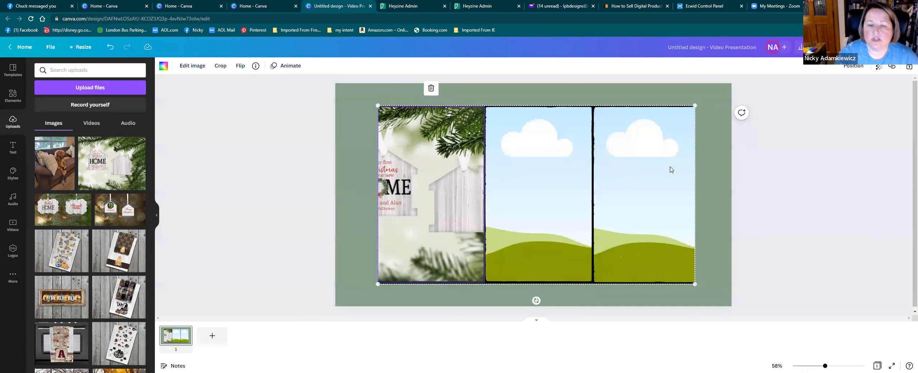
- Delete the entire three-panel frame from the page
click(672, 169)
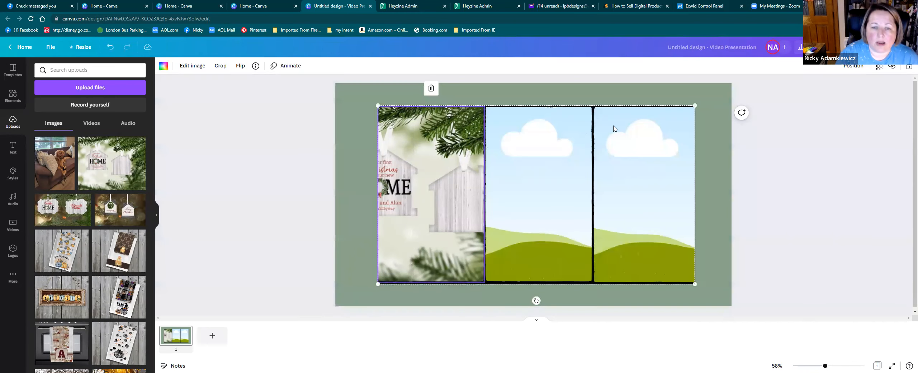
click(431, 90)
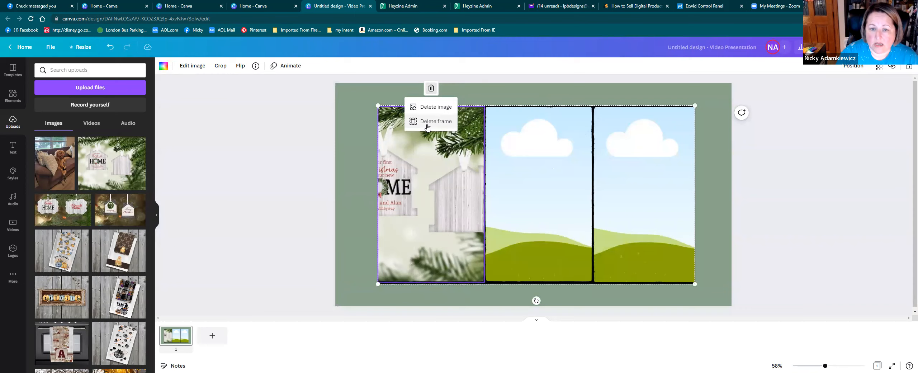
click(427, 122)
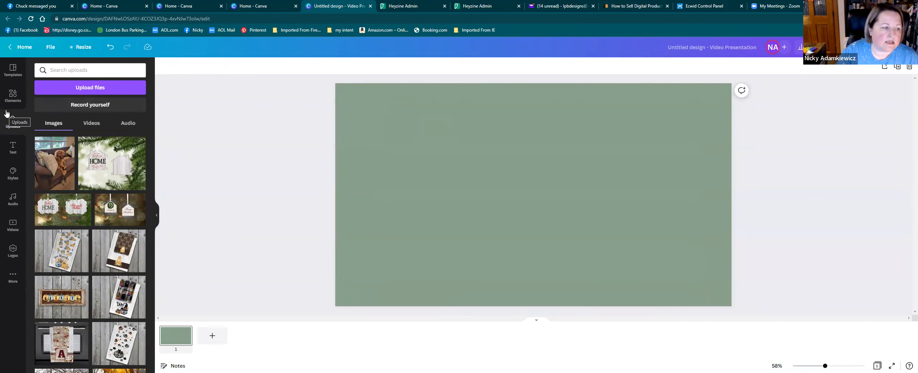
- Search the elements library for "frame"
click(13, 95)
click(85, 71)
text(frames frame)
key(Return)
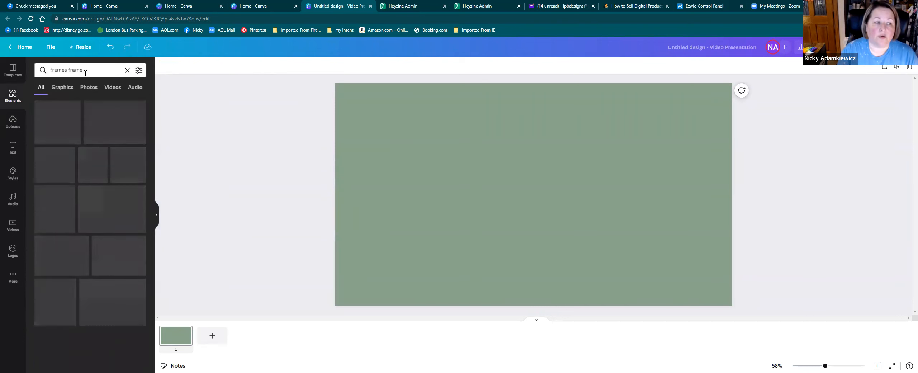
drag(68, 70, 54, 70)
key(BackSpace)
key(Delete)
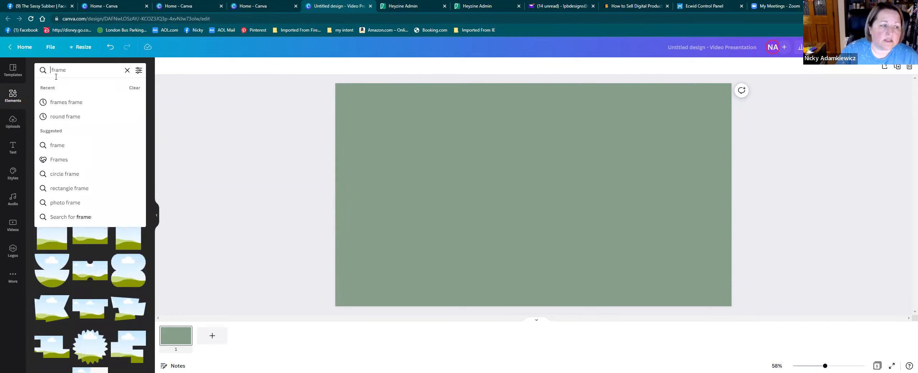
key(Return)
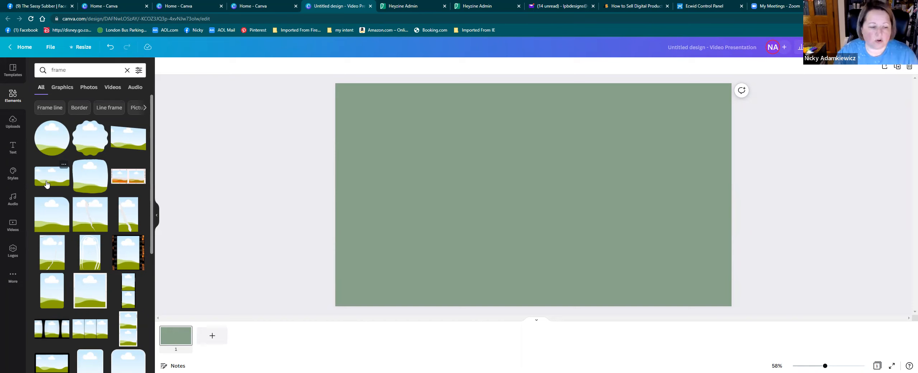
- Add a plain single square frame from the results to the upper-left area of the green page
scroll(91, 228, down, 2)
scroll(91, 228, down, 3)
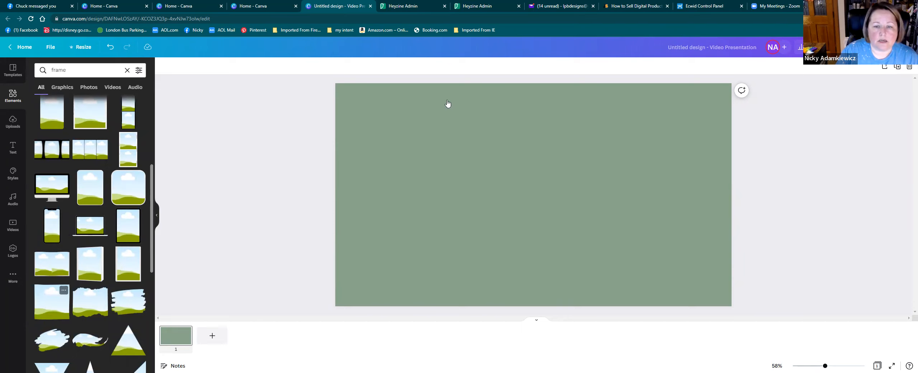
drag(335, 135, 337, 135)
- Fill the square frame with the uploaded Christmas HOME ornament photo, shrink it and place it near the page's upper-left corner
click(10, 122)
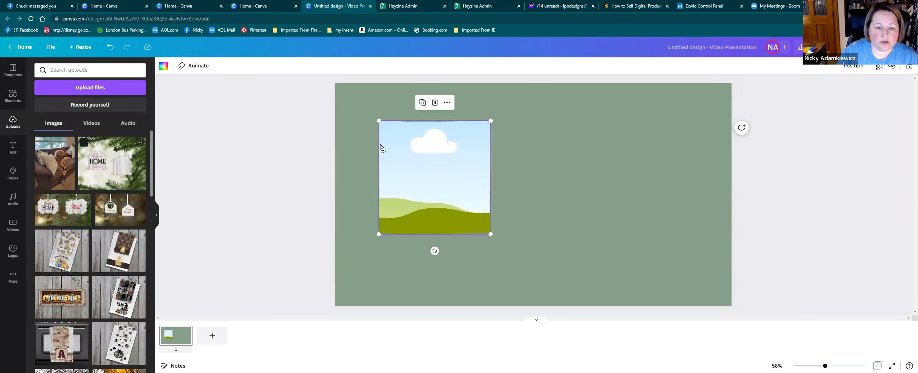
drag(381, 147, 387, 149)
drag(402, 197, 393, 181)
drag(481, 219, 459, 197)
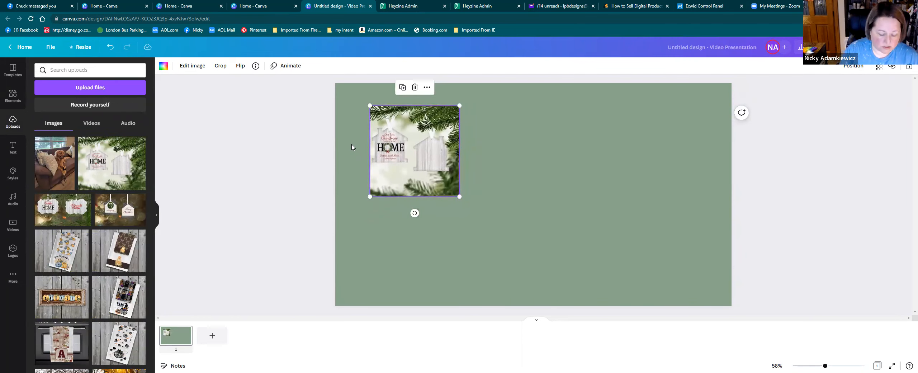
- Duplicate the filled photo frame and place the copy below and to the right of the original
key(ctrl+d)
drag(389, 150, 488, 151)
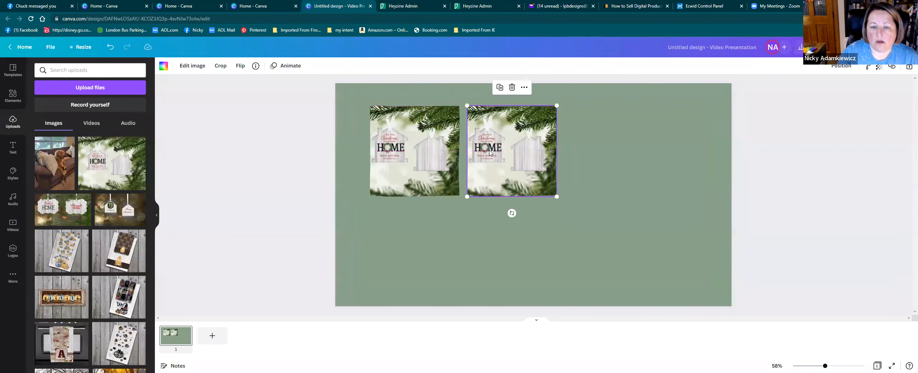
drag(480, 118, 530, 198)
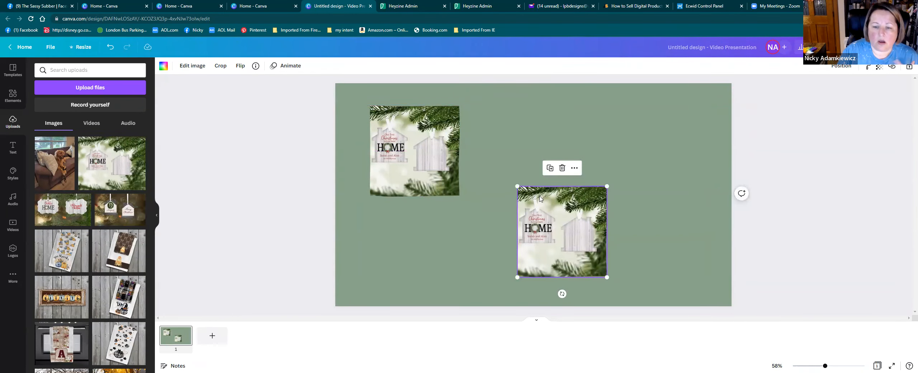
drag(543, 207, 515, 204)
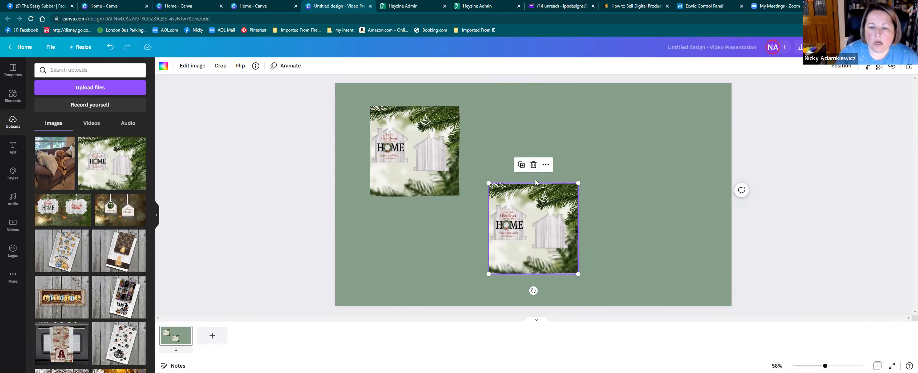
- Remove the photo from the copied frame, duplicate the empty frame and place the copy in the page's upper-right area
click(533, 164)
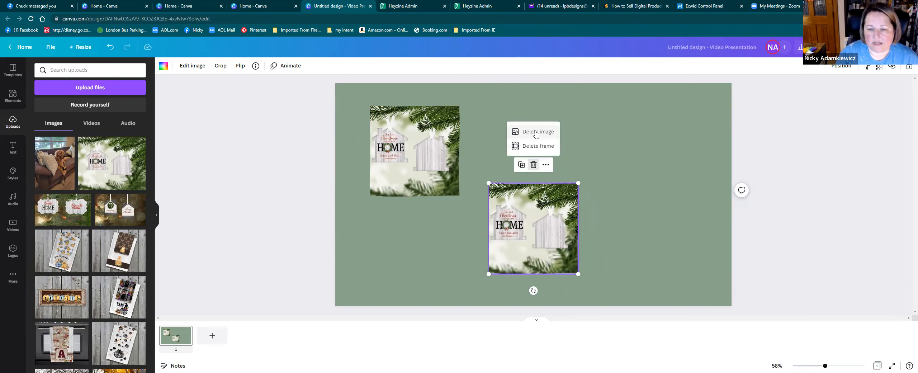
click(537, 138)
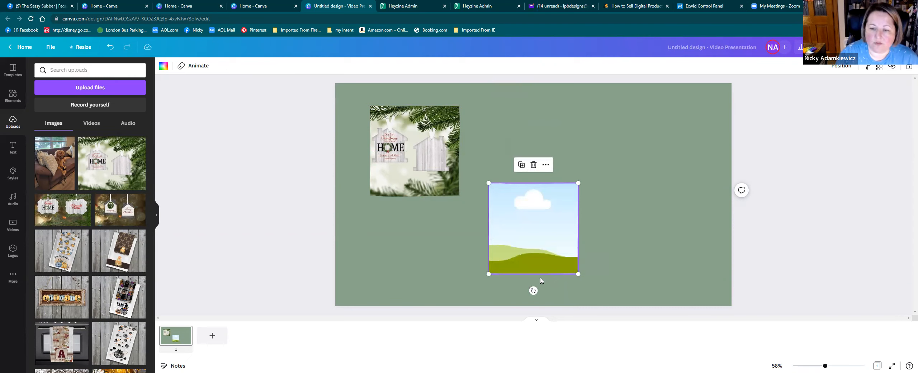
key(ctrl+d)
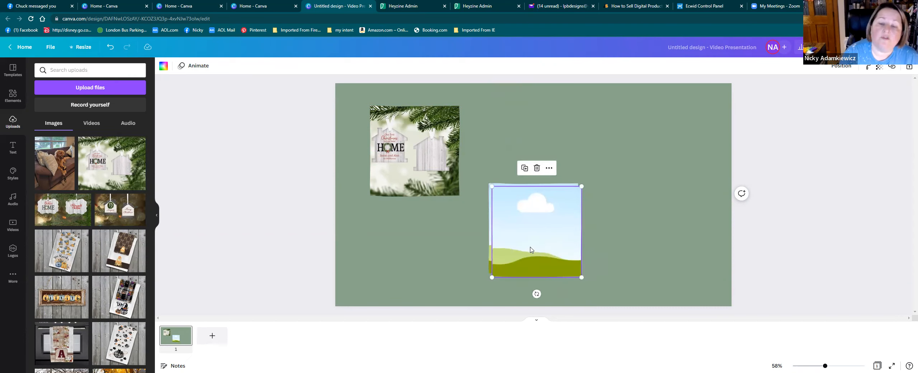
drag(531, 250, 655, 167)
- Reposition the original empty frame near the center of the page, between and below the two upper frames
click(528, 247)
drag(528, 248, 540, 265)
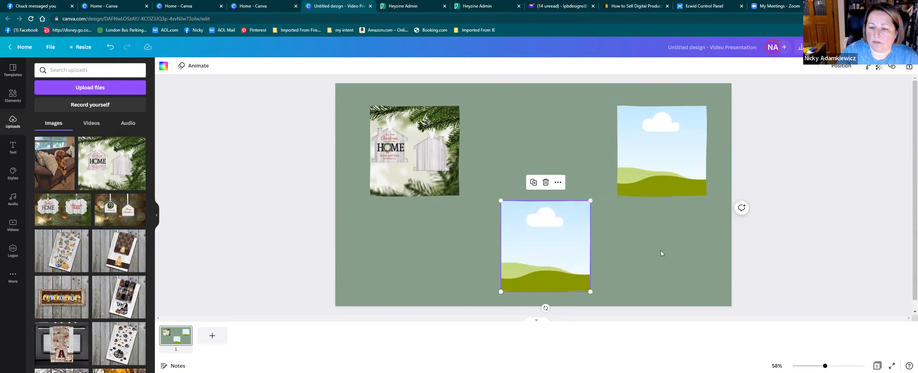
drag(555, 264, 543, 225)
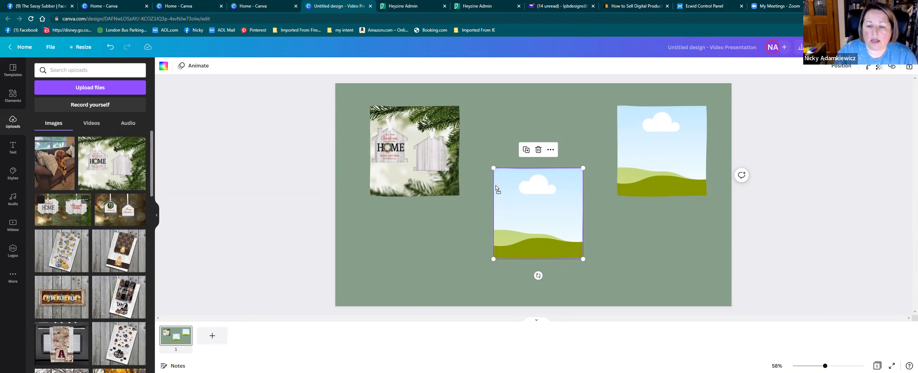
- Try filling the center frame with the uploaded photo of the two scalloped plaque ornaments, then remove that image
drag(496, 189, 536, 235)
double_click(533, 225)
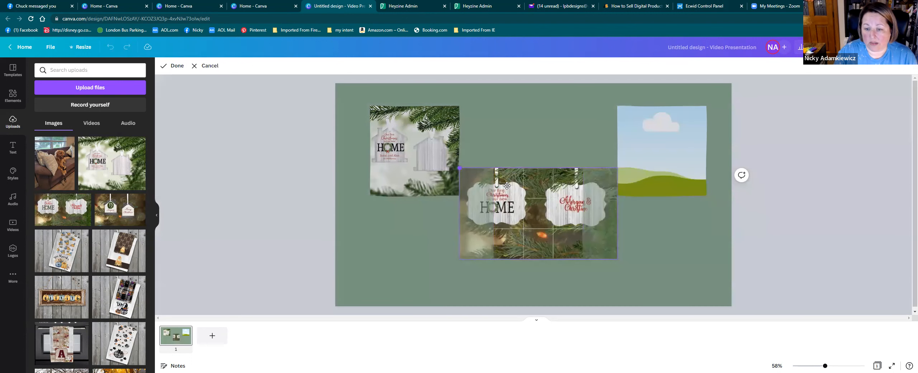
click(548, 132)
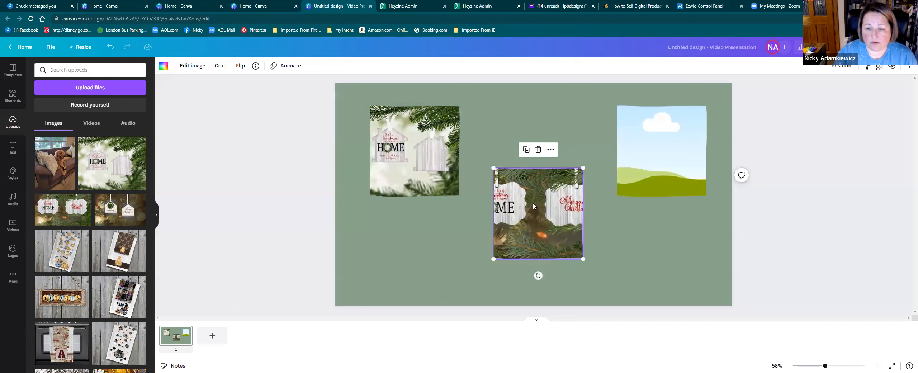
click(538, 150)
click(552, 117)
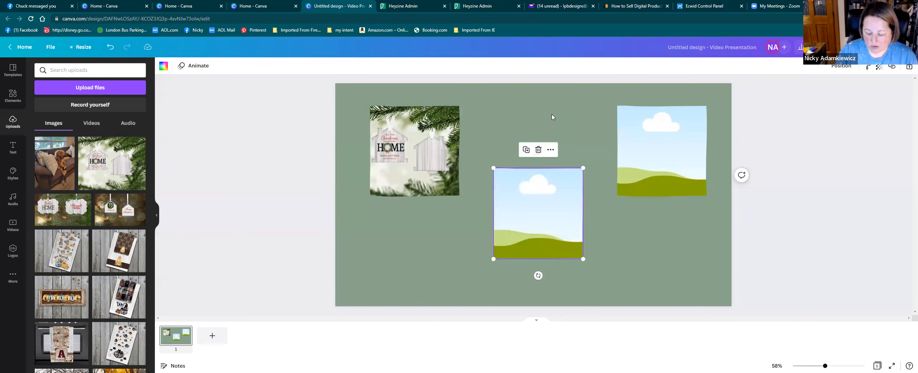
- Fill the center frame with the house-shaped Merry Christmas ornaments photo and the upper-right frame with the brown-patterned gnome towel photo
drag(119, 210, 523, 176)
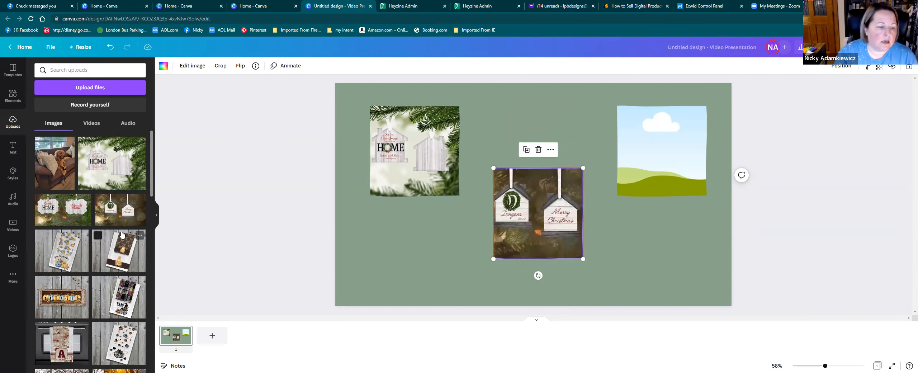
drag(644, 114, 664, 137)
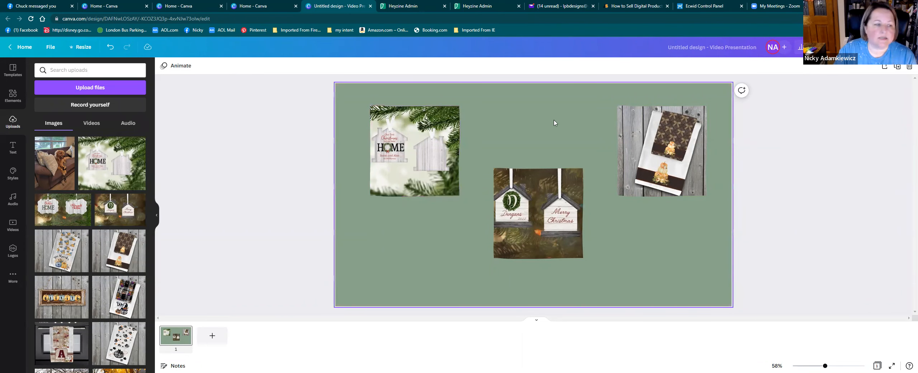
- Search the elements library for "line circle" in place of the earlier frame search
click(19, 98)
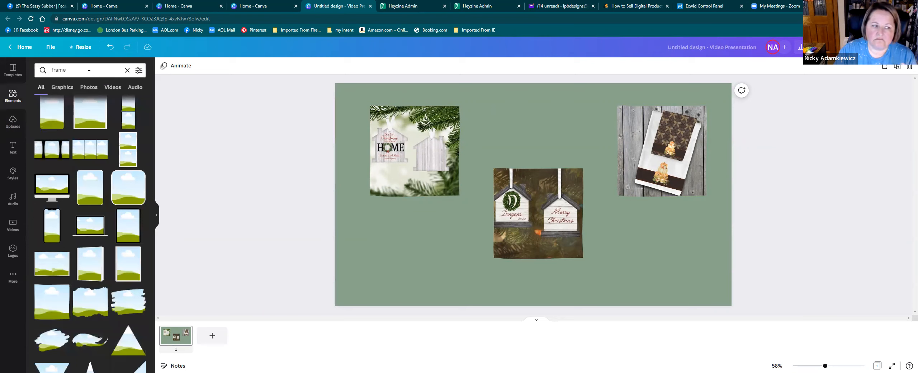
click(104, 70)
click(127, 70)
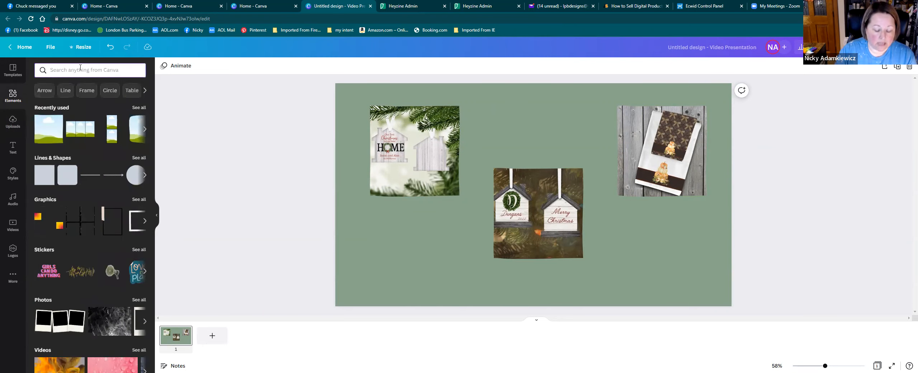
text(lin)
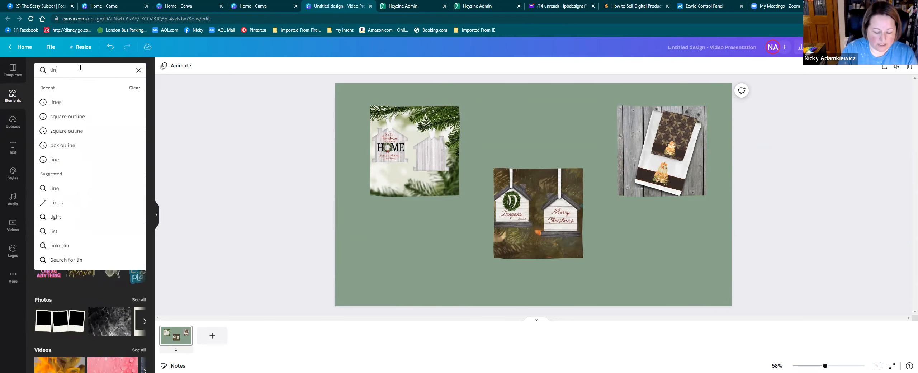
text(e circle)
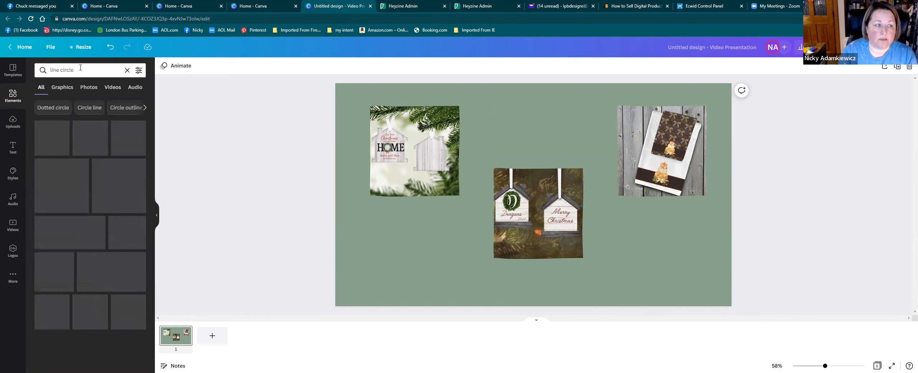
key(Return)
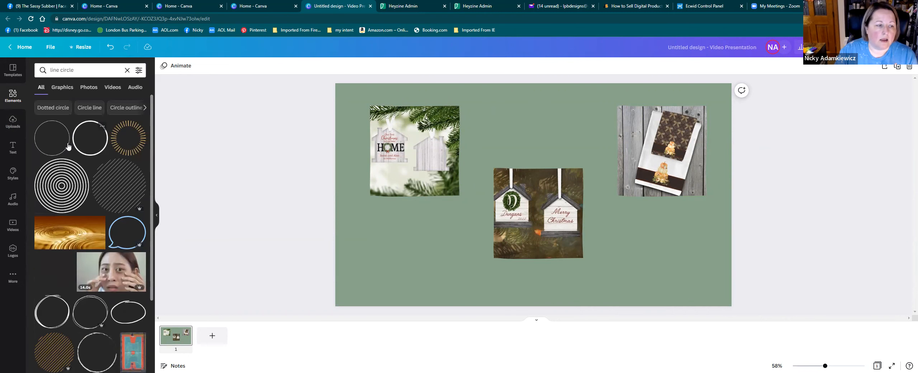
- Add the thin circle outline, shrink it and place it partly off the page at the lower-left corner
drag(69, 147, 333, 226)
drag(404, 245, 462, 204)
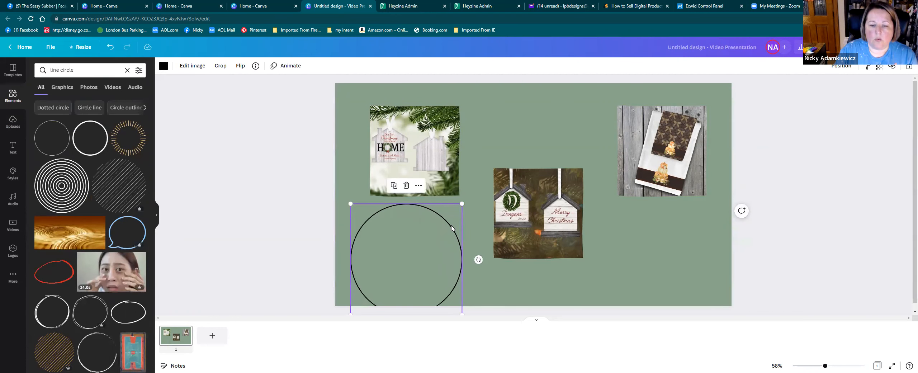
drag(450, 228, 376, 253)
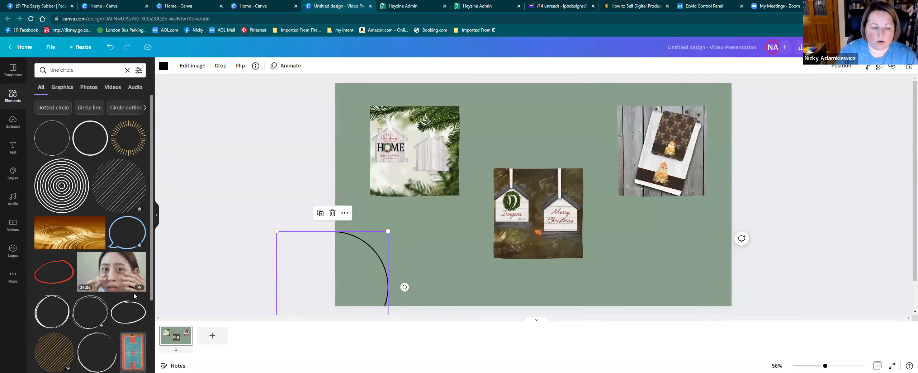
- Add a hand-drawn double-line circle overlapping the thin circle in the lower-left corner and give it a custom muted red color
drag(388, 245, 389, 246)
mouse_move(449, 251)
mouse_down()
mouse_move(364, 264)
mouse_move(384, 273)
mouse_up()
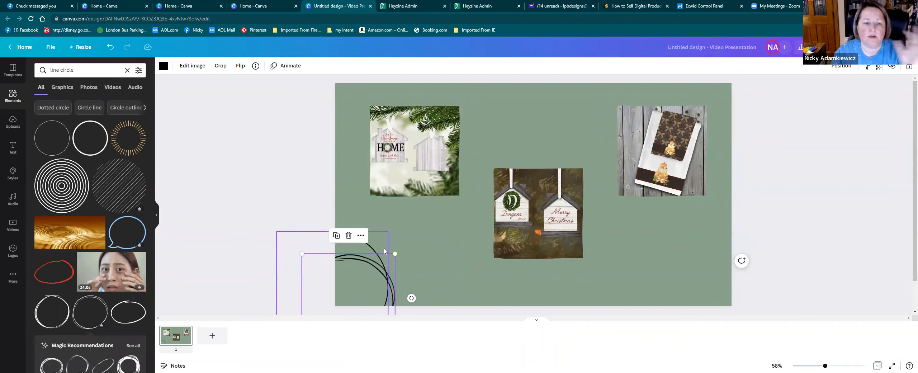
click(163, 68)
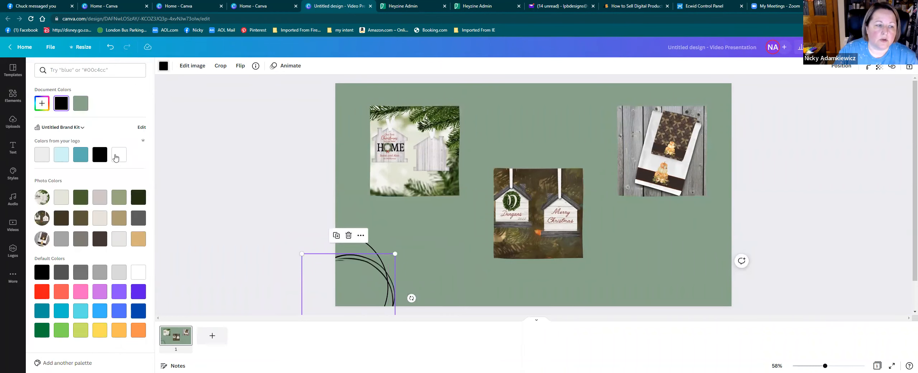
click(42, 105)
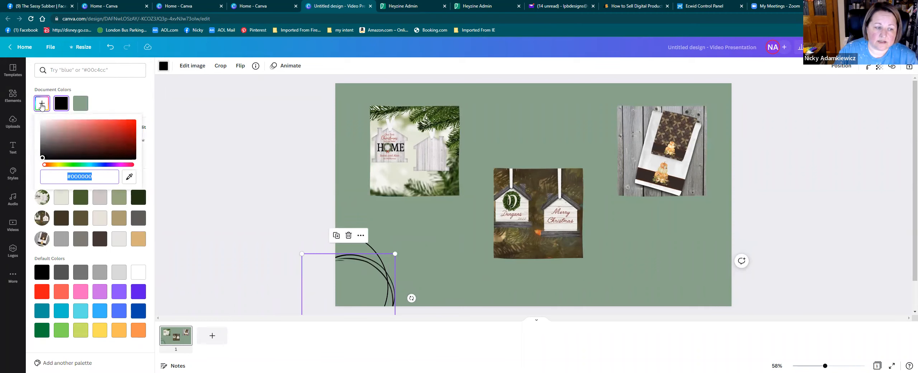
click(70, 135)
click(80, 138)
click(132, 95)
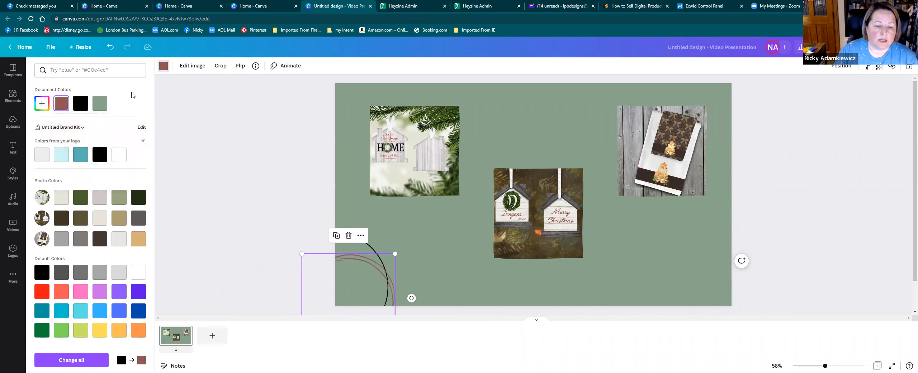
- Recolor the thin circle outline in the lower-left corner to white
click(366, 238)
click(372, 248)
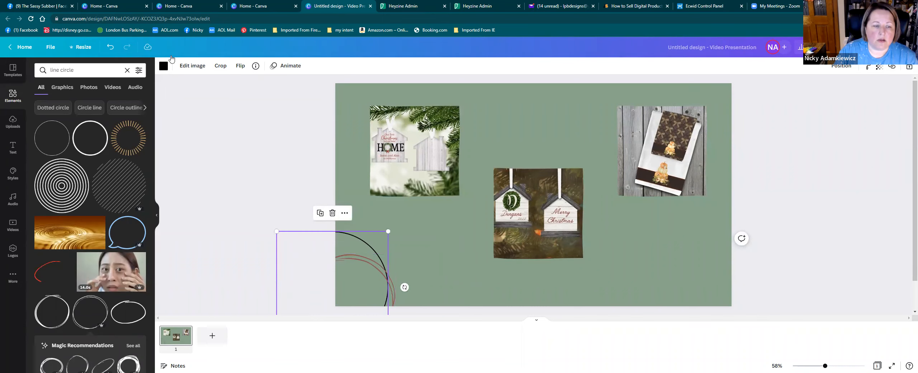
click(164, 66)
click(119, 161)
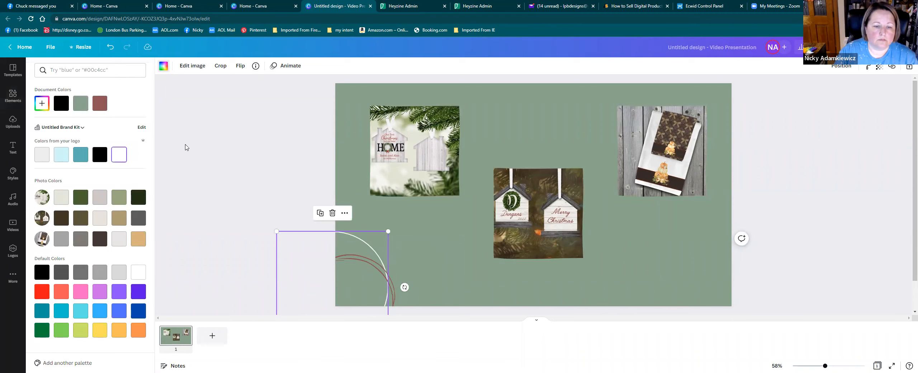
click(186, 147)
click(792, 227)
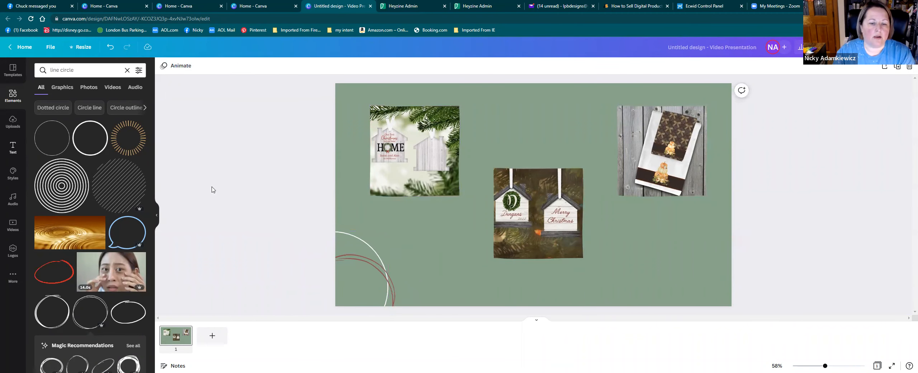
- Search the elements library for "christmas tree"
click(46, 71)
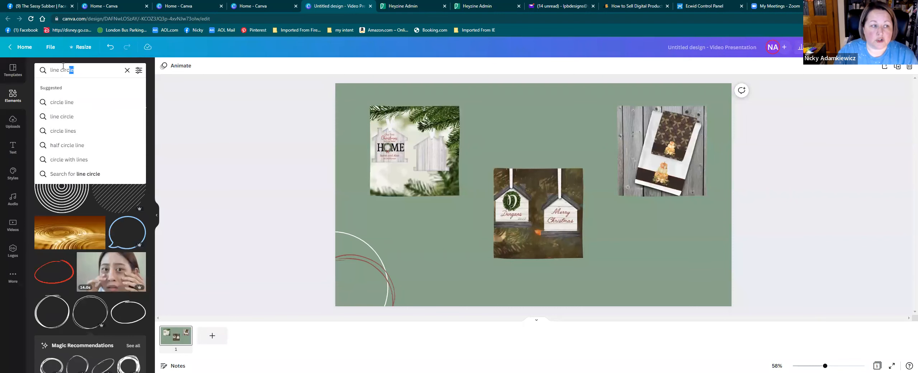
text(christ)
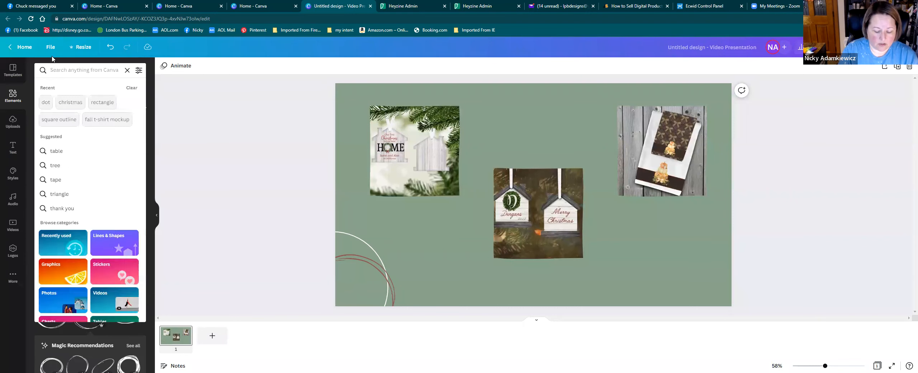
text(mas tree)
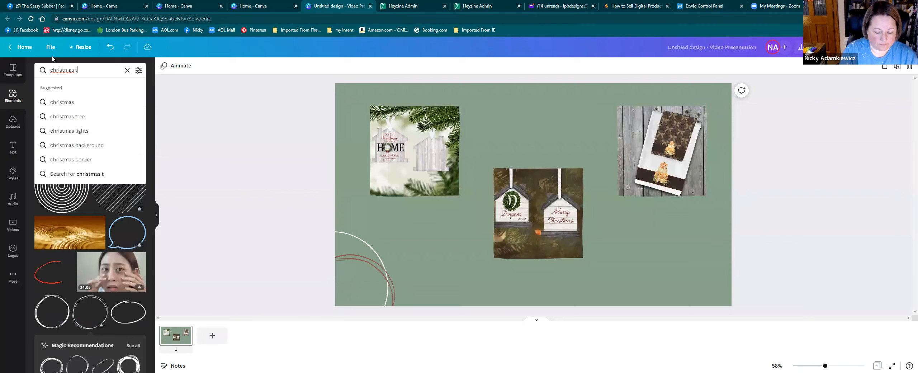
key(Return)
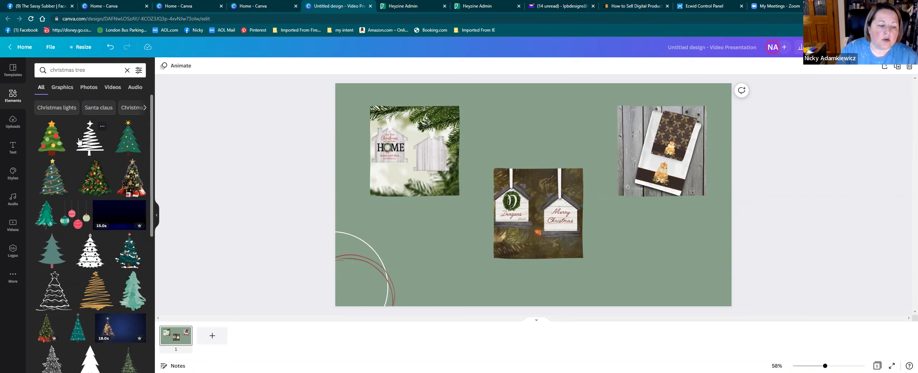
- Add the line-drawn Christmas tree with a star and round ornaments to the page and color it white
scroll(90, 243, down, 1)
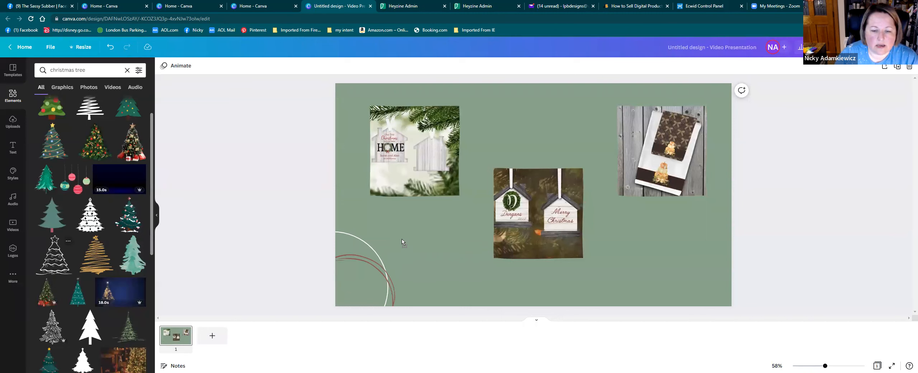
drag(402, 237, 402, 237)
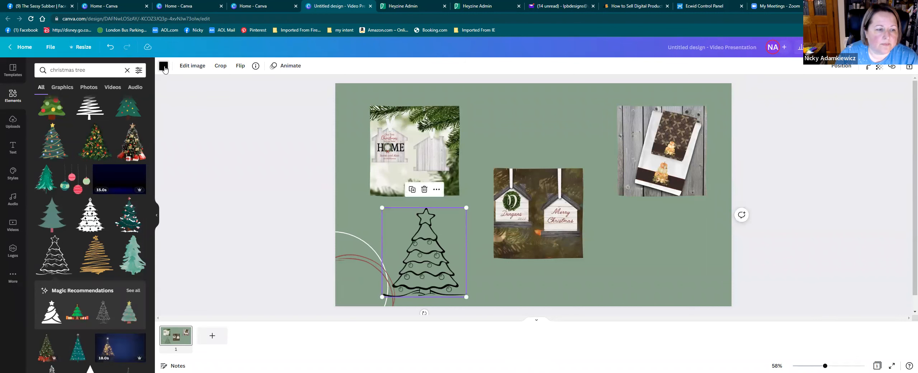
click(163, 66)
click(119, 103)
- Shrink the white Christmas tree and place it inside the overlapping circles in the page's lower-left corner
drag(466, 208, 378, 262)
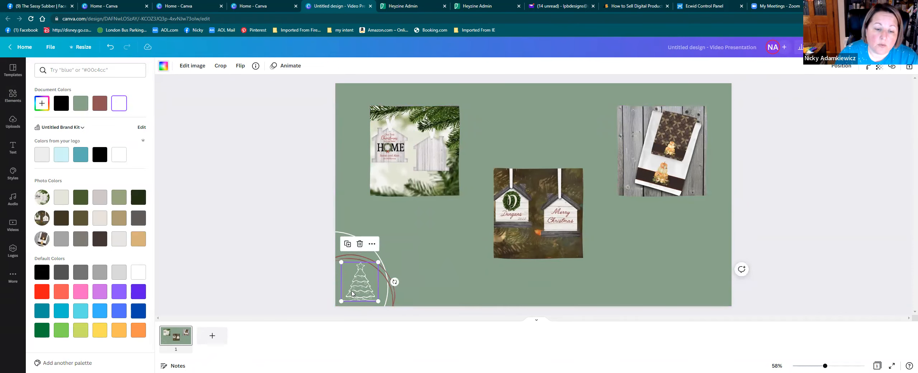
drag(353, 294, 351, 297)
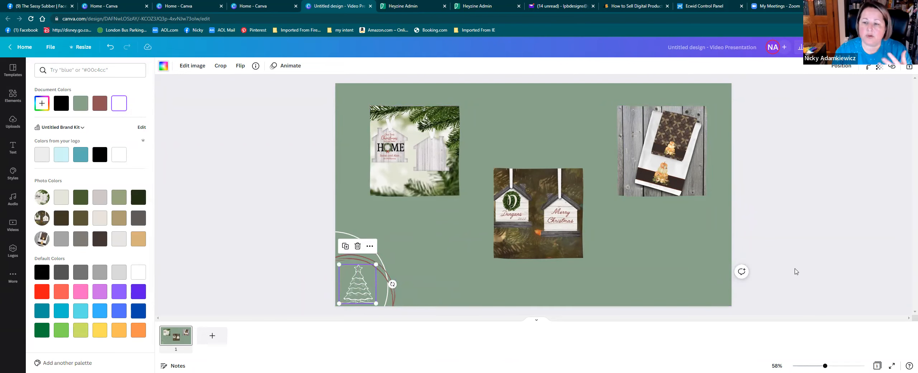
click(798, 263)
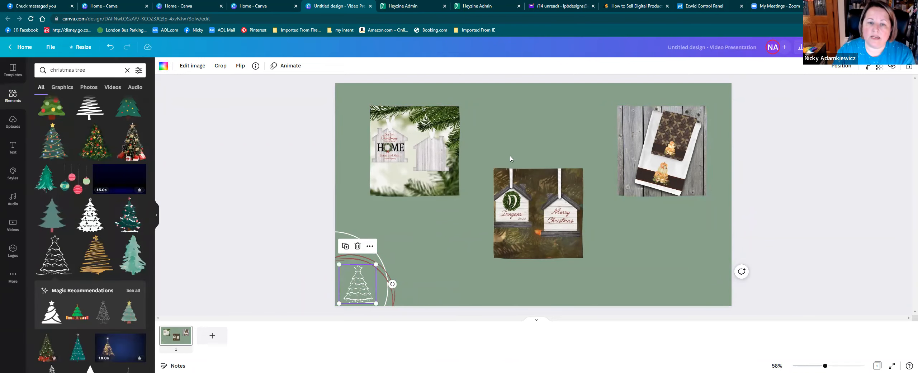
- Add a body text box directly beneath the HOME ornament photo and replace its placeholder text with "Title:"
click(411, 161)
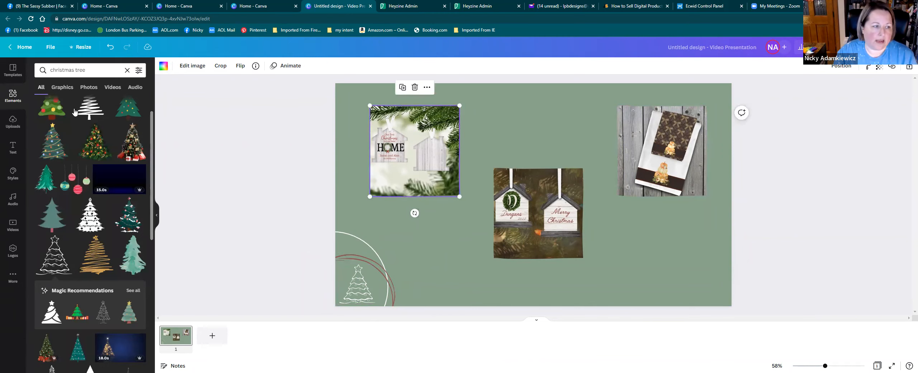
click(13, 147)
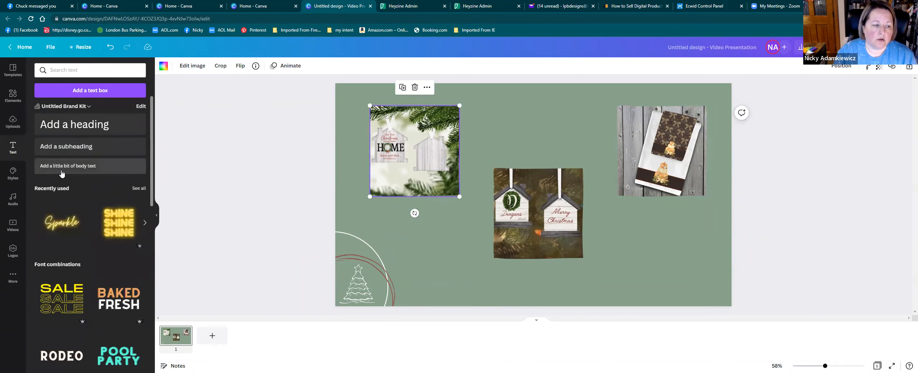
click(61, 166)
drag(444, 218, 376, 205)
key(BackSpace)
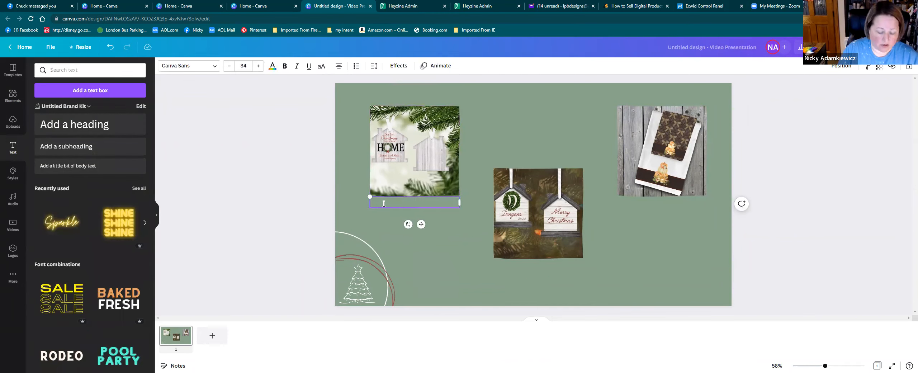
text(Titke)
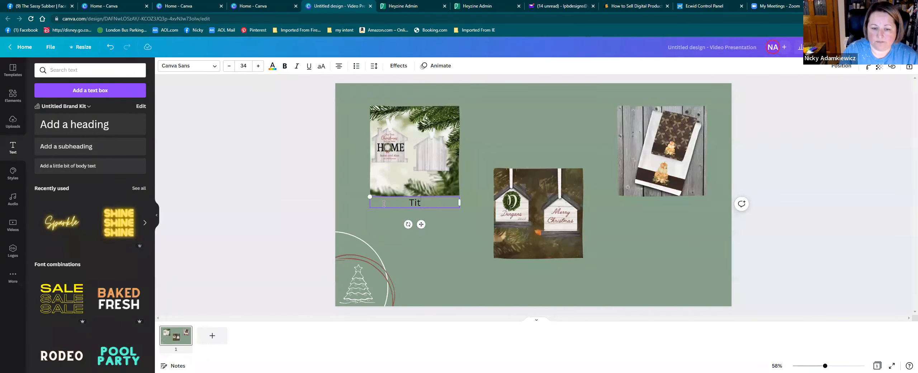
key(BackSpace)
key(BackSpace)
text(le:)
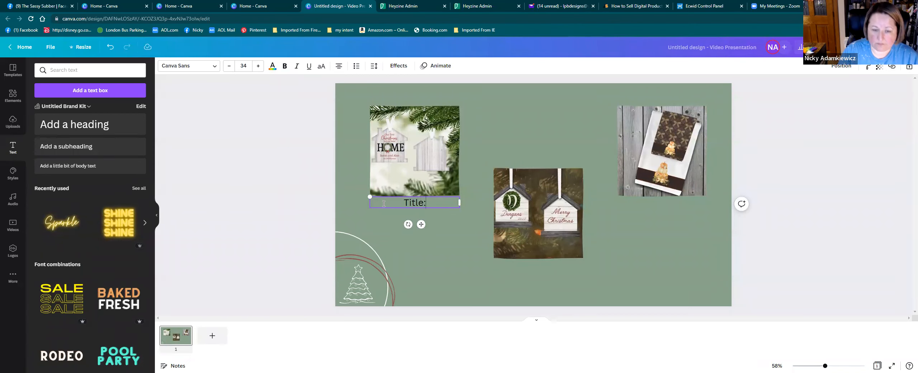
- Add the lines "description:" and "cost:" below "Title:" in the text box
key(Return)
text(description)
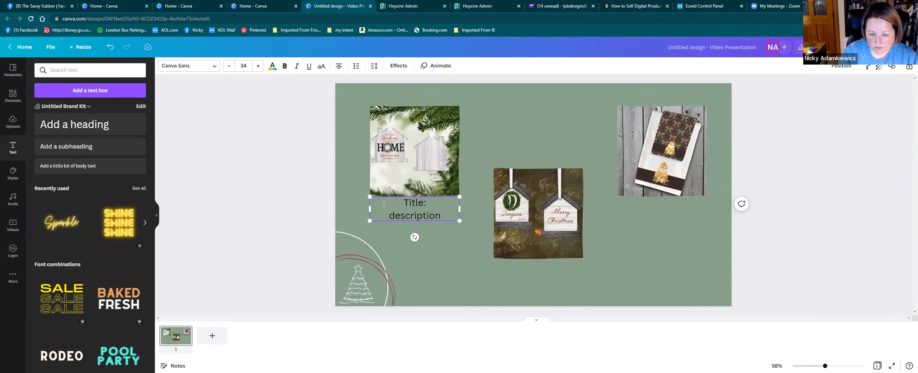
text(: cost)
key(BackSpace)
key(BackSpace)
key(BackSpace)
key(BackSpace)
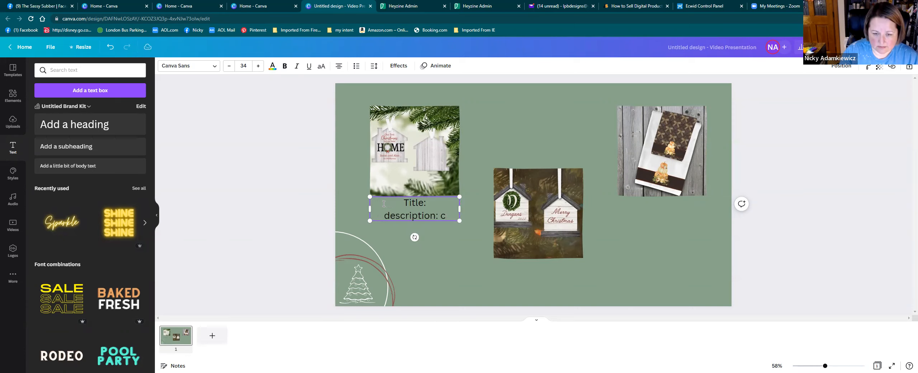
key(Return)
text(cost)
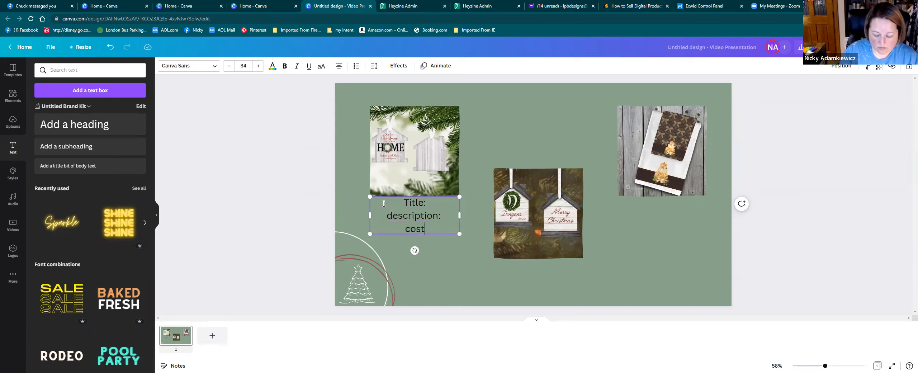
text(:)
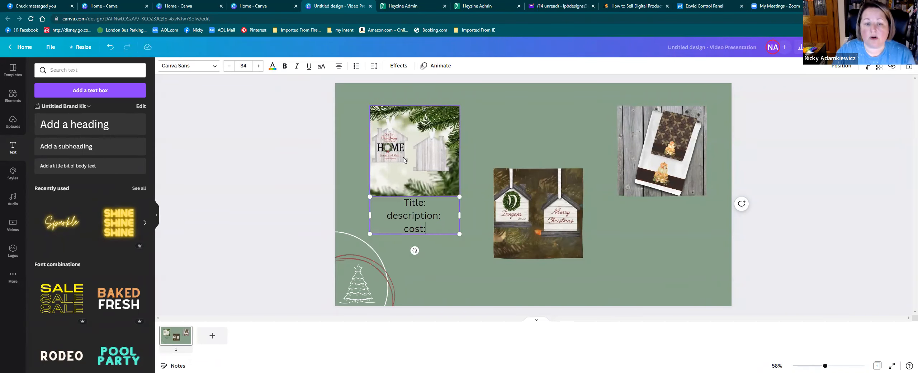
- Add "sku:" as the last line of the product text box and finish editing it
key(Return)
text(sku")
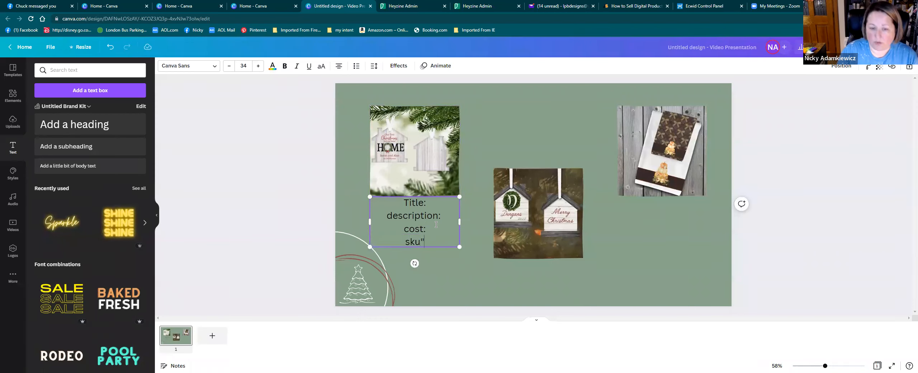
key(BackSpace)
text(:)
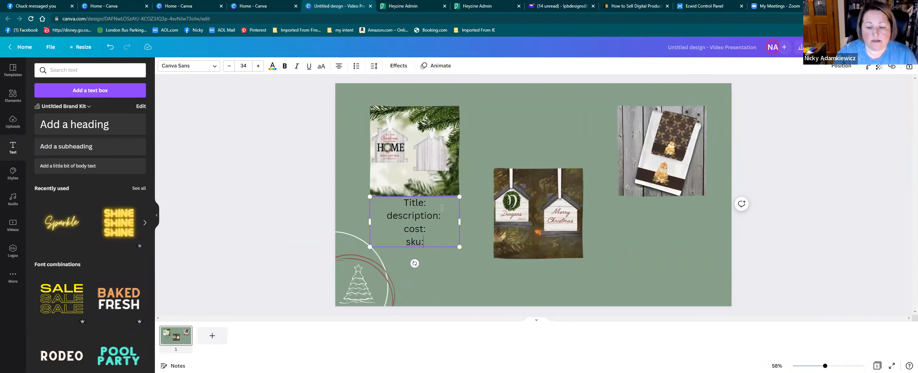
key(Escape)
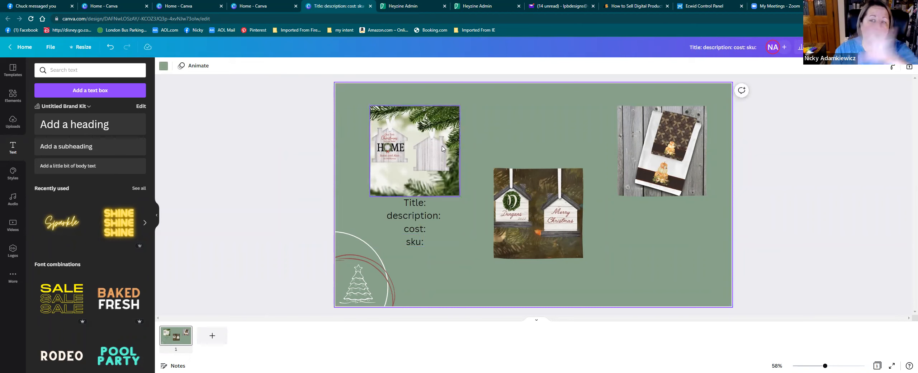
- Duplicate the product text box twice, placing one copy below the towel photo and the other above the middle ornament photo
click(419, 215)
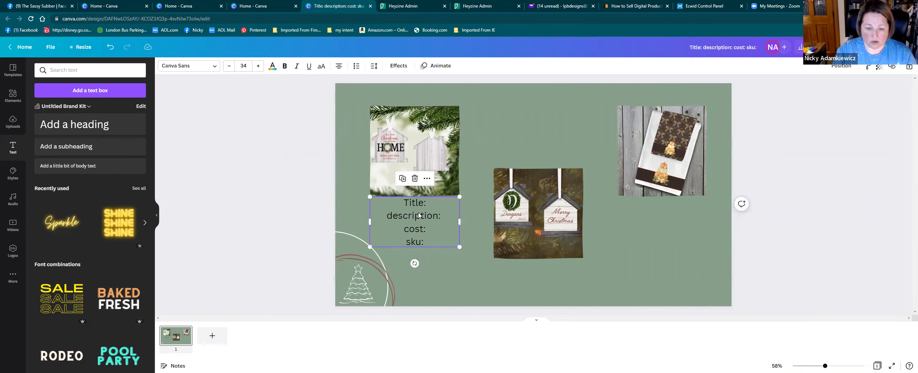
key(ctrl+d)
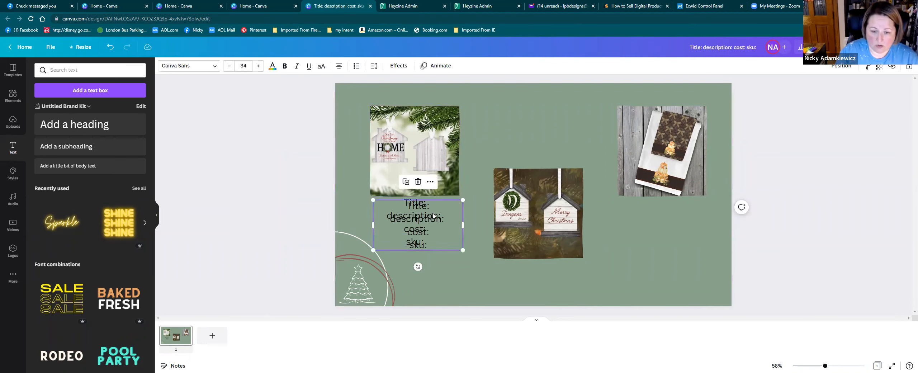
drag(434, 224, 674, 229)
key(ctrl+d)
click(792, 210)
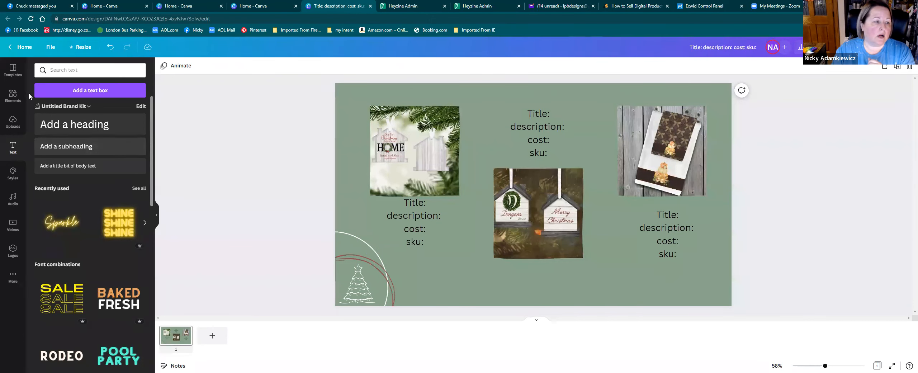
- Replace the "christmas tree" search in the elements library with "sqaure"
click(13, 97)
click(89, 70)
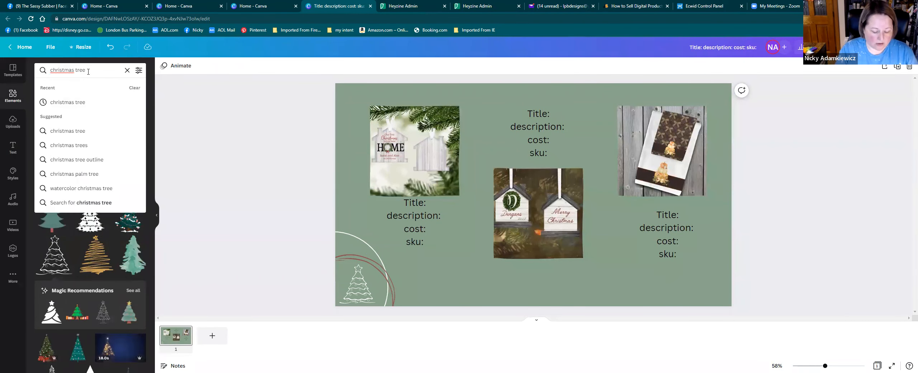
text(square)
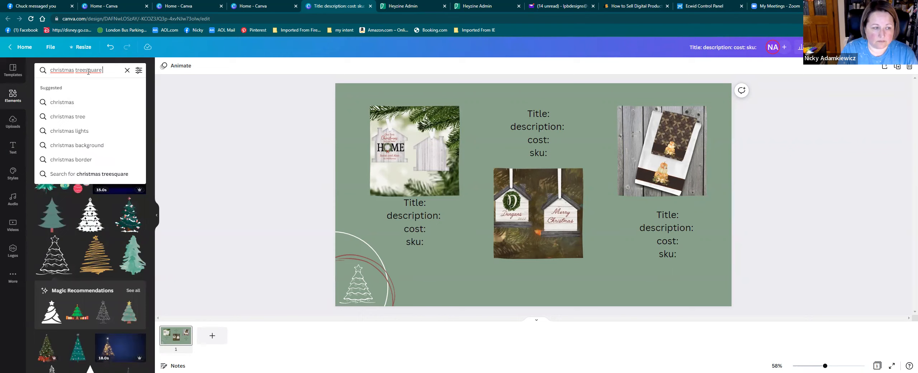
key(BackSpace)
key(BackSpace)
key(BackSpace)
key(BackSpace)
key(BackSpace)
key(BackSpace)
key(BackSpace)
key(BackSpace)
key(BackSpace)
key(BackSpace)
key(BackSpace)
key(BackSpace)
key(BackSpace)
key(BackSpace)
key(BackSpace)
key(BackSpace)
key(BackSpace)
key(BackSpace)
key(BackSpace)
key(BackSpace)
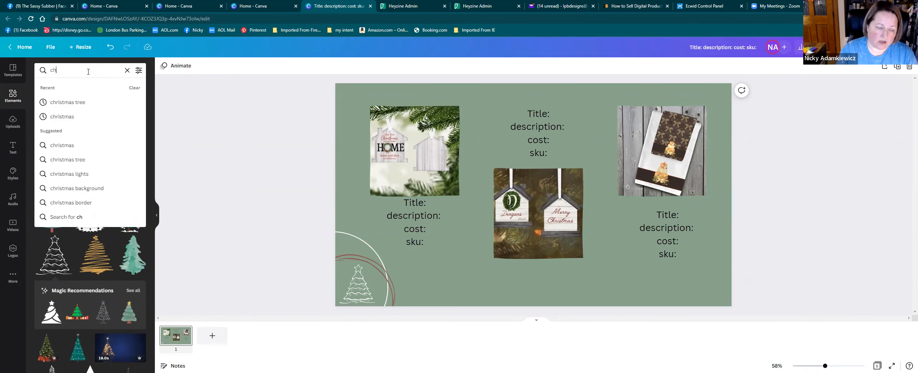
text(sqaure)
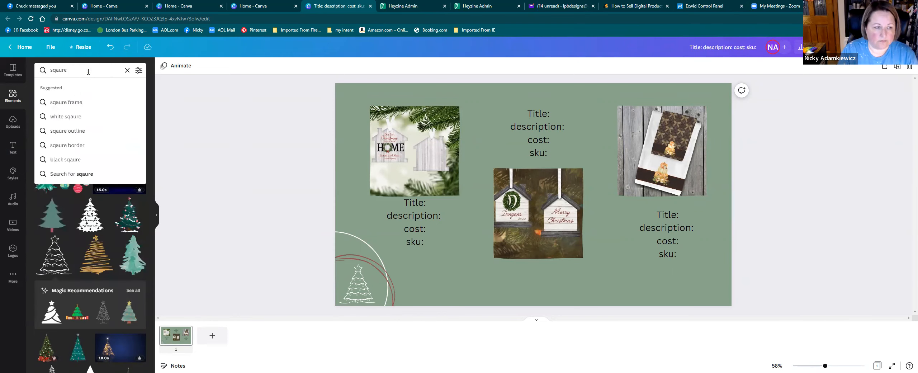
key(Return)
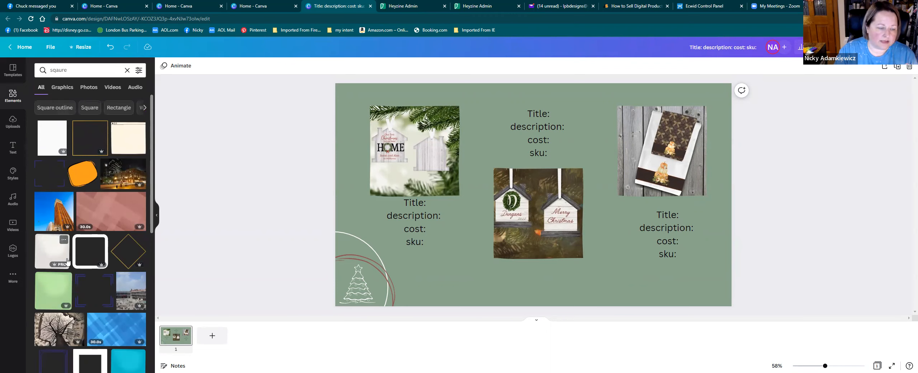
- Browse the square results and narrow the element search to the suggested term "Square"
scroll(67, 260, down, 6)
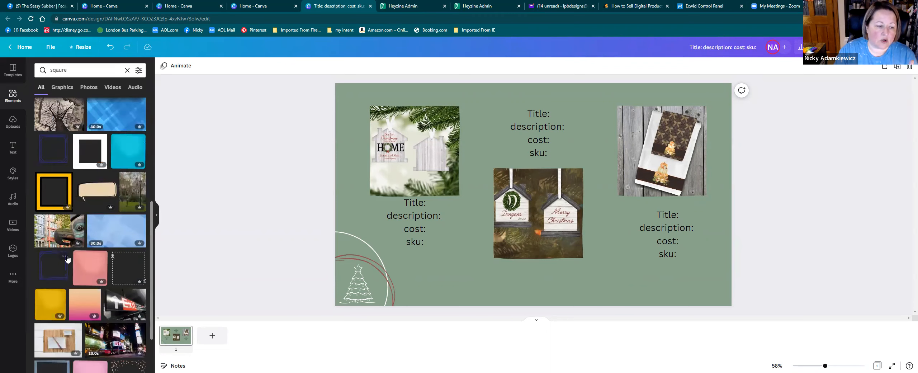
scroll(67, 258, up, 6)
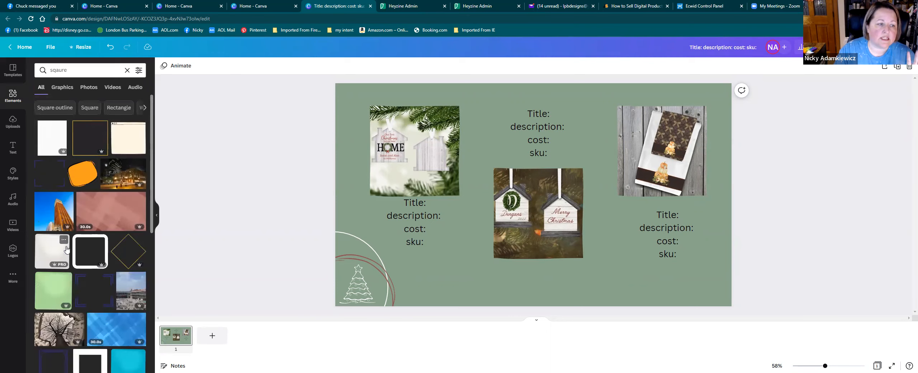
click(88, 107)
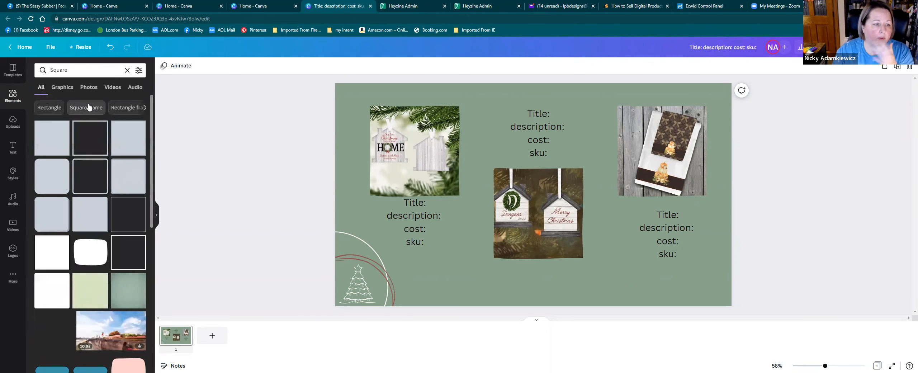
drag(42, 253, 340, 216)
- Search the elements library for "Rectangle"
drag(69, 70, 34, 71)
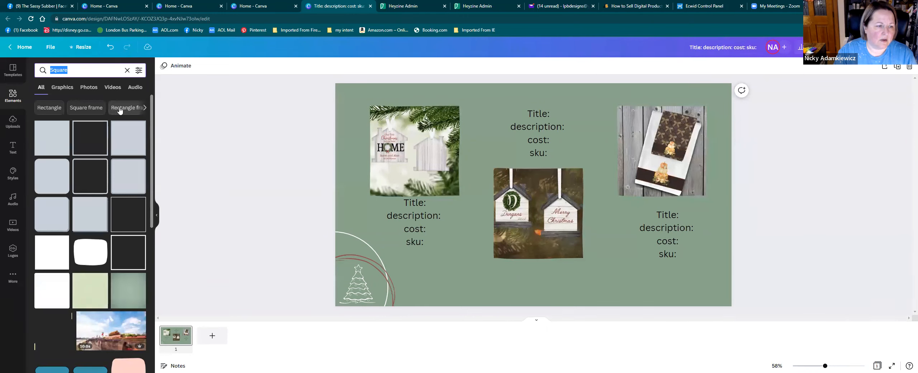
click(125, 107)
double_click(82, 67)
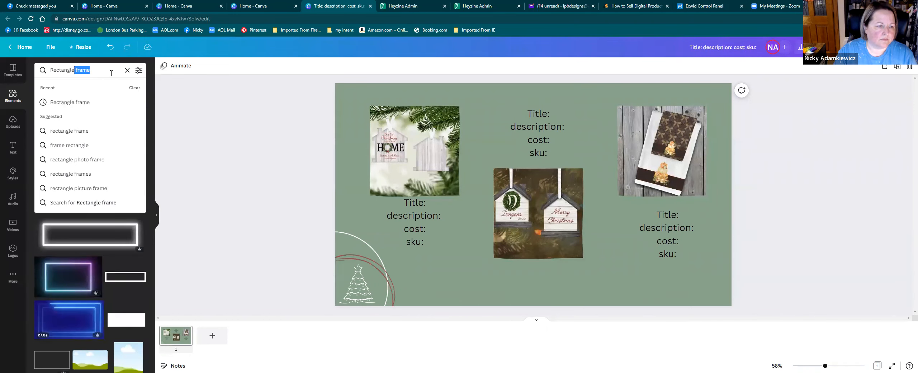
key(BackSpace)
key(Return)
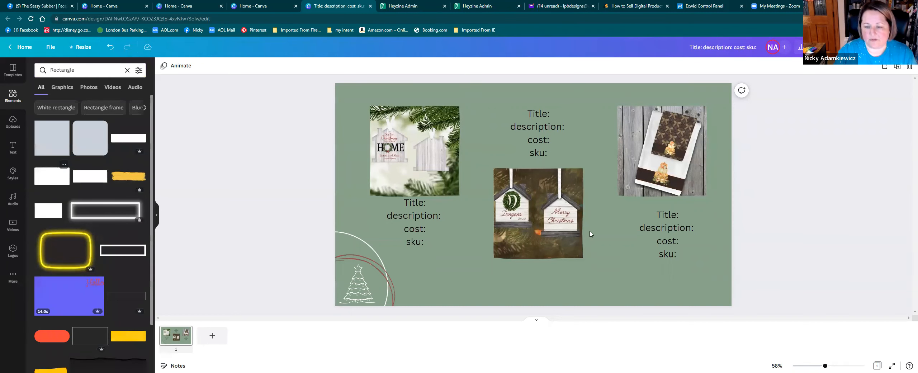
- Try a plain white rectangle below the middle ornament photo, then a white rectangle with a shadow in its place
drag(623, 233, 572, 274)
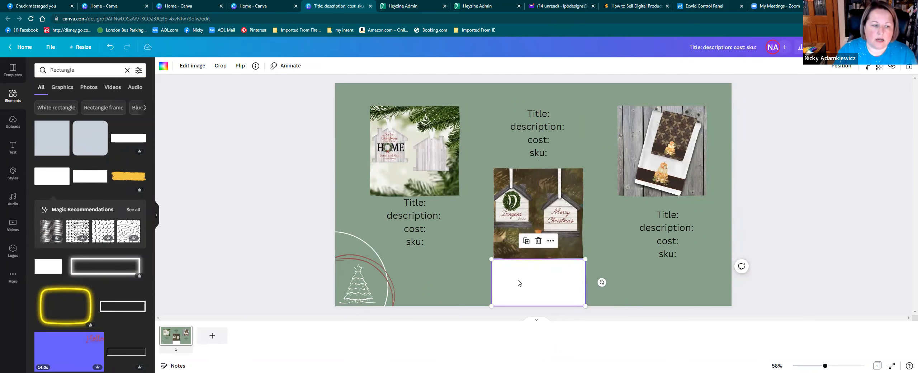
drag(100, 177, 475, 253)
mouse_move(523, 286)
mouse_down()
mouse_move(541, 207)
mouse_move(534, 282)
mouse_up()
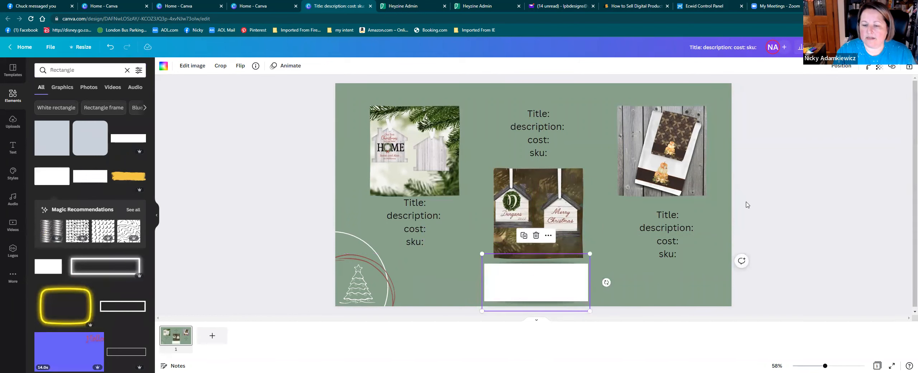
click(785, 173)
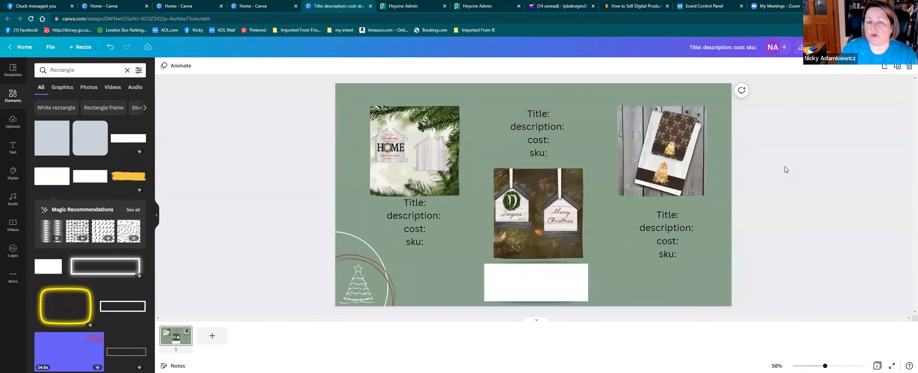
click(577, 288)
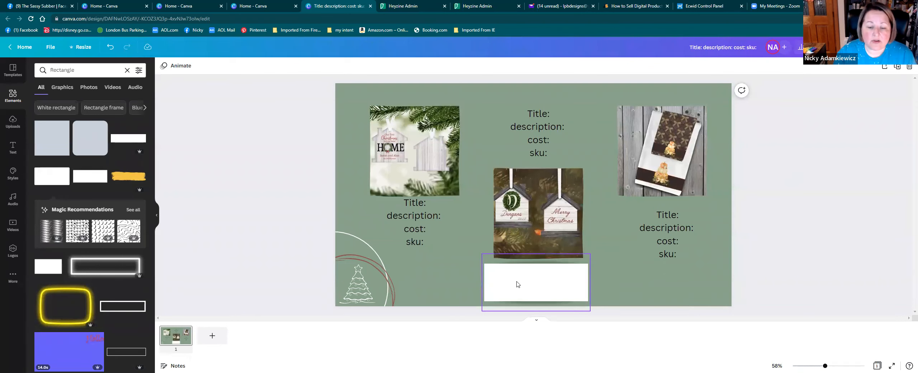
click(478, 288)
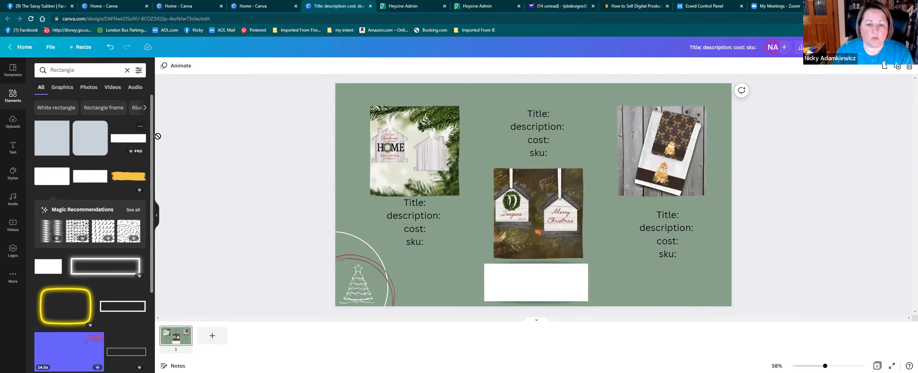
- Add a black rectangle across the upper middle of the page and delete the white rectangle below the middle photo
drag(586, 113, 634, 91)
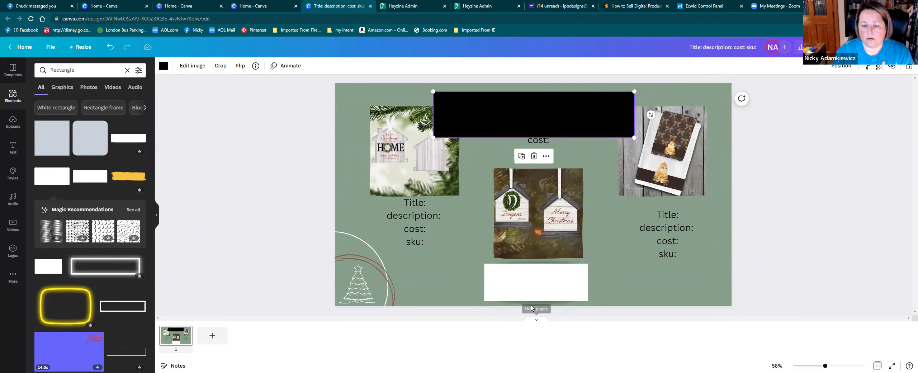
click(535, 294)
key(Delete)
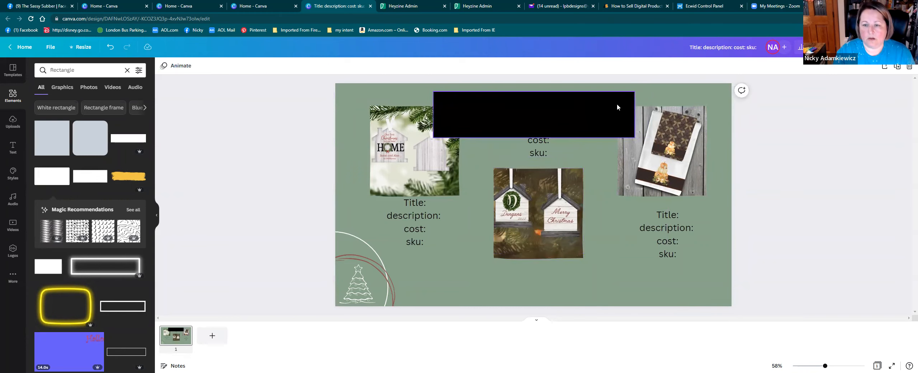
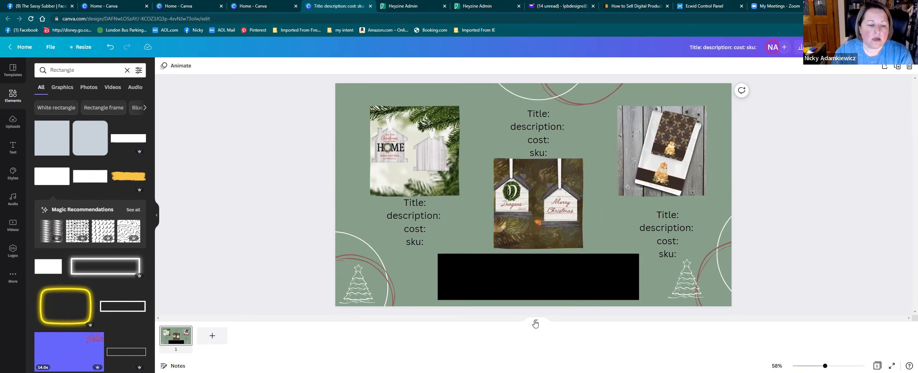
- Add a second page to the design
click(210, 337)
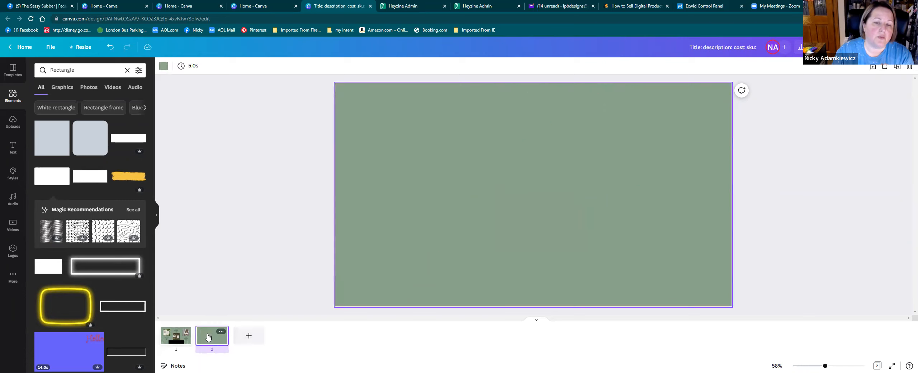
- Add three more blank pages, pages 3, 4 and 5, to the design
scroll(413, 199, up, 5)
scroll(414, 199, down, 5)
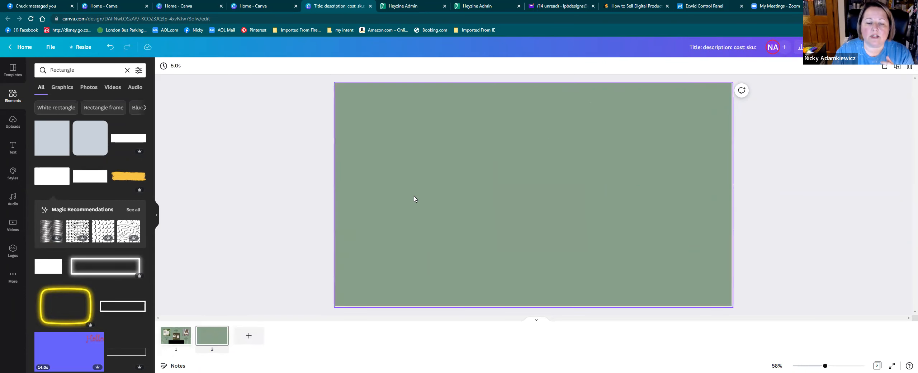
scroll(413, 199, up, 3)
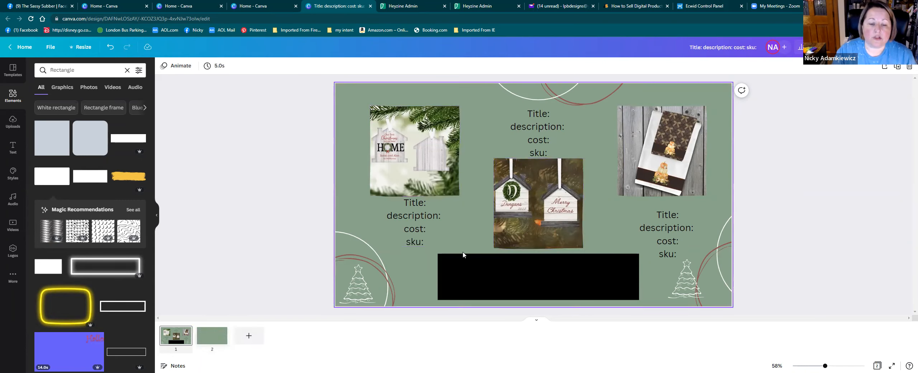
scroll(463, 252, down, 3)
click(249, 335)
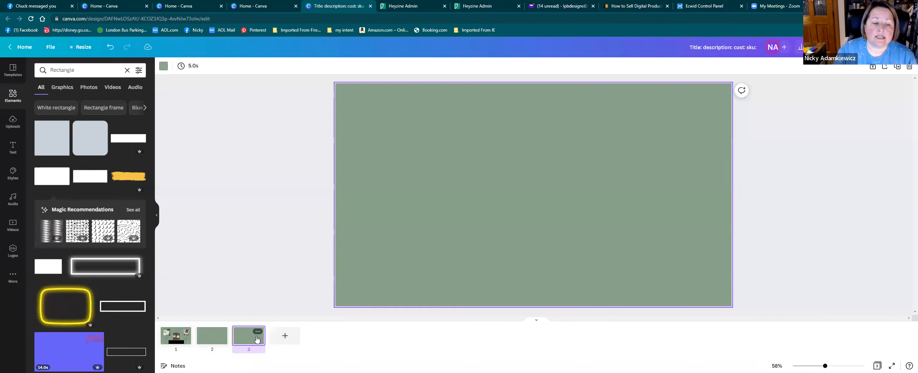
click(282, 337)
click(321, 335)
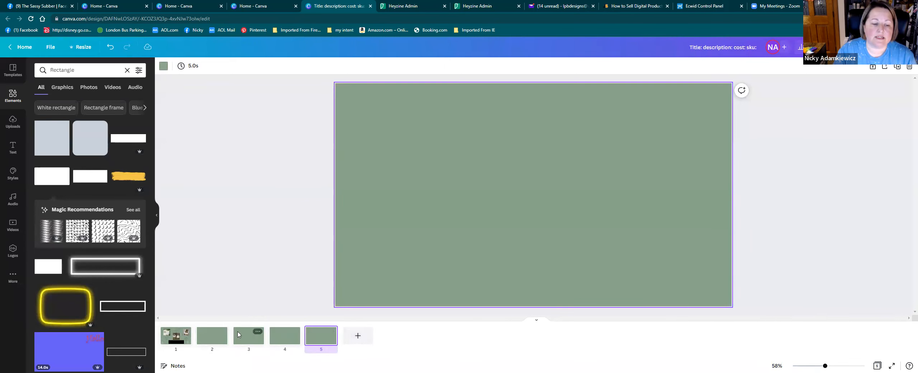
- Place a black rectangle from the element results across the upper middle of page 2
click(215, 335)
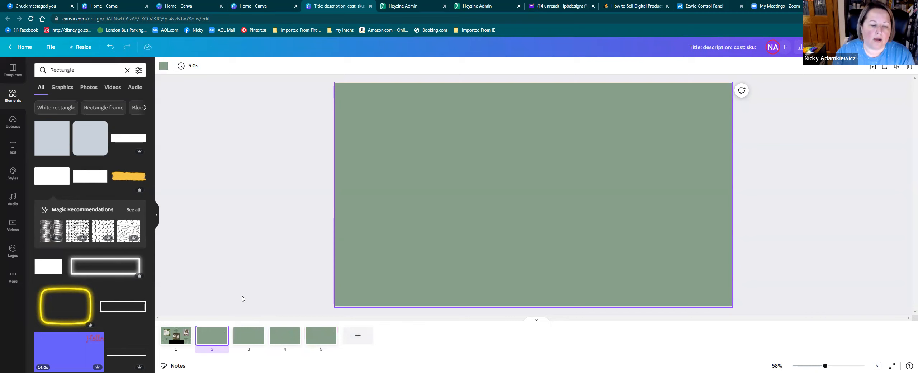
click(177, 334)
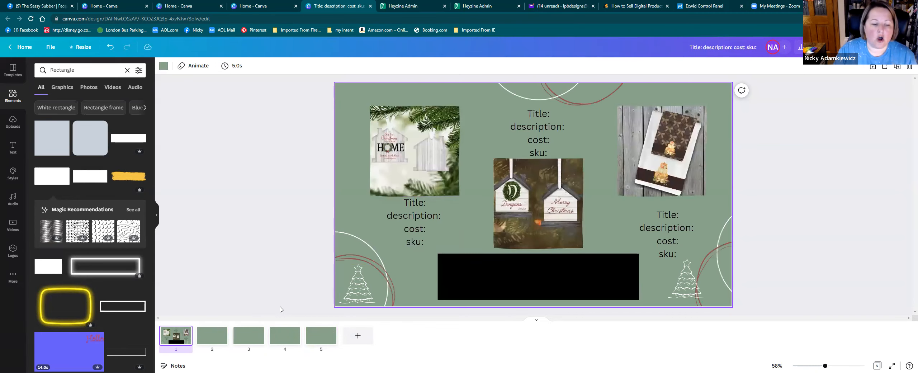
click(212, 338)
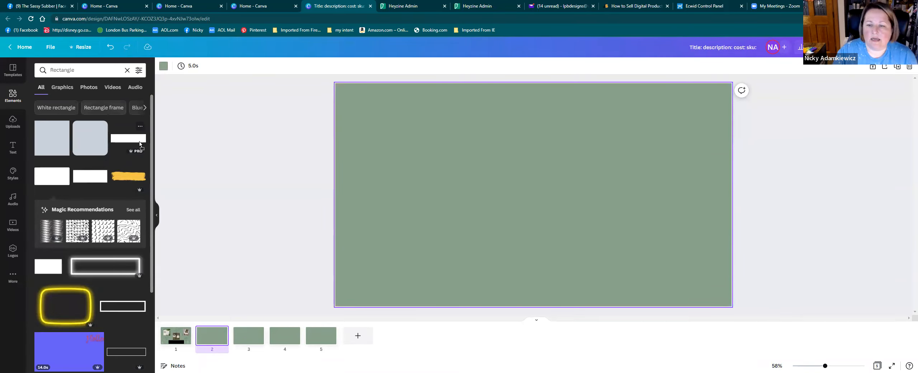
drag(140, 144, 532, 135)
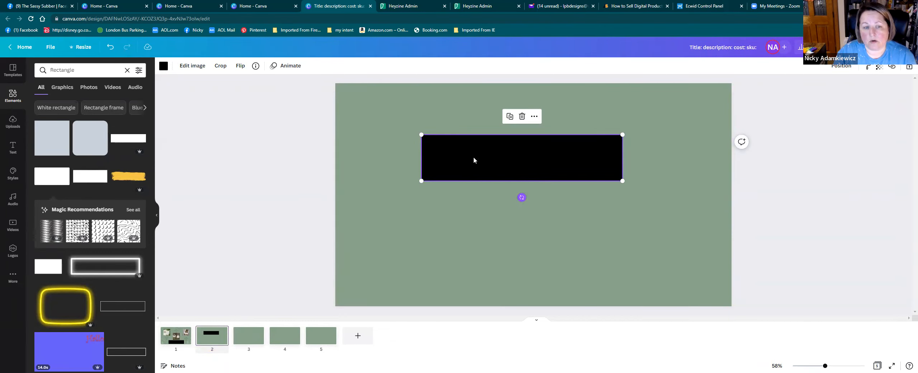
- Try flipping the black rectangle vertically and horizontally
click(240, 66)
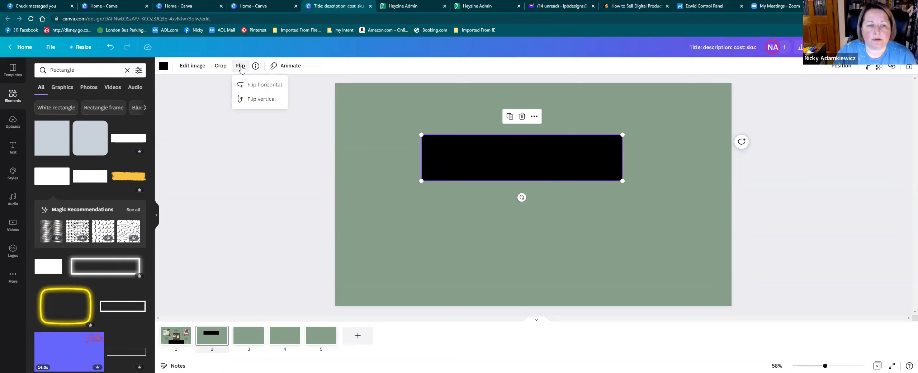
click(253, 99)
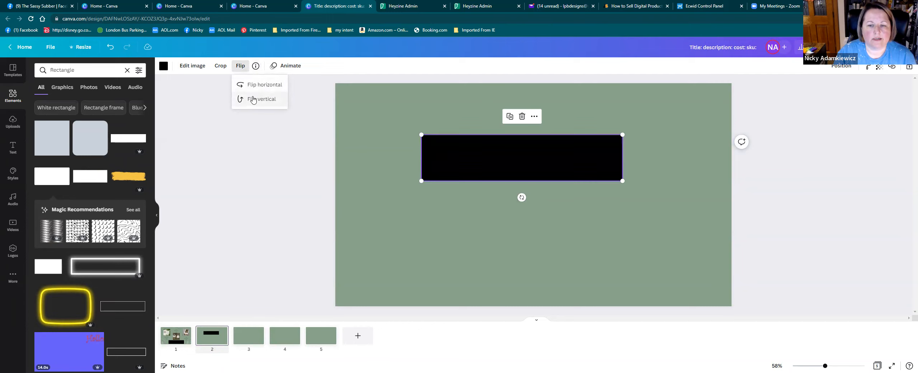
click(253, 90)
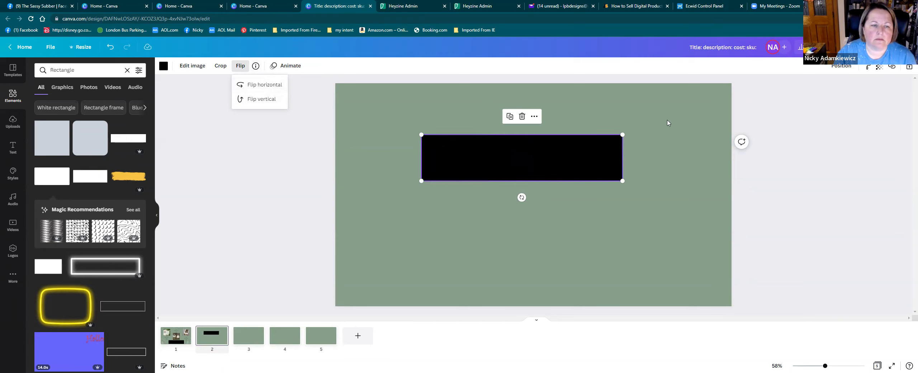
- Turn the black rectangle into an upright, full-height band near page 2's left edge and recolor it with the document's brownish red
drag(522, 197, 603, 160)
drag(525, 118, 365, 143)
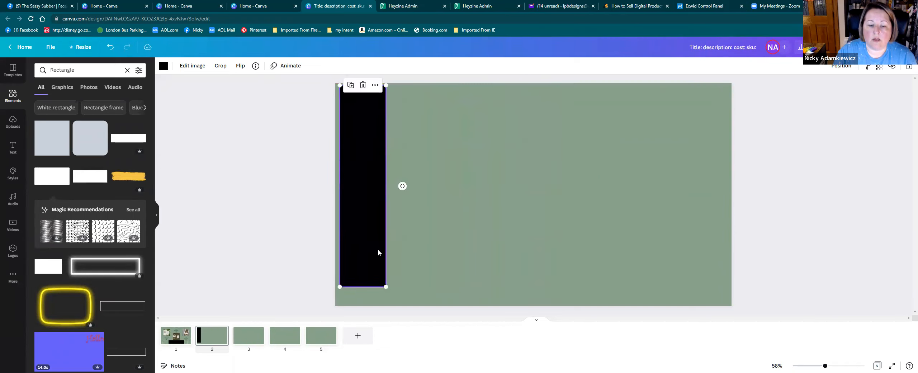
drag(387, 284, 392, 309)
drag(388, 86, 395, 78)
drag(371, 138, 376, 140)
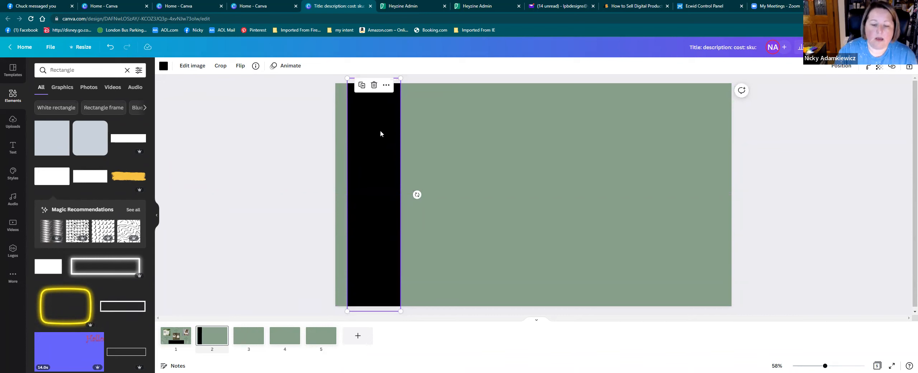
click(164, 66)
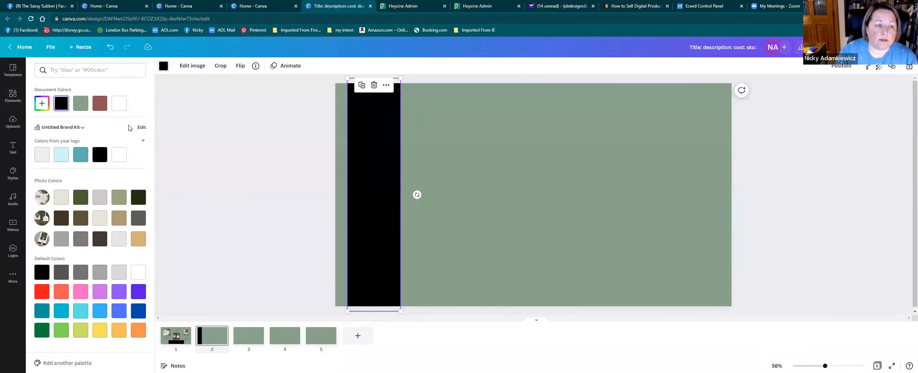
click(100, 103)
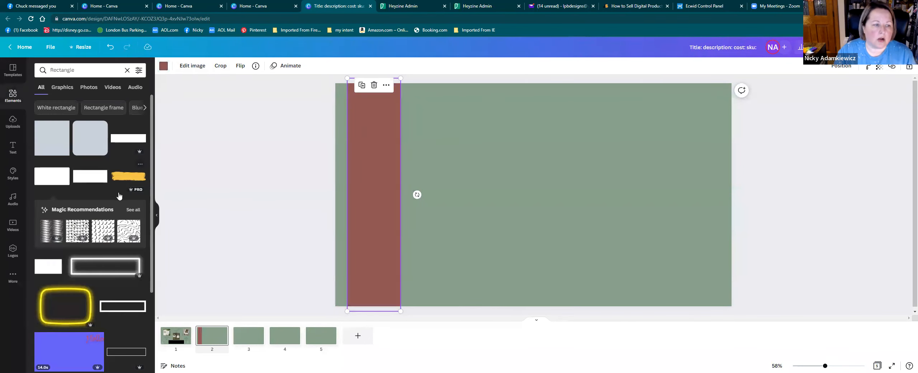
- Search the elements library for "christmas line art"
click(82, 67)
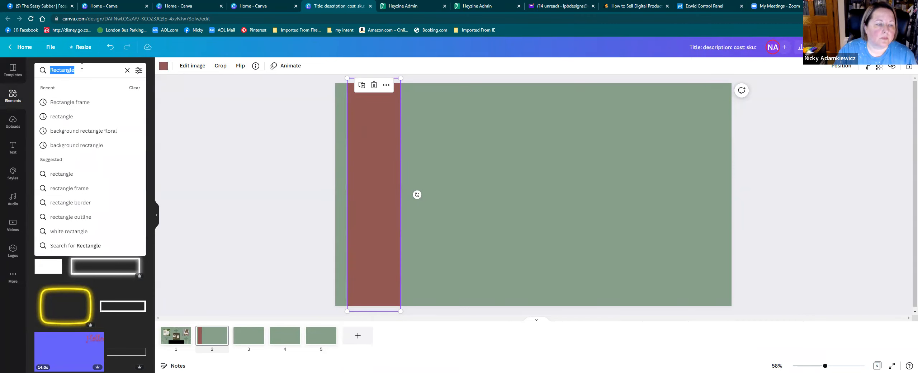
text(christmas)
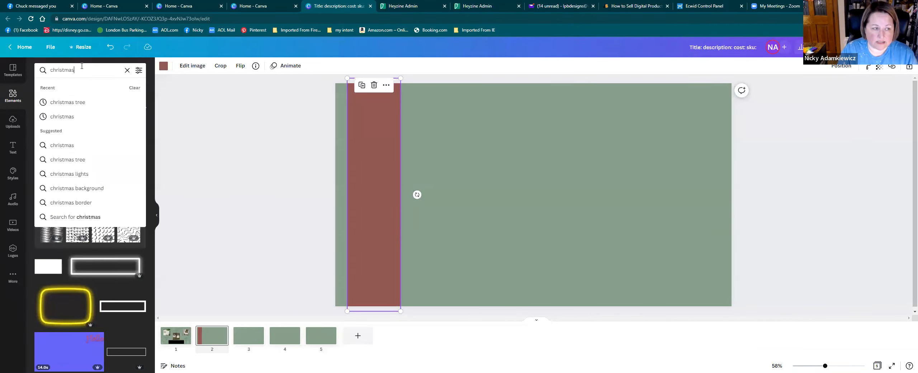
text( line art)
key(Return)
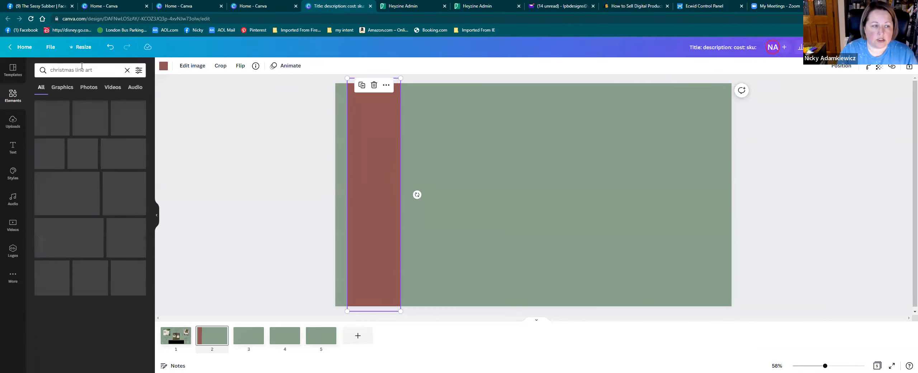
- Place a line-art Christmas tree with small marks low on the red band and a jagged-branched tree above it, both fitted to its width
scroll(101, 171, down, 2)
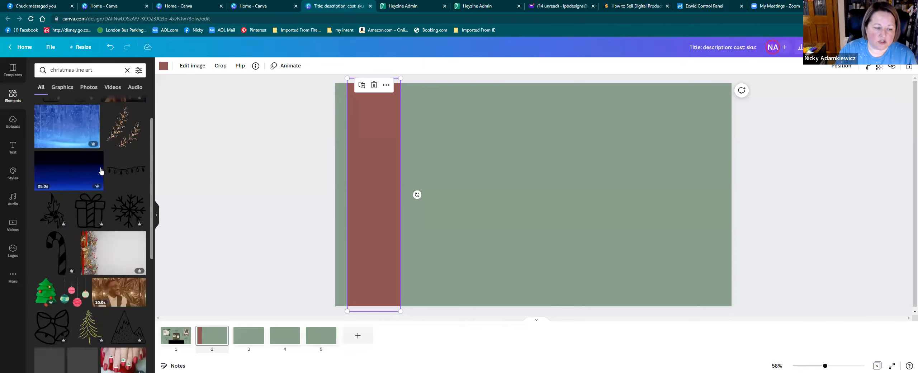
scroll(101, 171, down, 5)
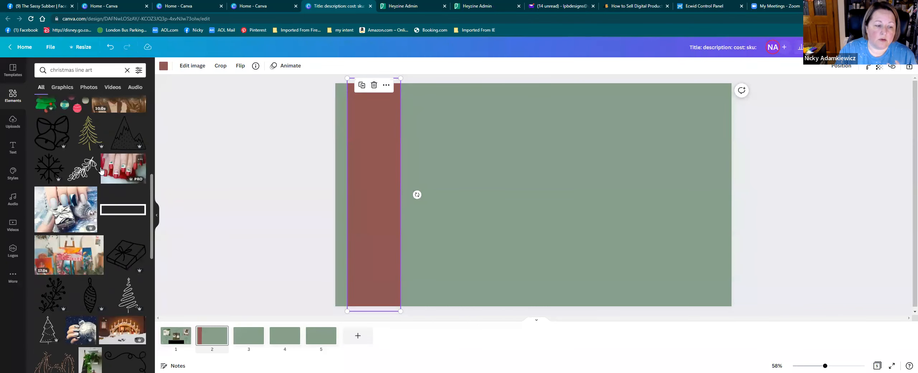
scroll(101, 171, down, 2)
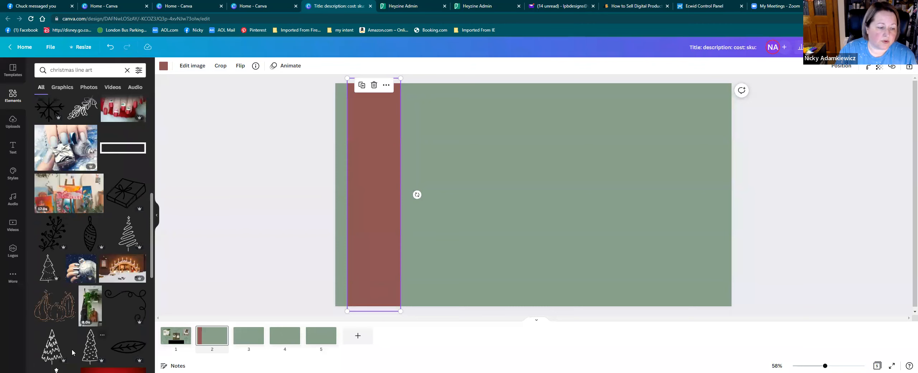
drag(90, 346, 130, 319)
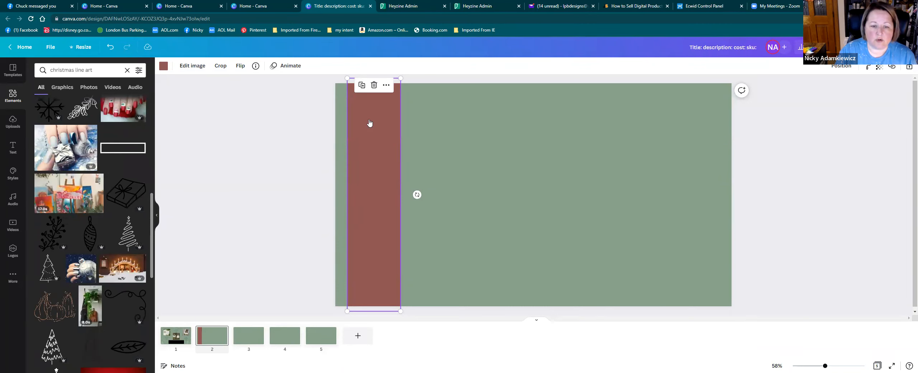
drag(370, 123, 370, 124)
drag(376, 175, 376, 252)
drag(377, 198, 377, 223)
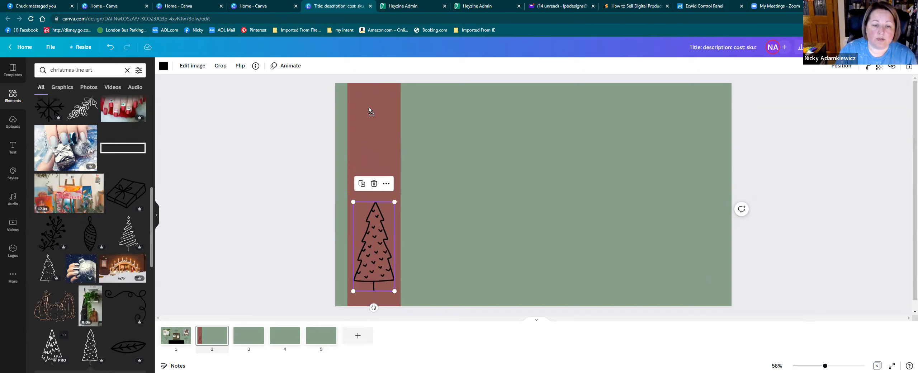
drag(370, 107, 393, 97)
drag(372, 122, 376, 121)
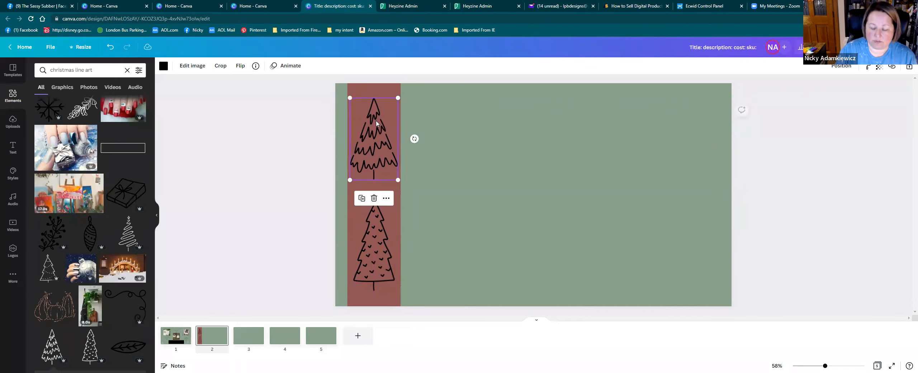
- Recolor both Christmas trees on the red band white
click(164, 66)
click(118, 160)
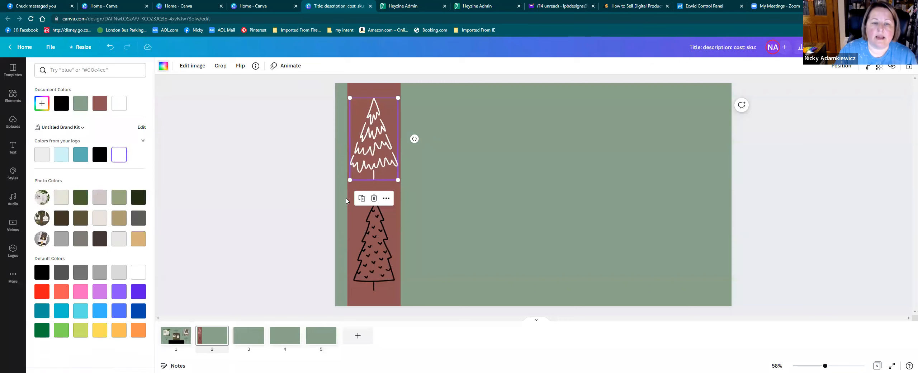
click(374, 228)
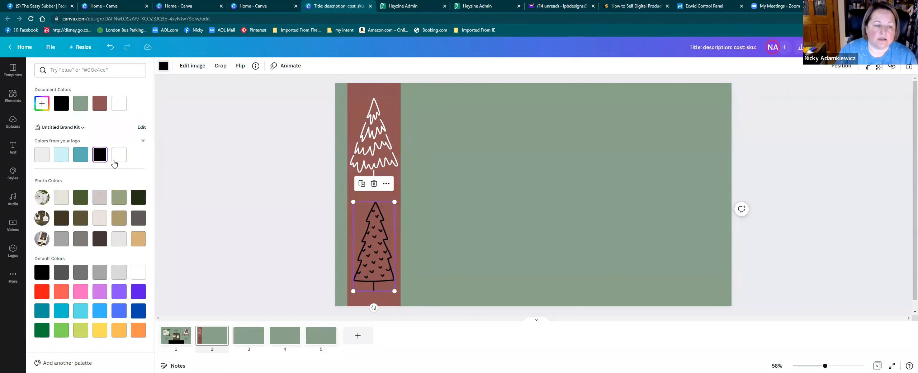
click(120, 159)
key(Escape)
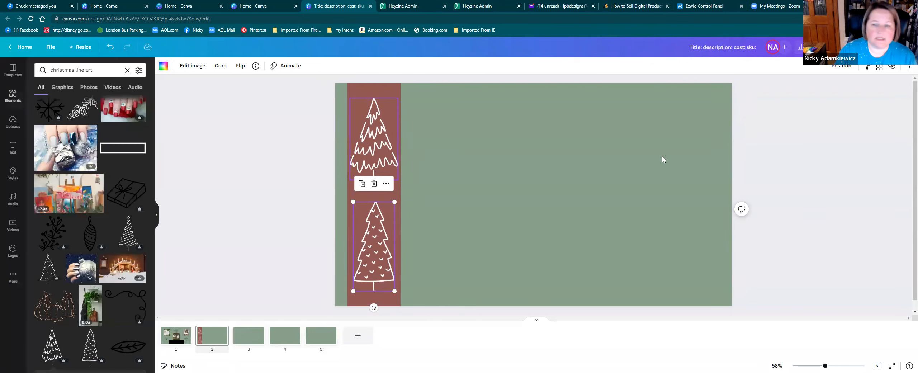
click(802, 140)
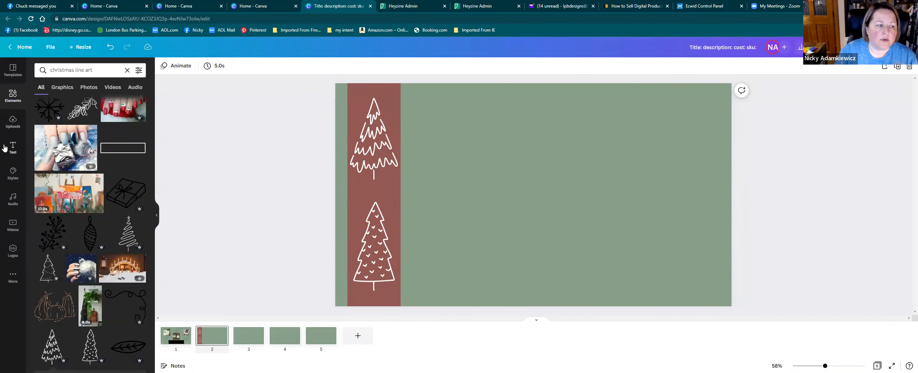
- Search the elements library for "frames"
click(13, 95)
click(67, 70)
text(frames)
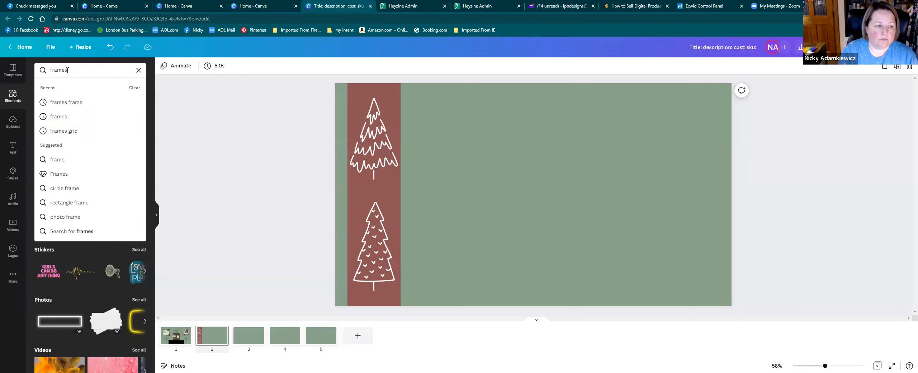
key(Return)
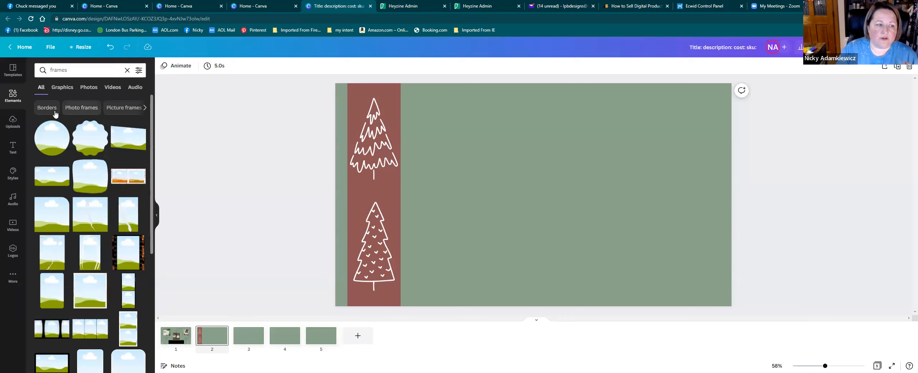
- Look through the suggested frame categories and narrow the results to Photo frames
click(145, 108)
click(145, 107)
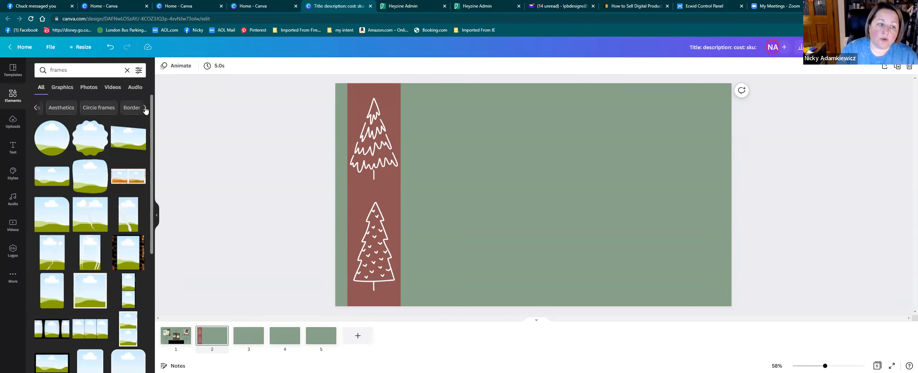
click(145, 107)
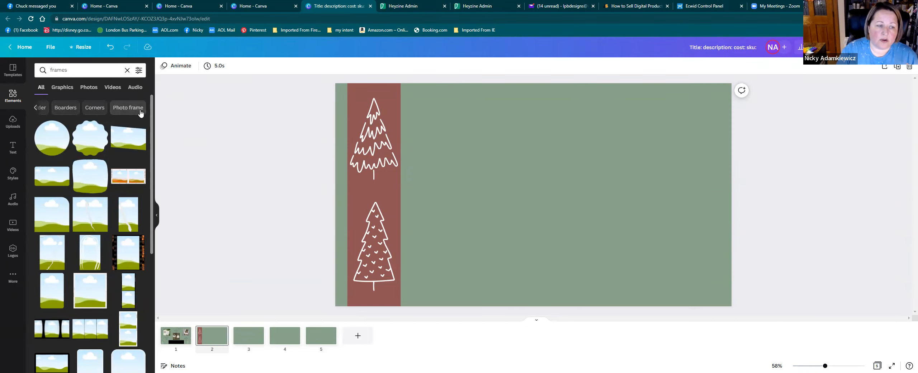
click(35, 108)
click(35, 108)
click(35, 109)
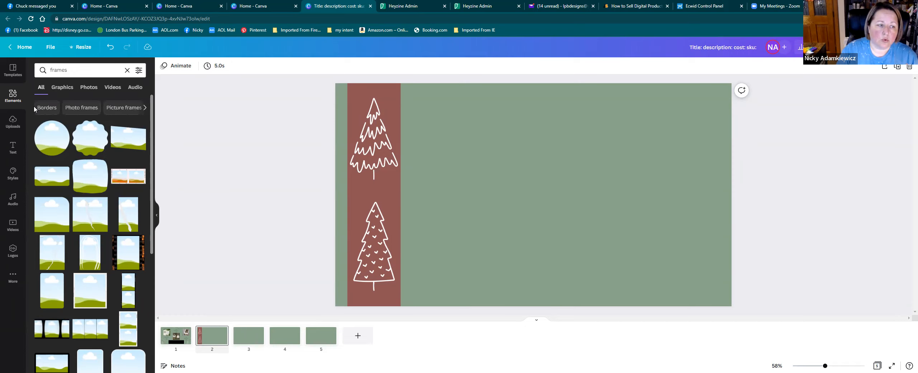
click(73, 107)
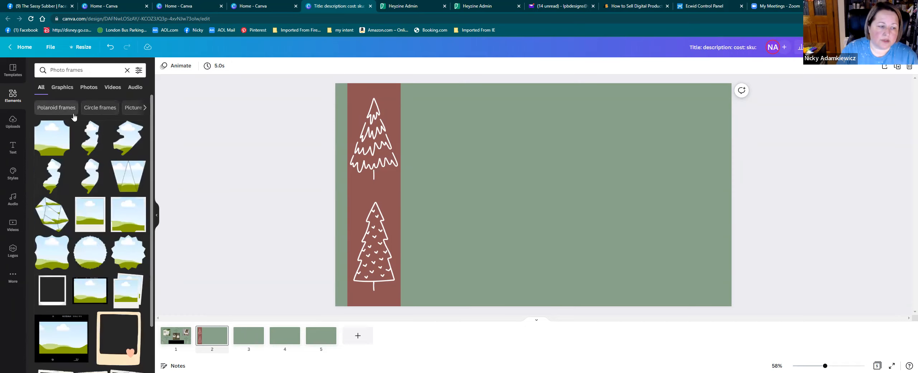
scroll(81, 165, down, 1)
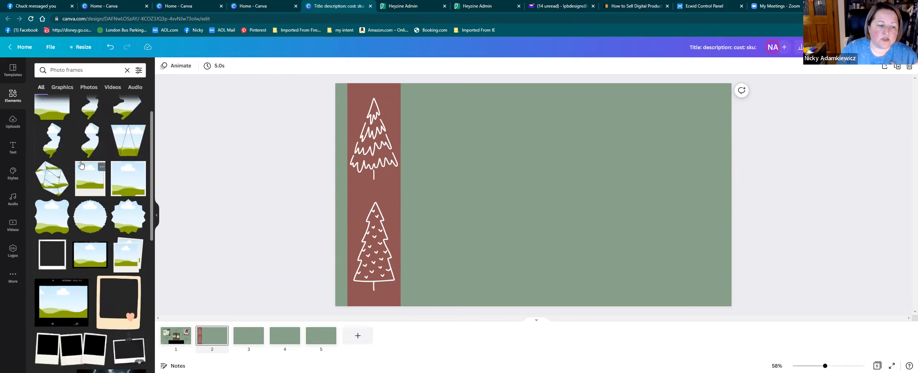
- Try a three-polaroid graphic and a white brick wall photo with three frames on page 2, deleting each one
scroll(81, 165, down, 2)
scroll(81, 165, down, 3)
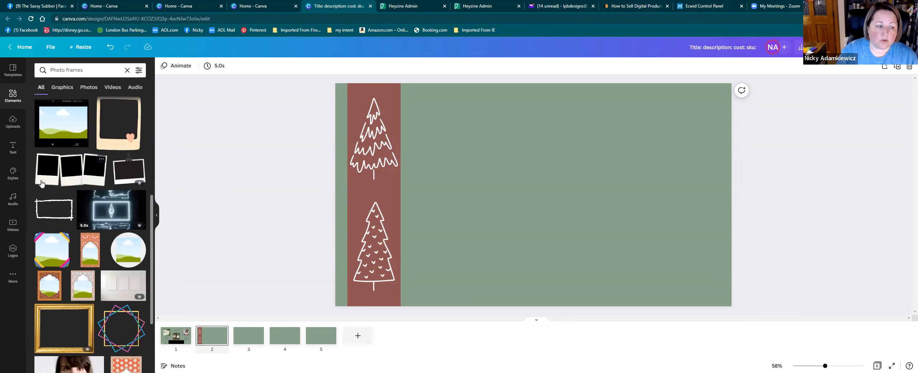
drag(431, 151, 430, 152)
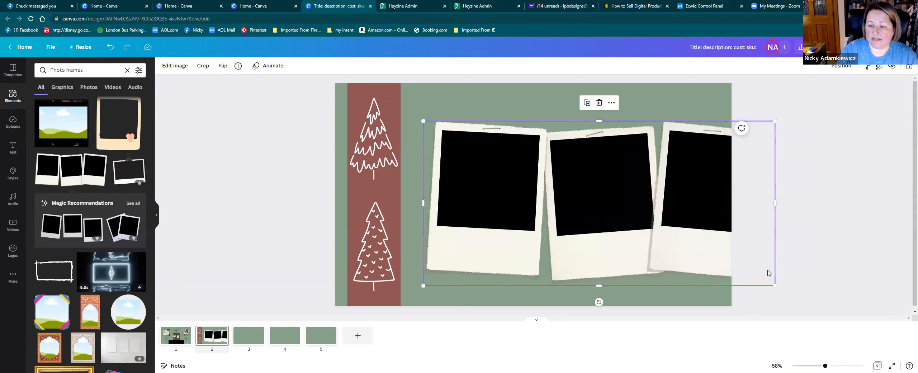
drag(771, 274, 700, 242)
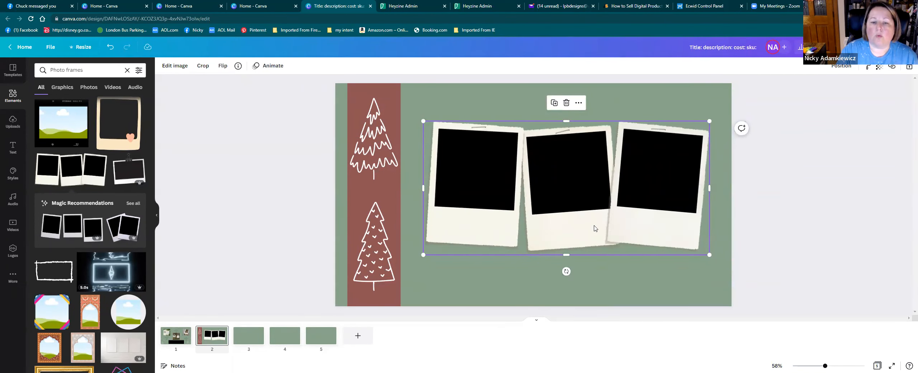
key(Delete)
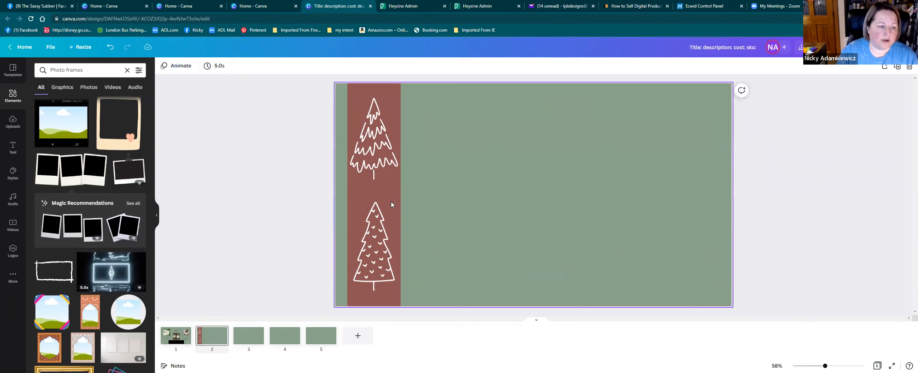
scroll(87, 245, down, 3)
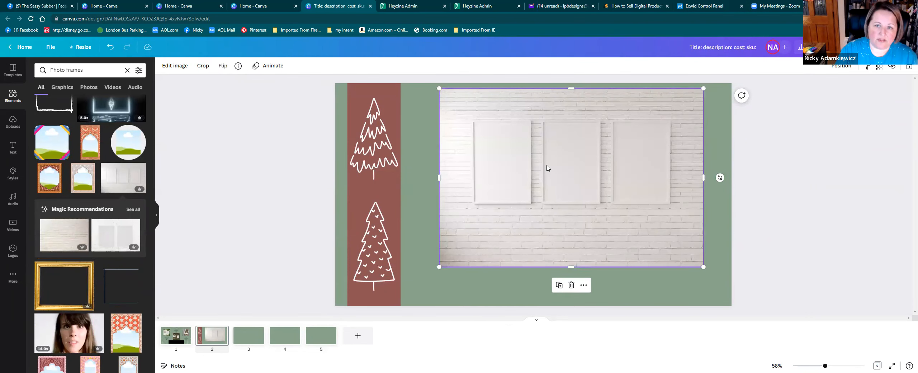
key(Delete)
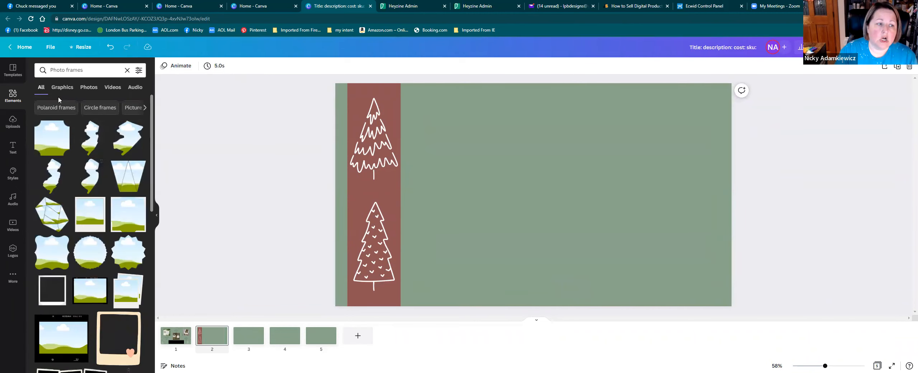
- Narrow the results to Frame mockup, try the desktop monitor frame on the page, and delete it
click(144, 107)
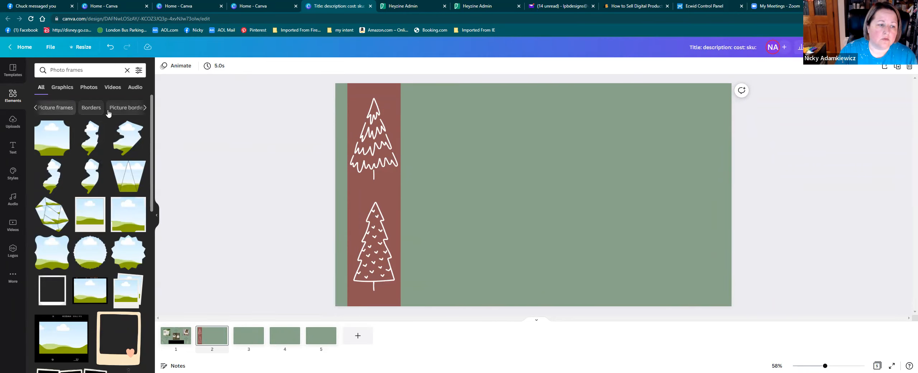
click(145, 108)
click(145, 108)
click(83, 112)
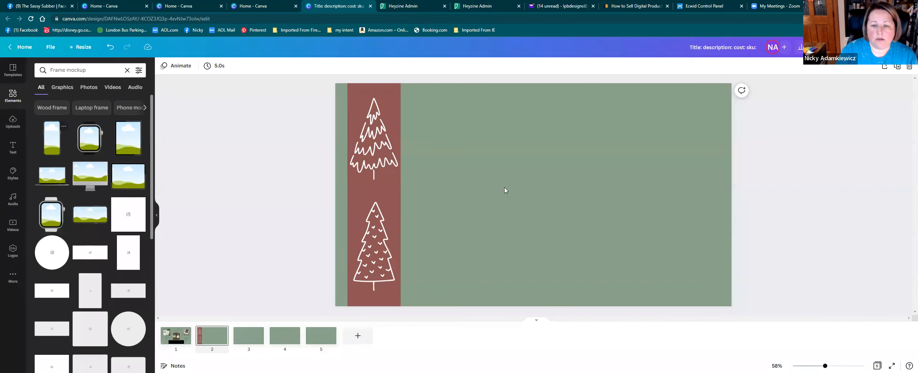
drag(508, 202, 49, 262)
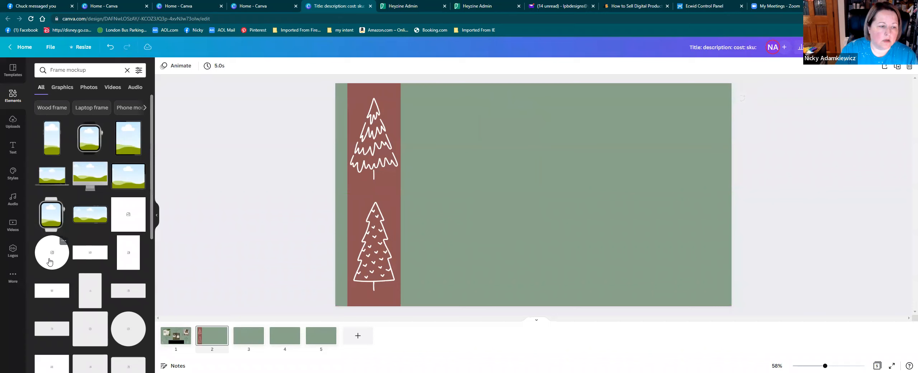
click(115, 176)
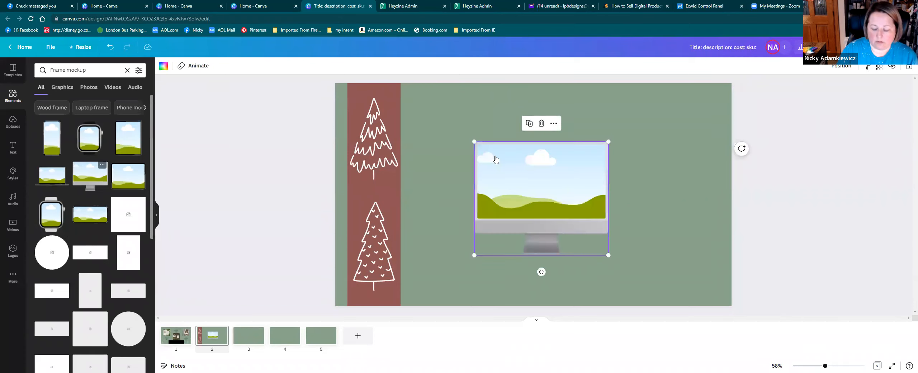
key(Delete)
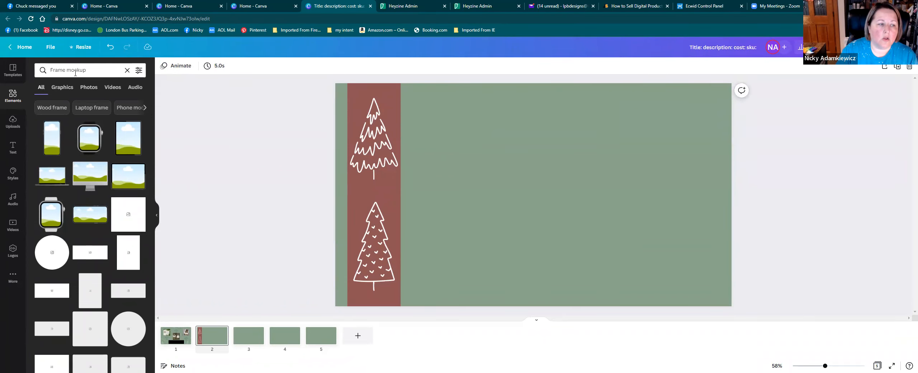
- Search the elements library for "Frame"
drag(66, 70, 132, 77)
key(BackSpace)
key(Return)
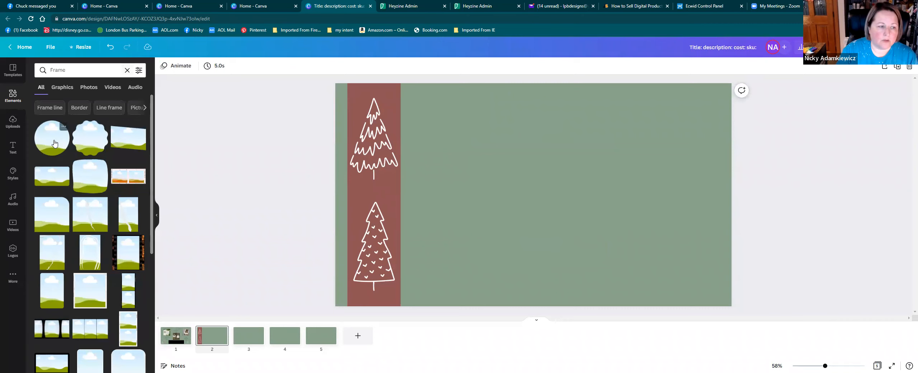
- Place a circular photo frame beside the red band and copy it into a two-by-two block of equal circles
drag(537, 213, 497, 180)
drag(467, 147, 537, 131)
key(ctrl+v)
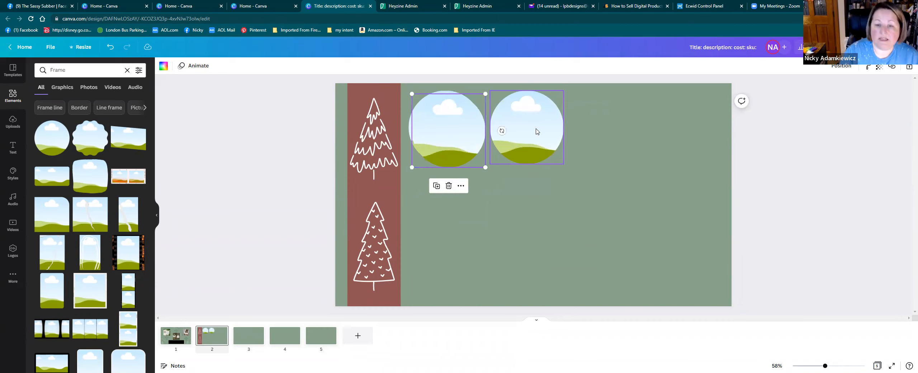
drag(464, 126, 462, 202)
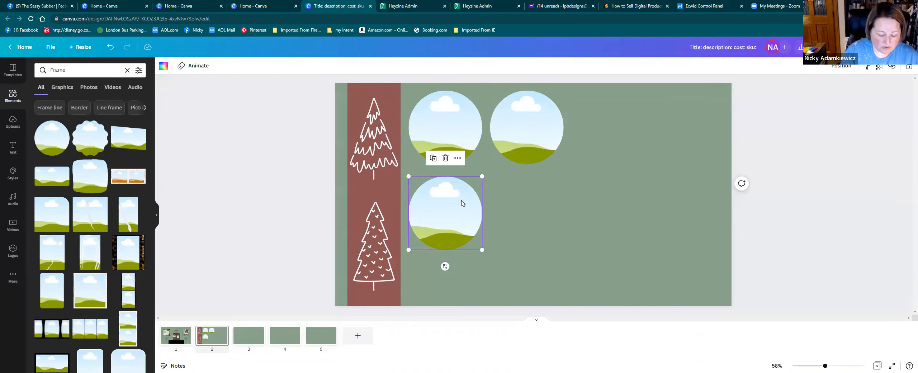
key(ctrl+v)
drag(460, 117, 537, 200)
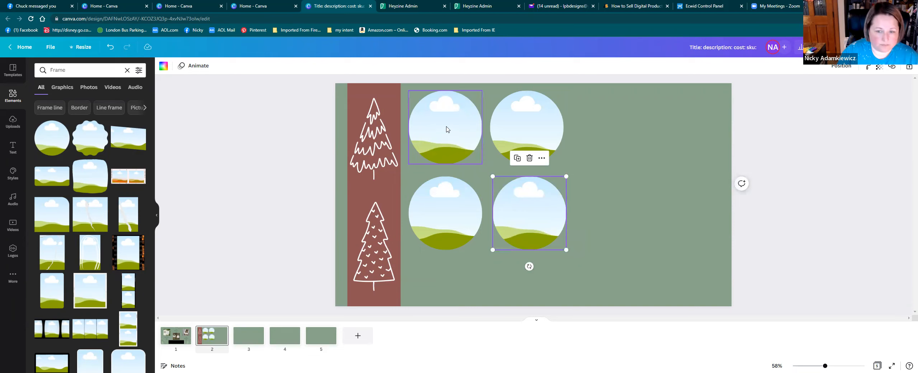
- Shrink all four circular frames together so the block fits the upper area beside the red band
shift+click(448, 129)
shift+click(533, 127)
shift+click(477, 207)
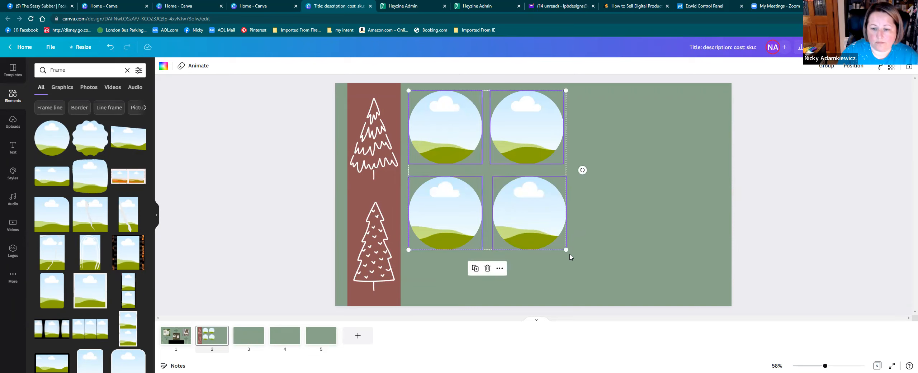
drag(566, 250, 513, 192)
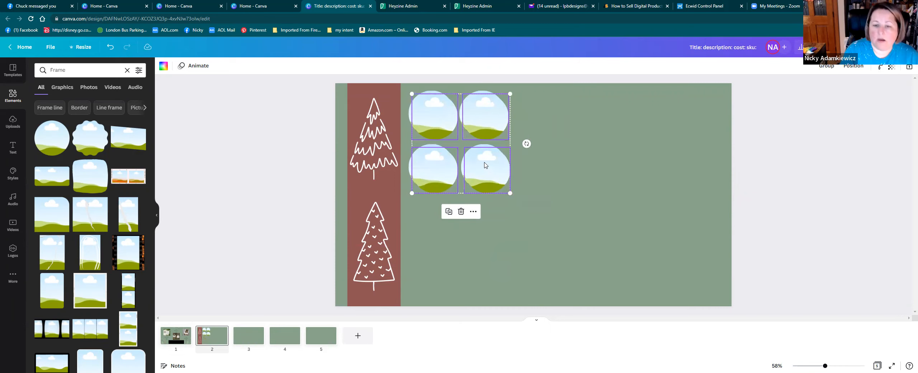
- Copy the four-circle block into the other three corners of the green area
drag(485, 165, 686, 264)
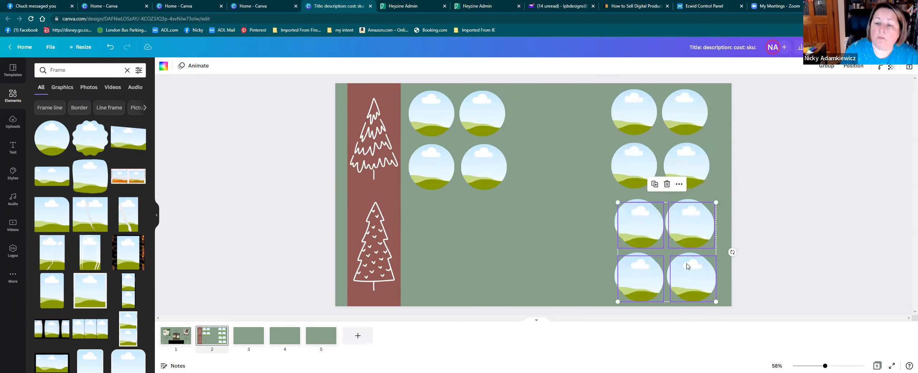
drag(691, 223, 495, 218)
click(775, 218)
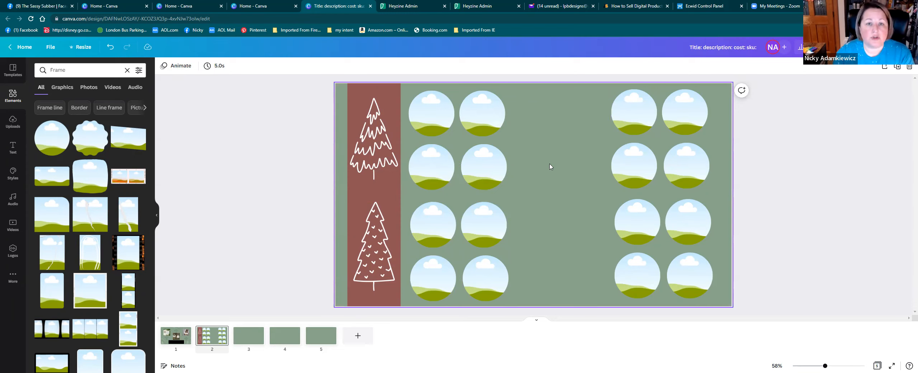
- Go back to page 1 and search the elements library for "Square"
scroll(551, 167, up, 1)
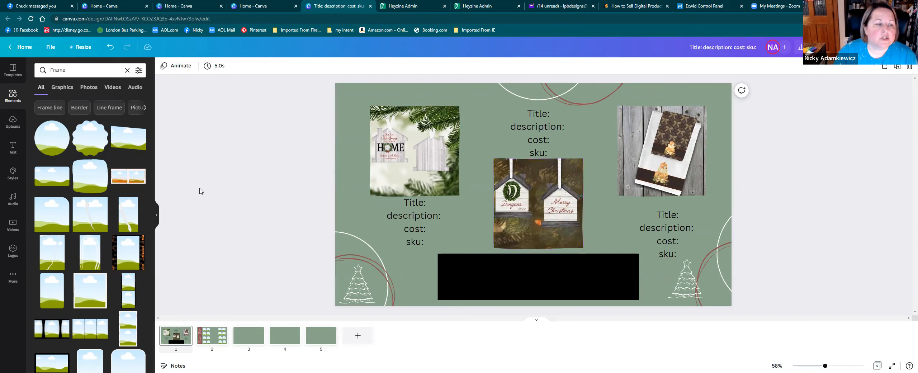
drag(68, 68, 43, 64)
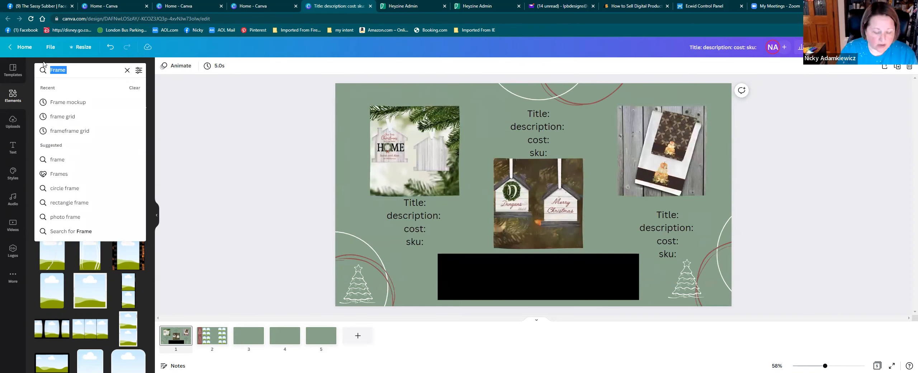
text(square)
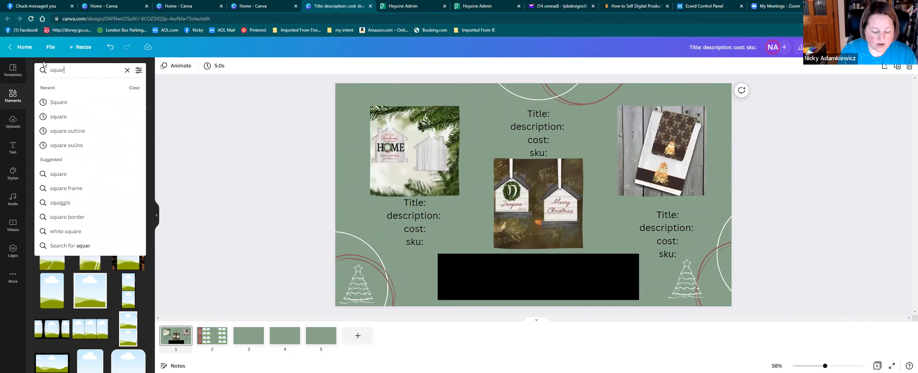
click(50, 101)
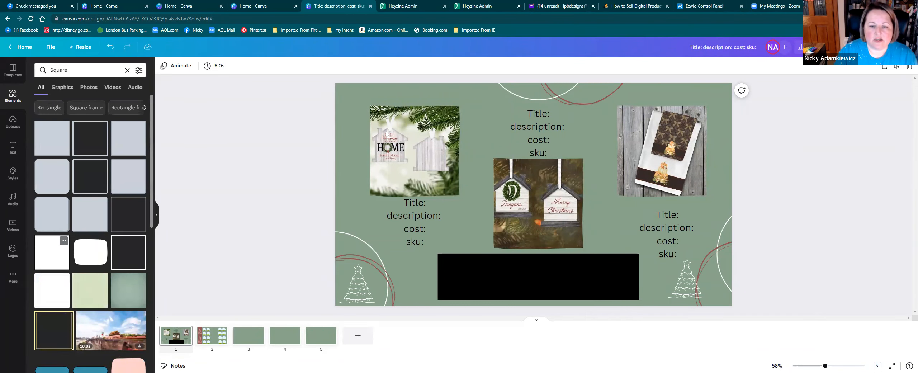
- Place a white square over the house ornament photo, recolor its black outline white, and enlarge it to cover the photo
drag(52, 252, 389, 137)
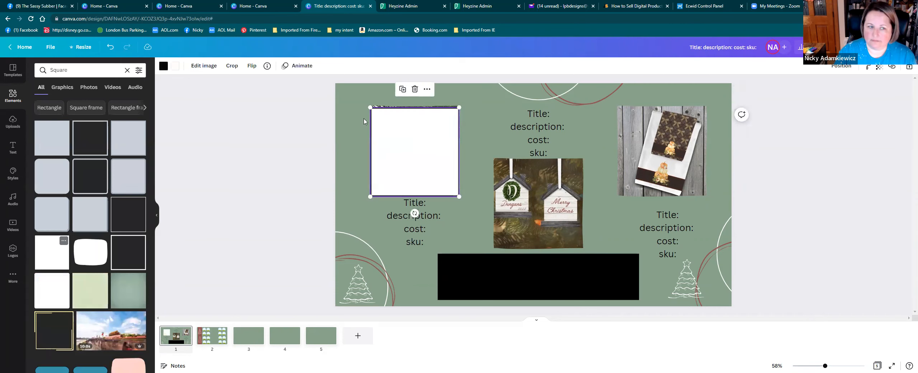
click(163, 66)
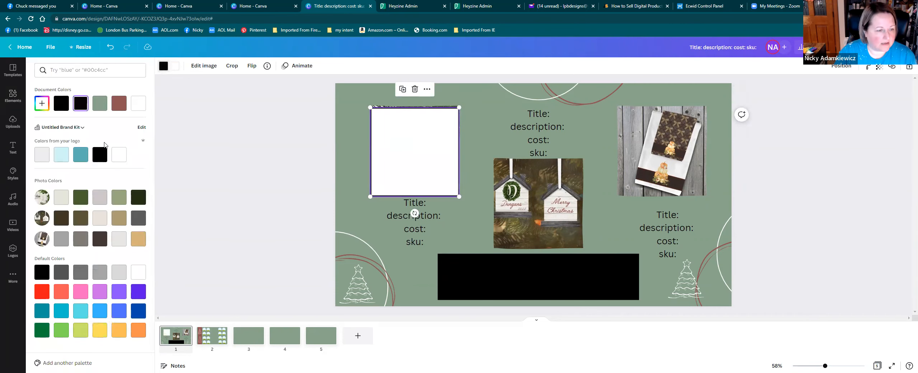
click(118, 155)
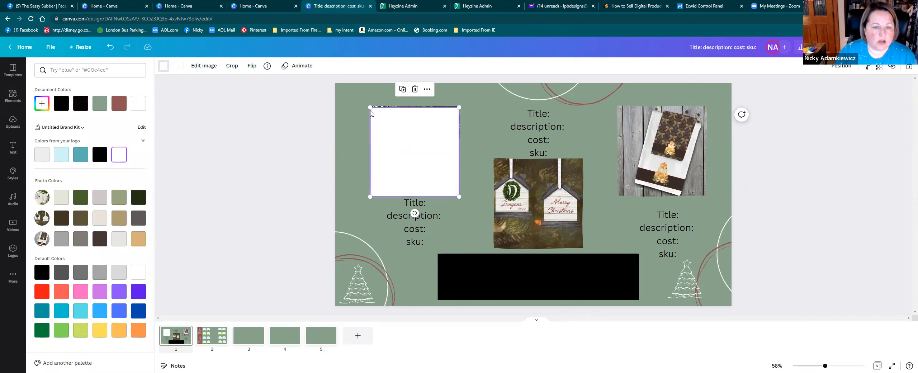
drag(370, 106, 369, 103)
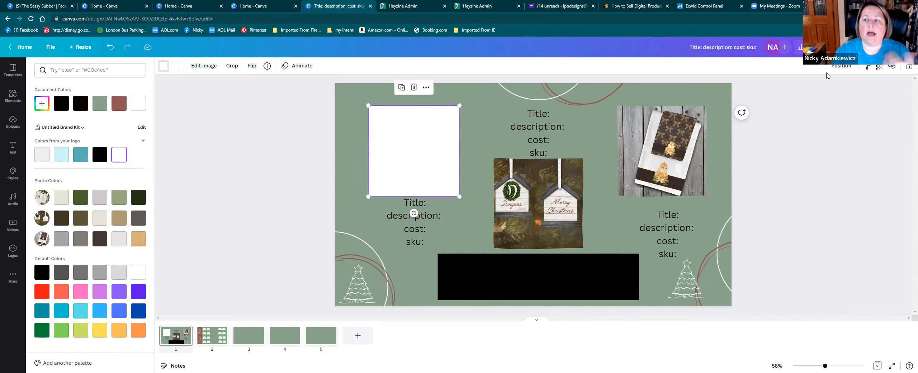
- Set the transparency of the white square over the ornament photo to 1
click(880, 68)
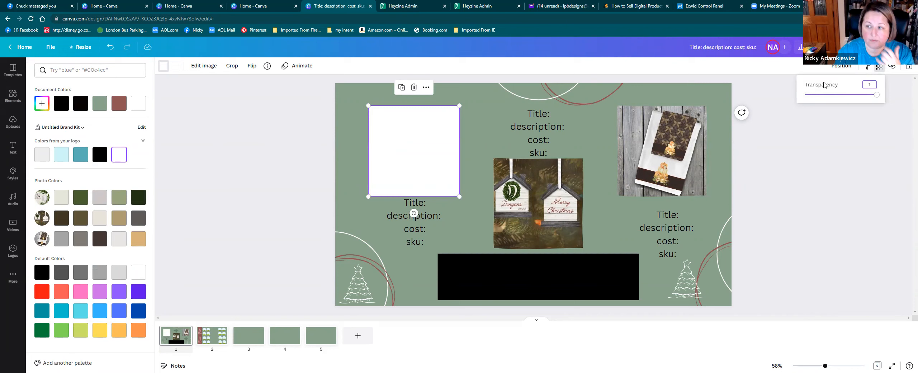
text(1)
key(Return)
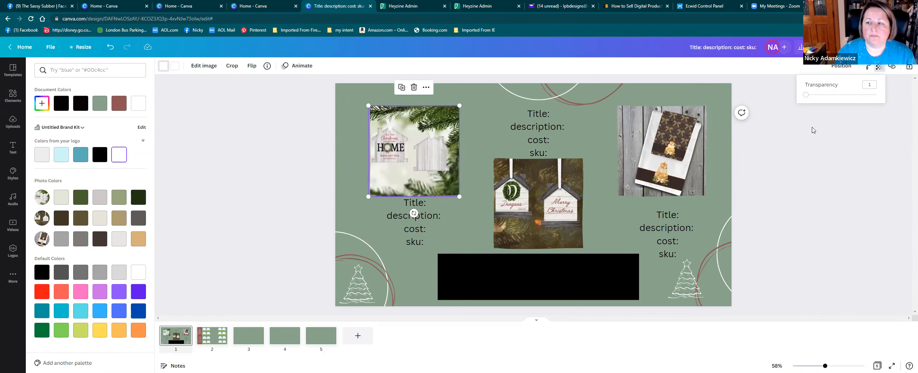
click(891, 69)
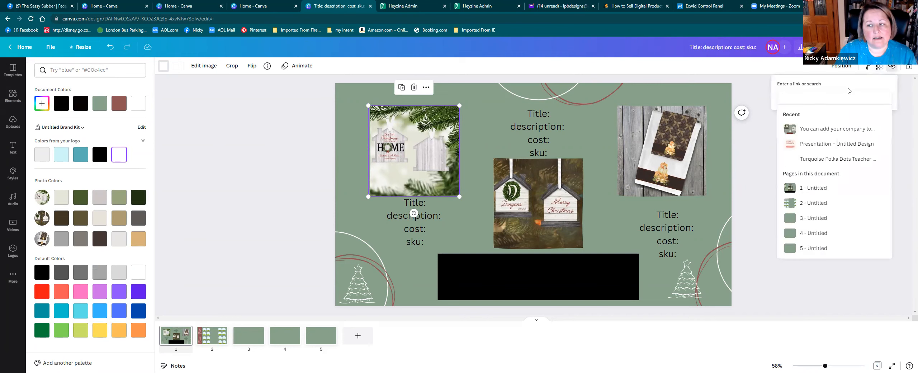
text(the)
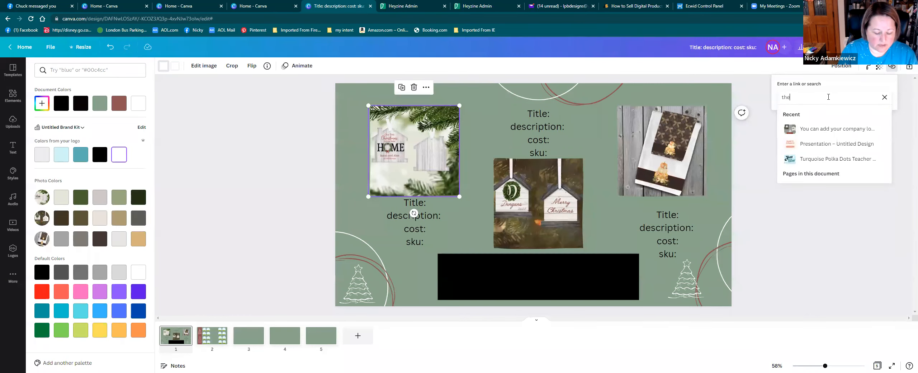
key(BackSpace)
key(BackSpace)
key(BackSpace)
text(ww)
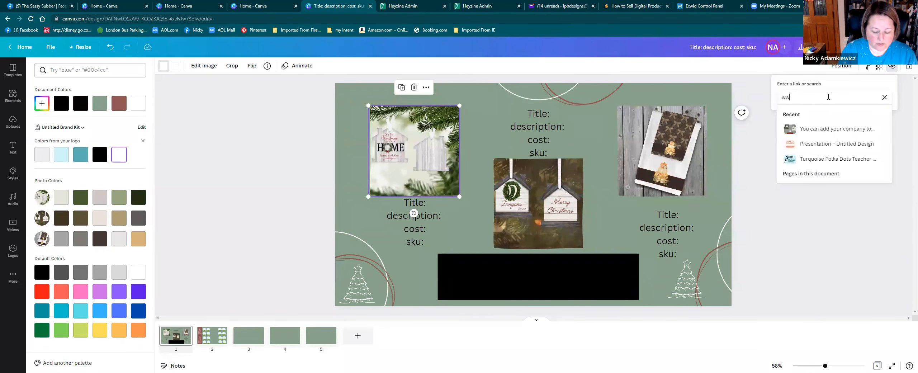
text(w.thesassysubber.com)
key(Return)
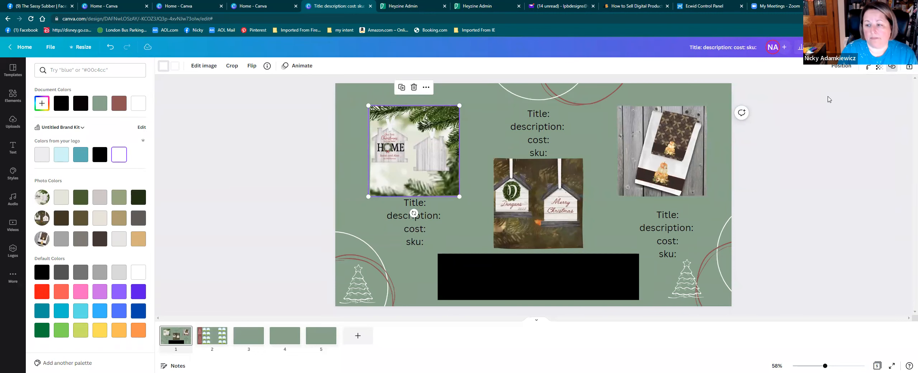
click(837, 132)
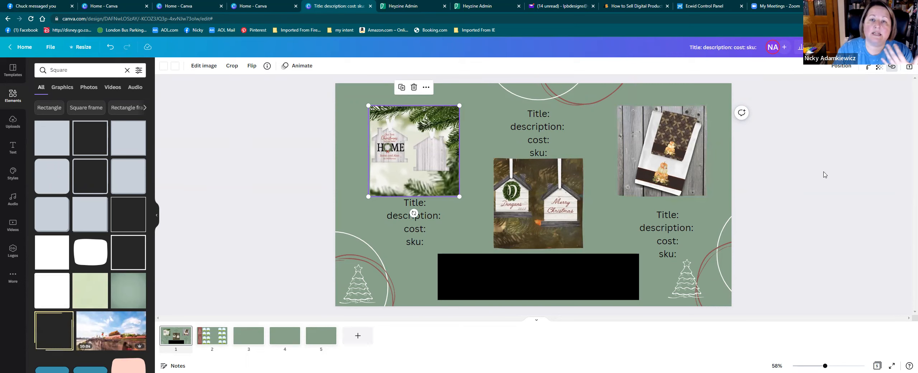
scroll(826, 175, down, 1)
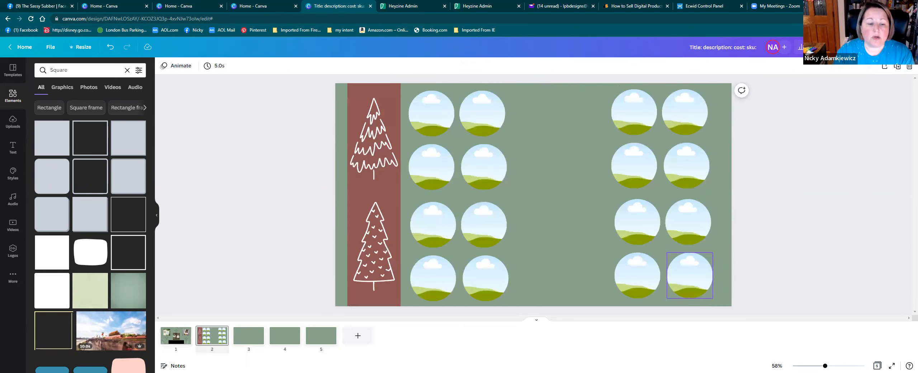
- Return to page 1 and search the elements library for "click me"
click(206, 335)
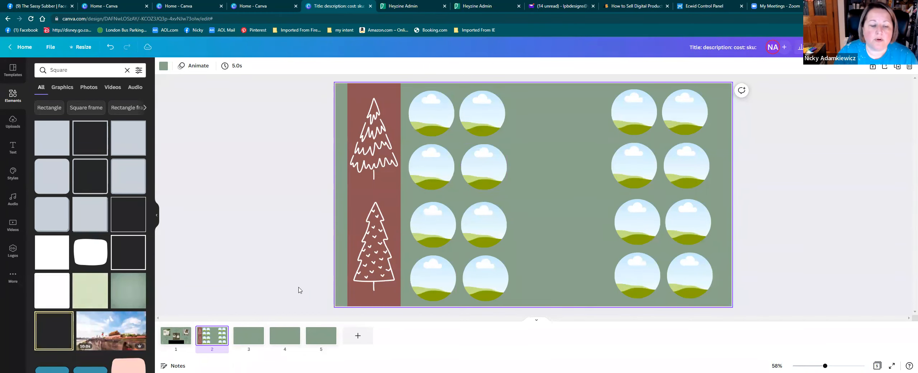
click(176, 335)
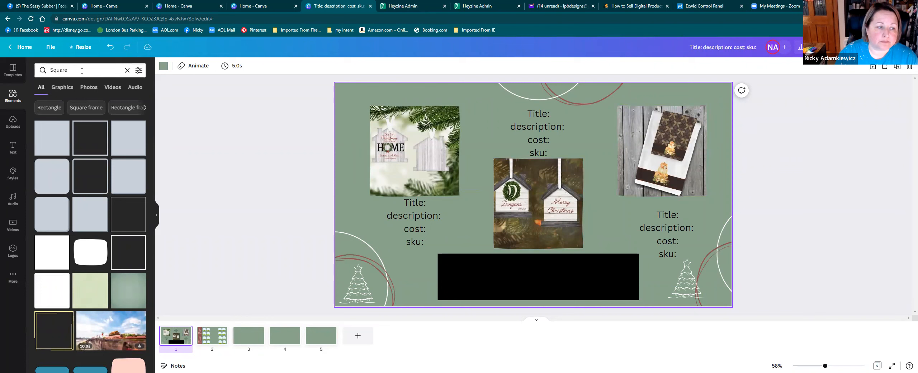
click(55, 72)
text(click me)
key(Return)
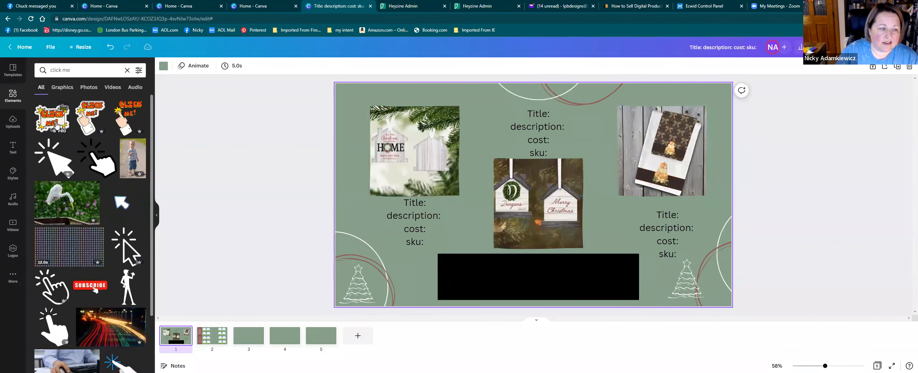
- Try a blue "CLICK HERE" button over the lower part of the house ornament photo and delete it again
scroll(56, 124, down, 8)
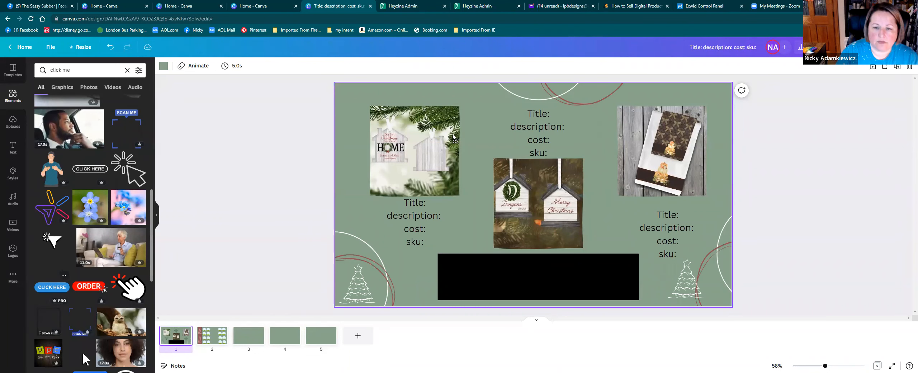
drag(800, 120, 485, 208)
drag(477, 216, 423, 190)
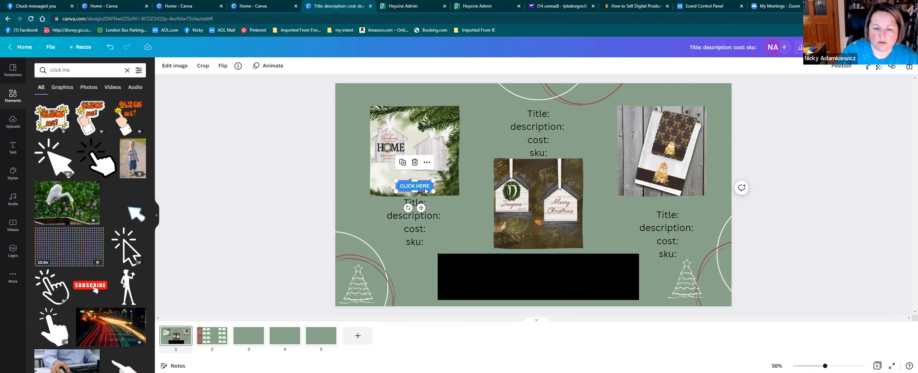
key(Delete)
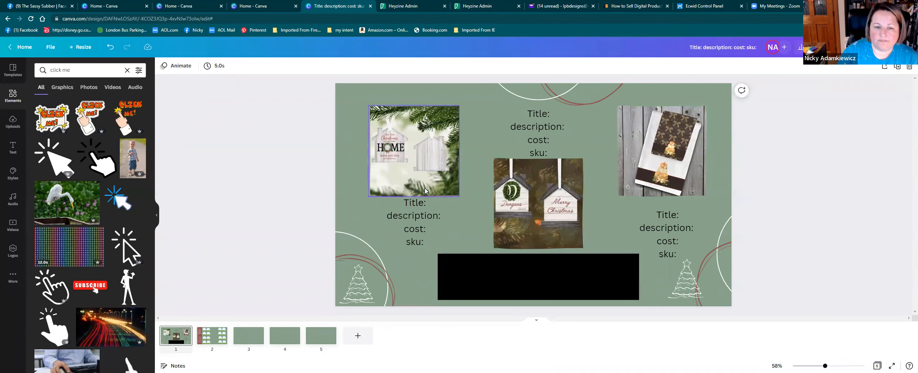
click(484, 109)
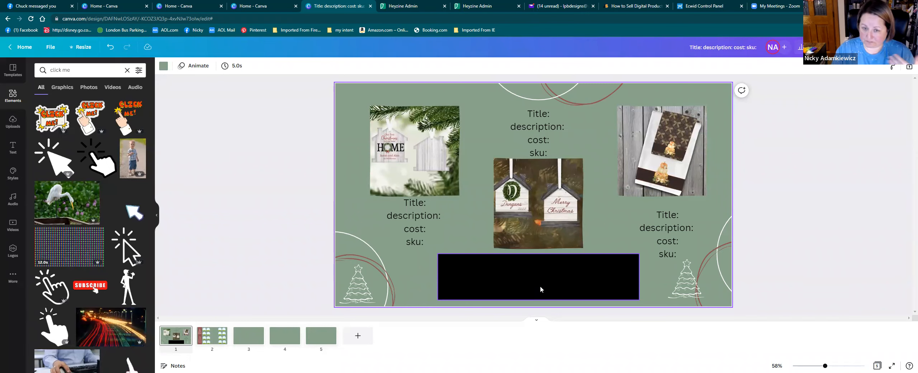
click(440, 128)
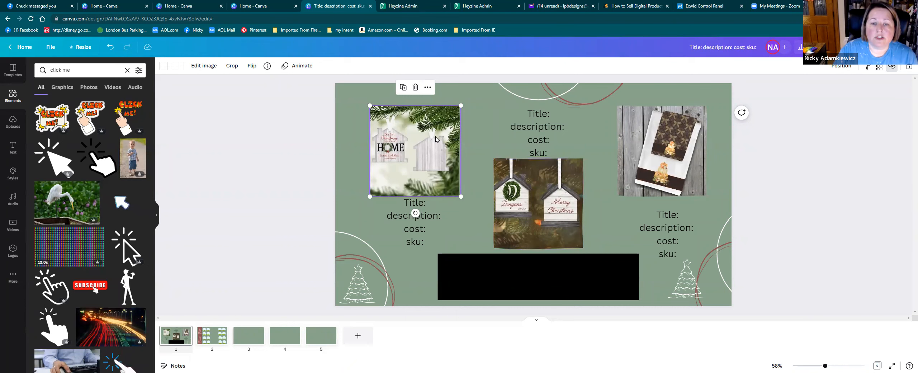
drag(458, 111, 354, 106)
click(355, 147)
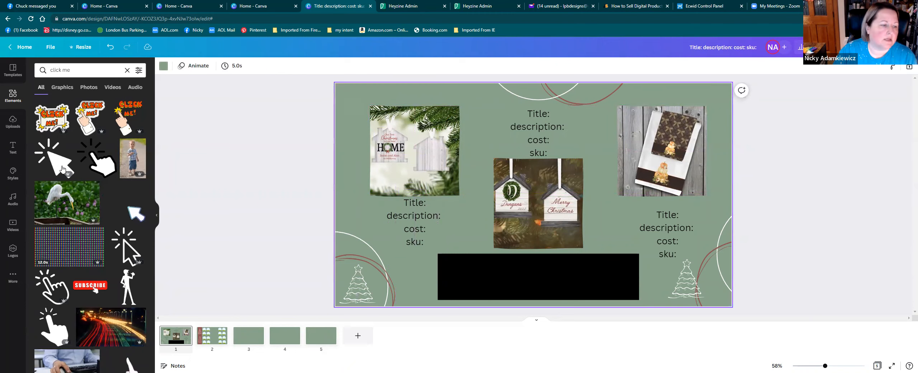
- Try a blue "CLICK HERE" button below the house ornament photo, moving its product text aside, and view the button's link options
scroll(62, 266, down, 3)
scroll(62, 266, down, 5)
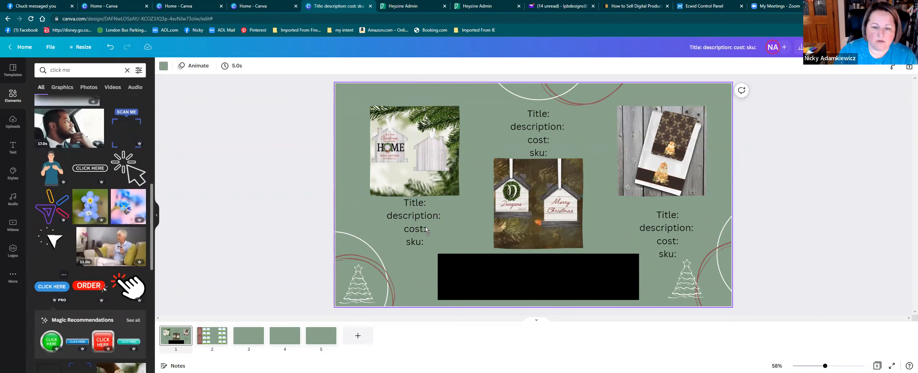
drag(715, 298, 518, 126)
click(451, 215)
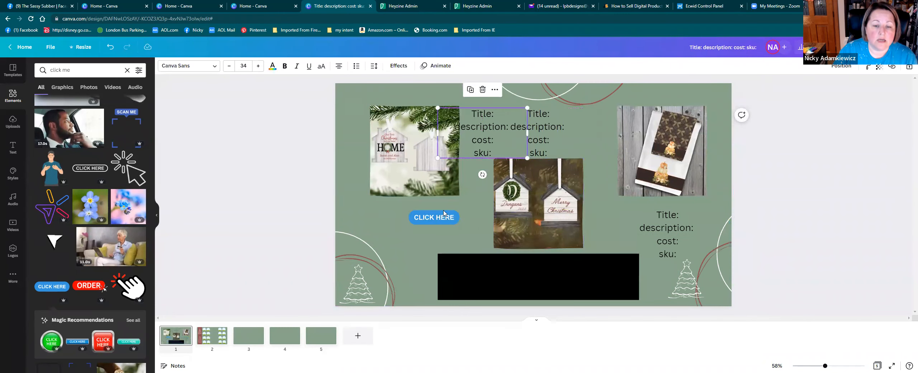
drag(444, 213, 417, 209)
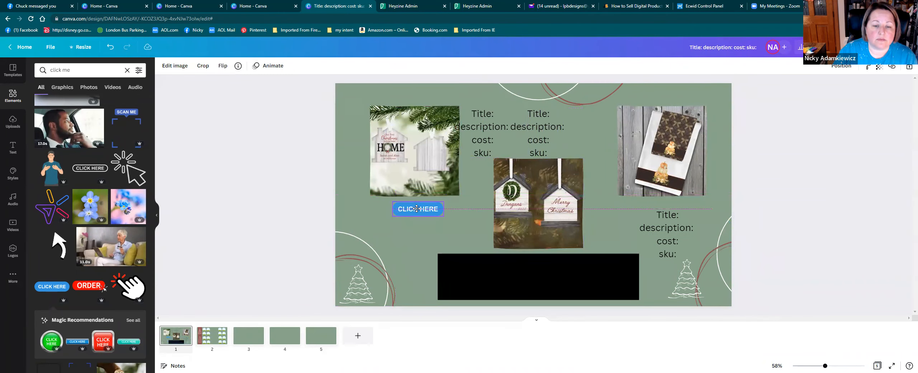
click(892, 67)
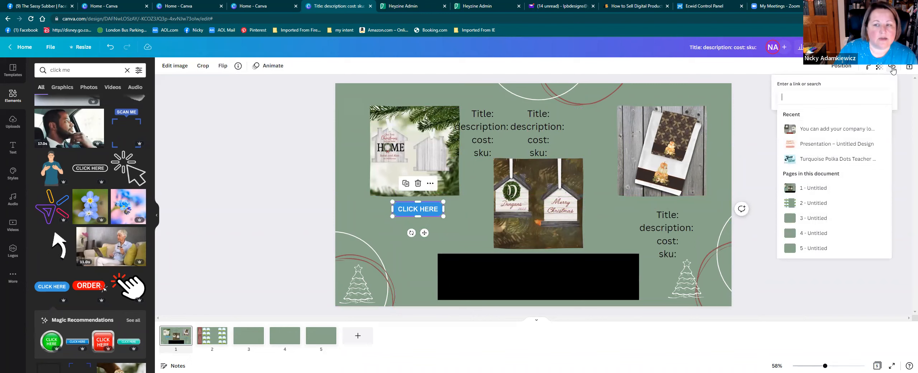
click(893, 71)
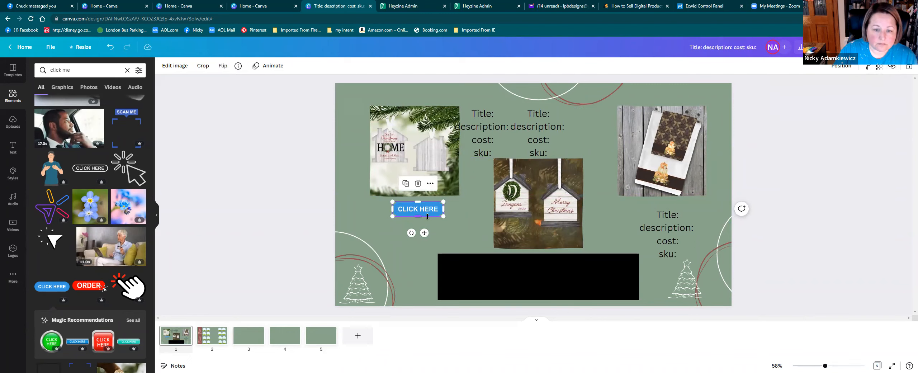
- Delete the "CLICK HERE" button and move the product text back beneath the house ornament photo
key(Delete)
click(446, 156)
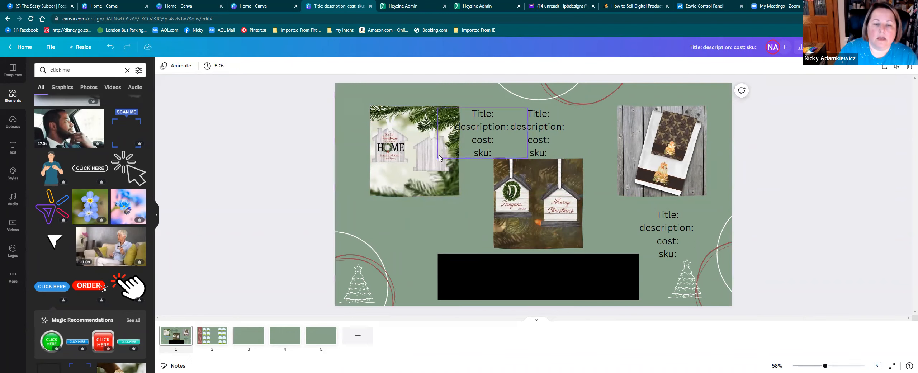
drag(491, 131, 430, 227)
click(420, 154)
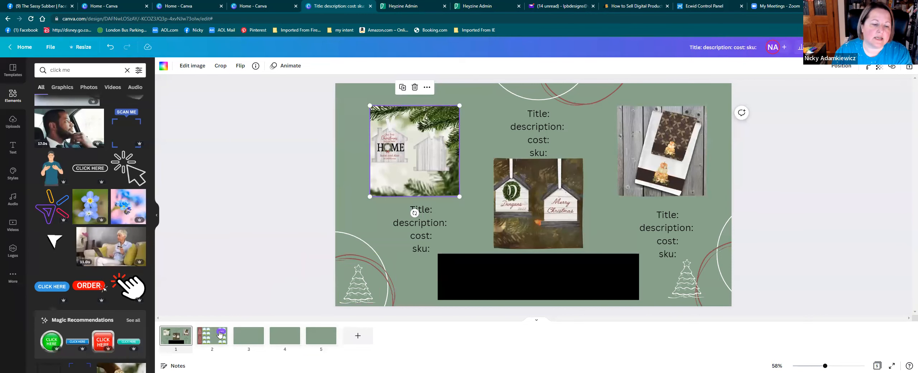
- Change the background color of page 2 to white and return to page 1
click(217, 336)
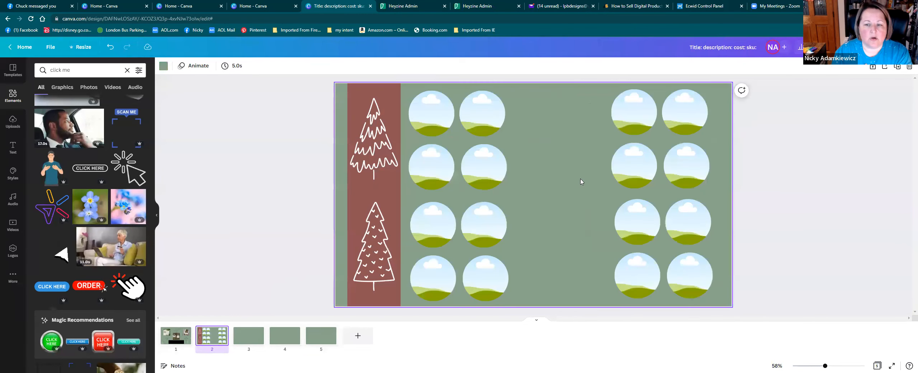
click(164, 66)
click(119, 103)
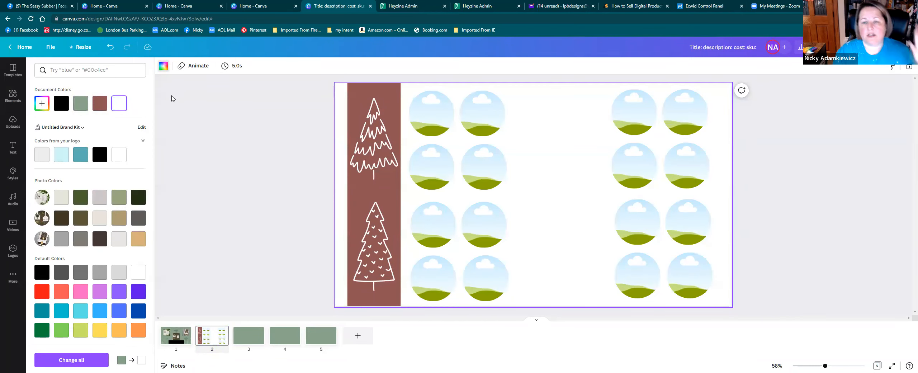
click(186, 337)
click(220, 332)
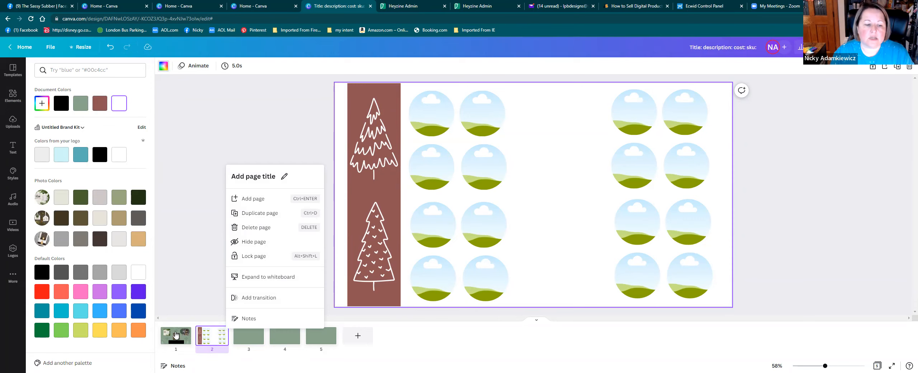
click(178, 335)
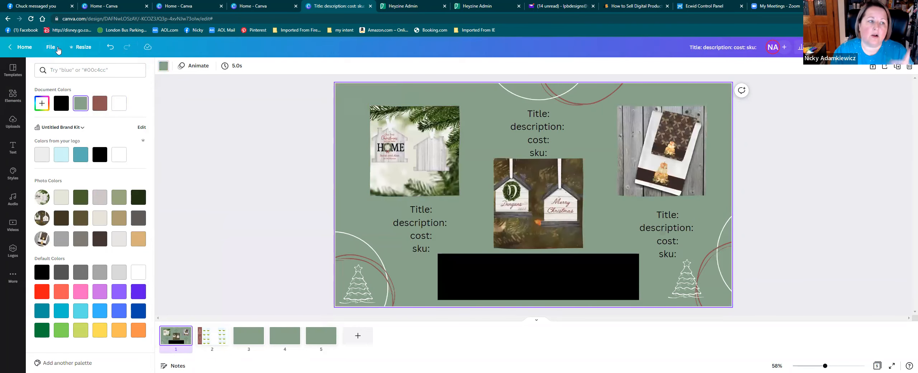
- Leave the catalog design for the home page and search the templates for "brochure"
click(17, 50)
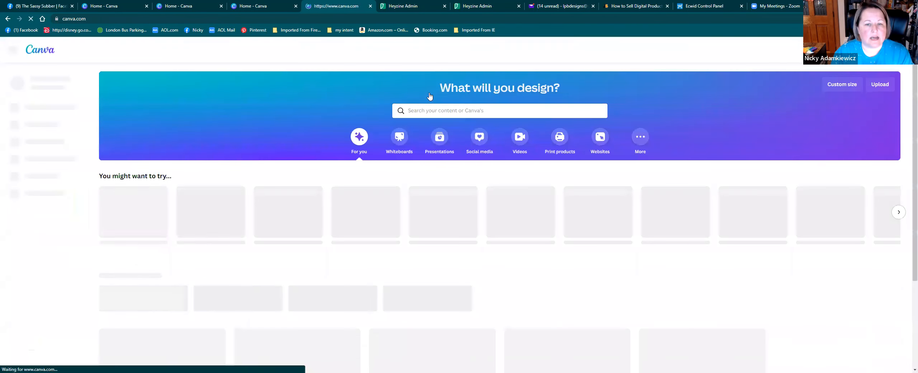
text(roc)
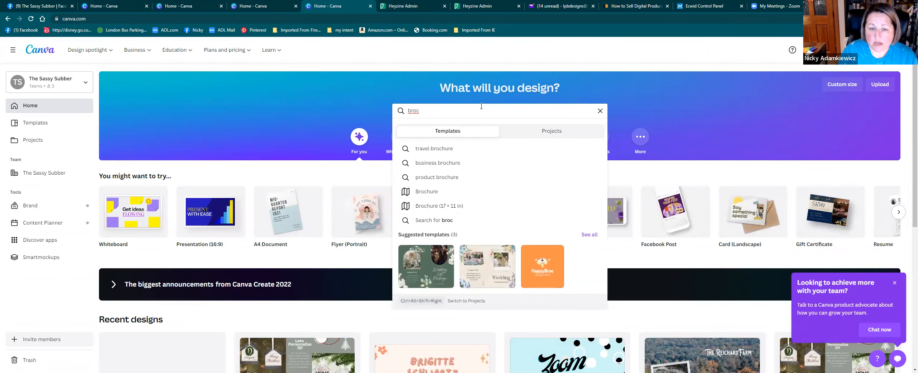
text(h)
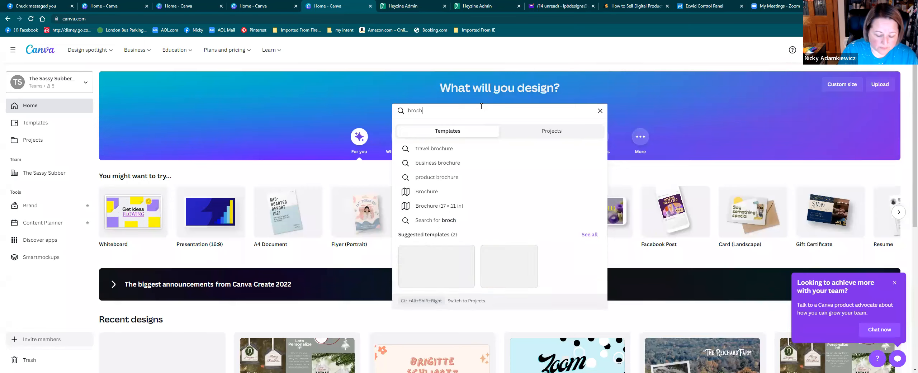
text(ure)
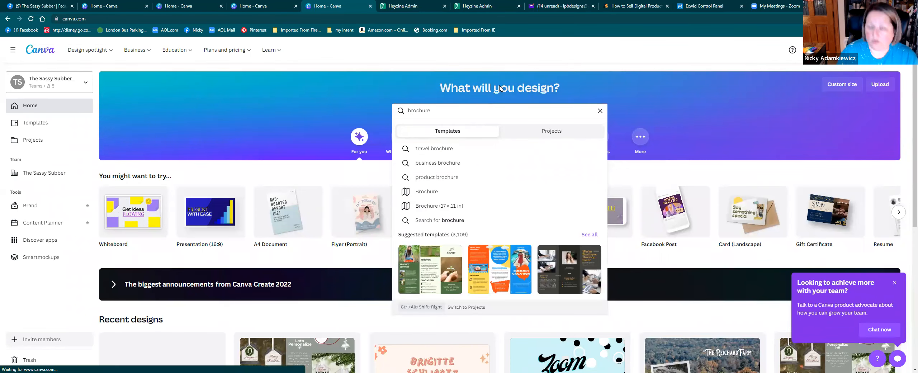
key(Return)
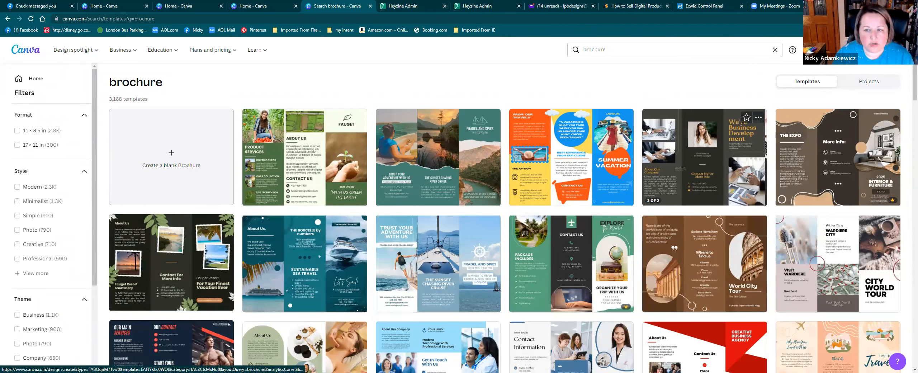
- Refine the template search to "brochure product"
click(583, 49)
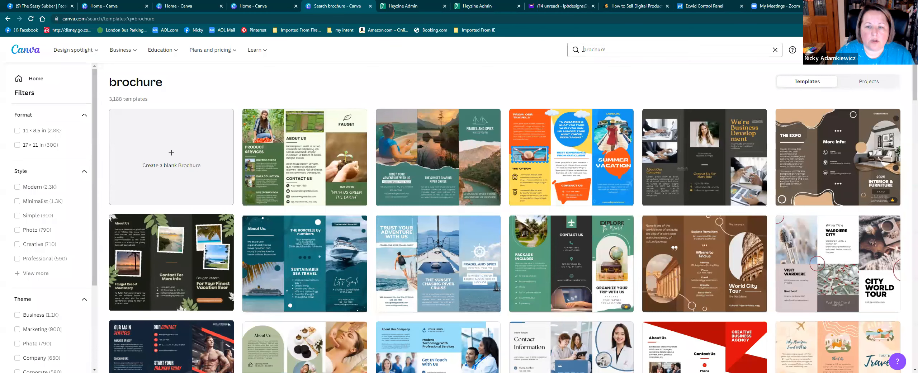
text(prio)
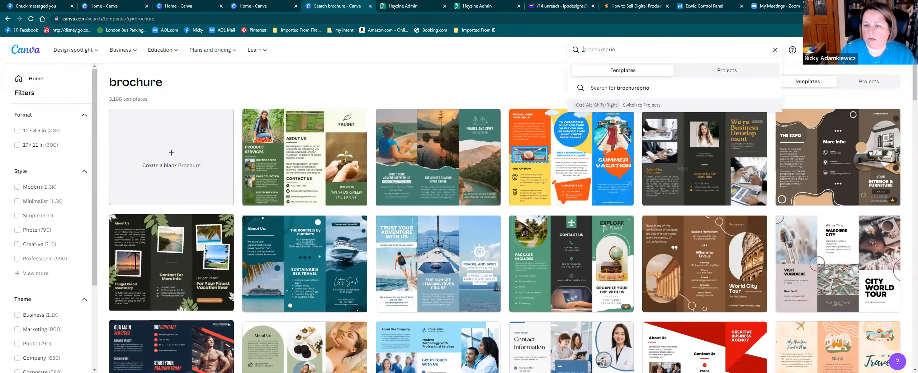
key(BackSpace)
key(BackSpace)
key(BackSpace)
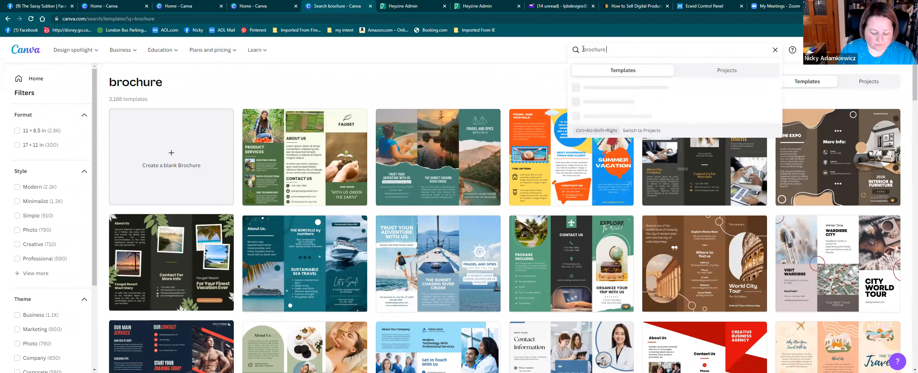
text(product)
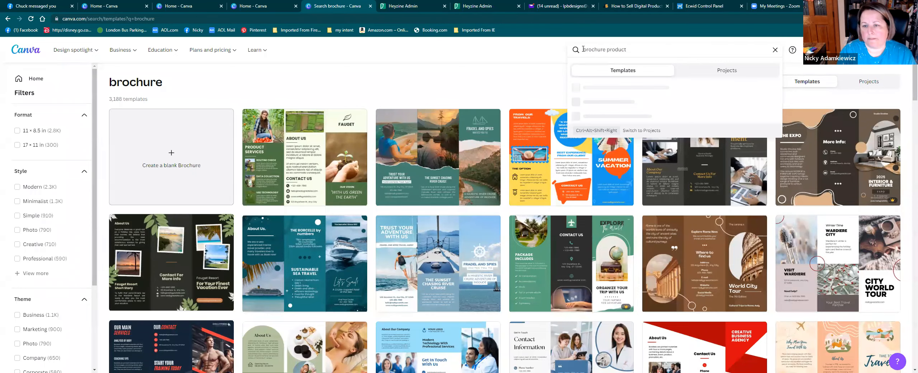
key(Return)
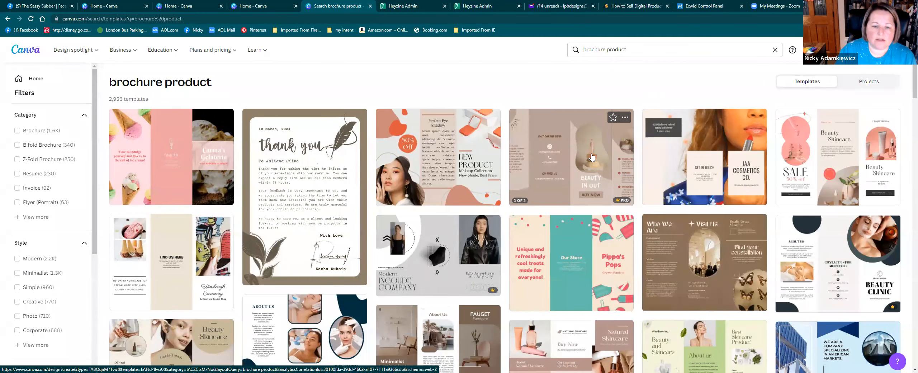
- Browse the brochure results and open the beige beauty skincare product trifold template
scroll(592, 157, down, 5)
scroll(591, 157, down, 2)
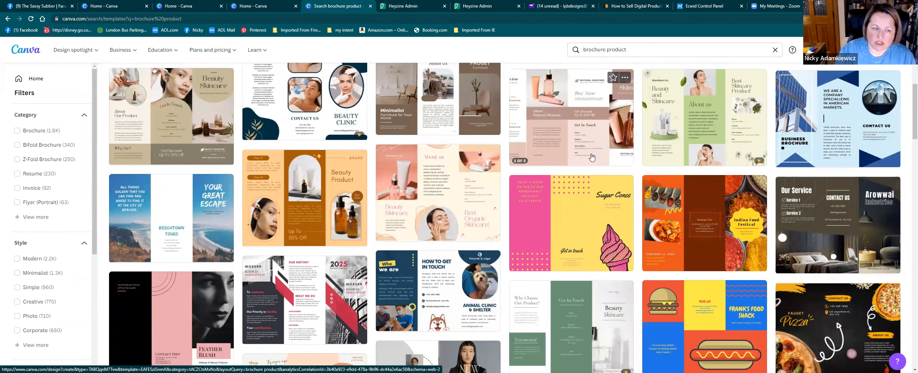
click(173, 121)
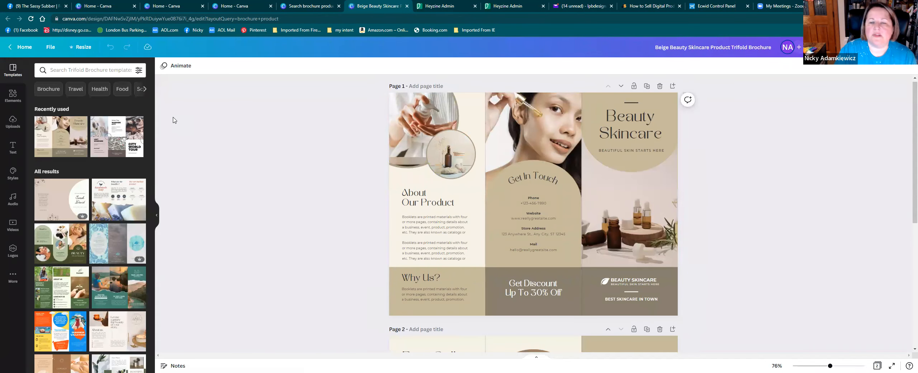
- Try removing the middle panel's portrait photo, beige arch shape and "Get In Touch" heading on page 1, and undo the deletions
click(513, 118)
key(Delete)
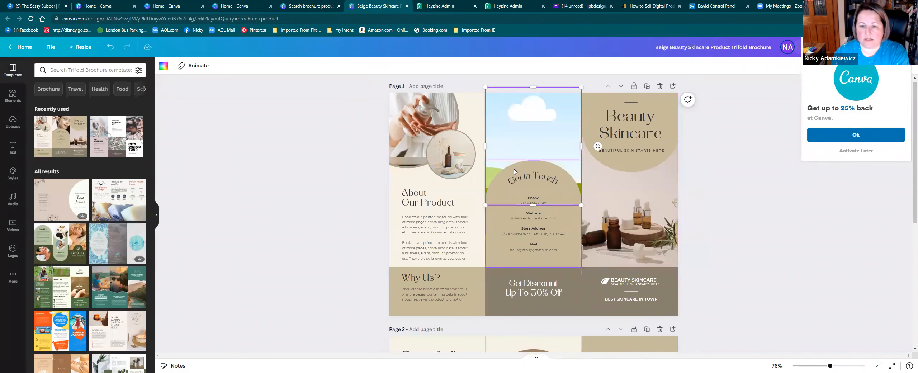
click(515, 176)
key(Delete)
click(514, 197)
key(Delete)
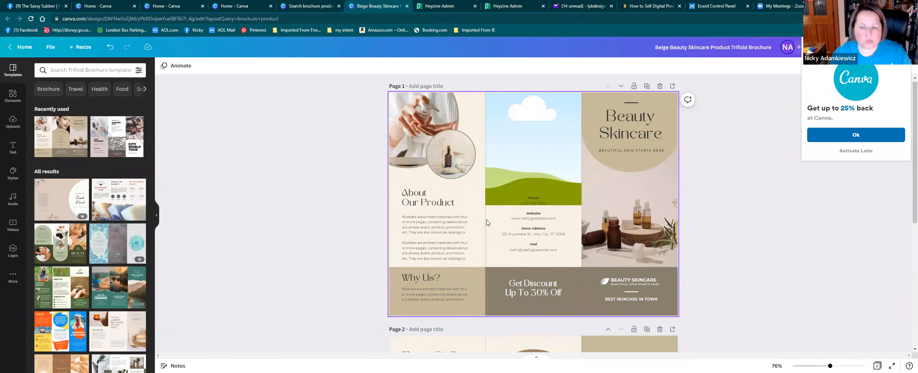
key(ctrl+z)
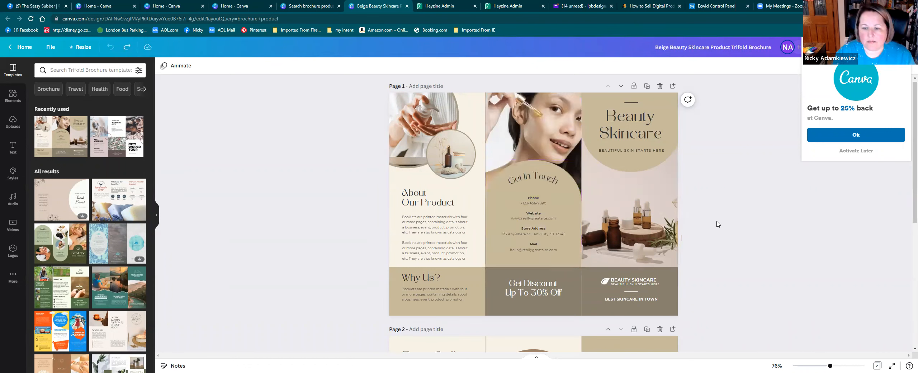
- Inspect the replaceable photos on page 1 and the layout of page 2, and postpone the cashback offer
click(660, 215)
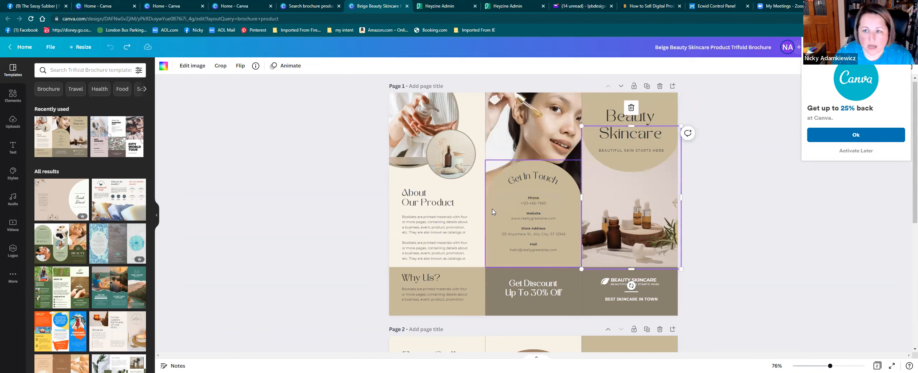
click(408, 118)
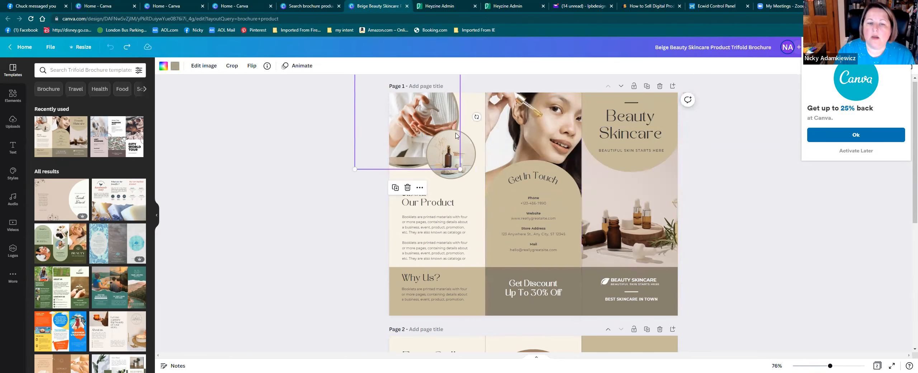
click(467, 159)
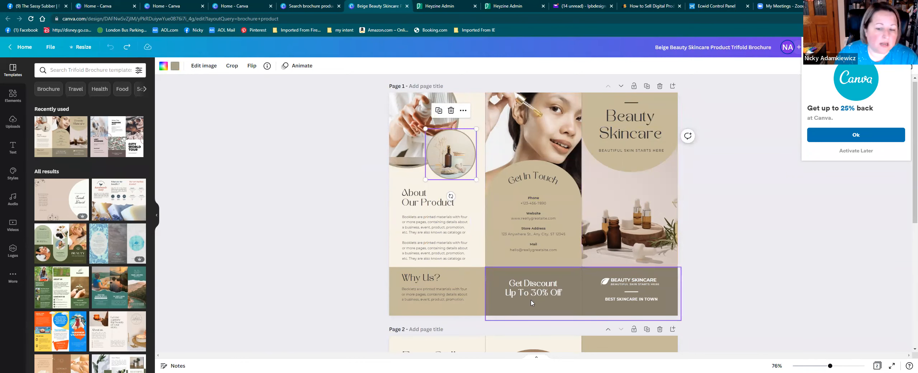
scroll(531, 303, down, 6)
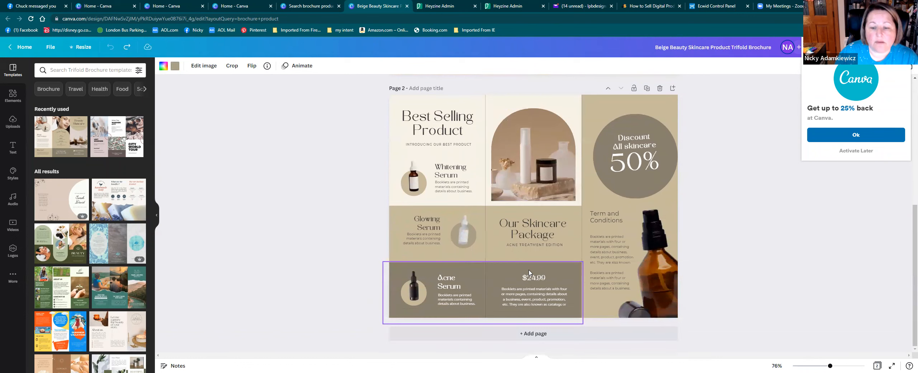
click(863, 151)
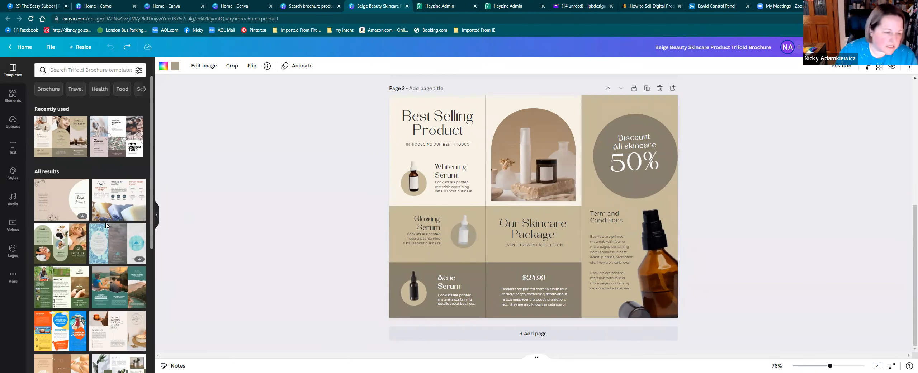
- Try both pages of the Cream Beige Blue Modern Minimalist Product Promotion Brochure on page 2, ending with the Bundle 1–3 layout
click(119, 208)
click(65, 142)
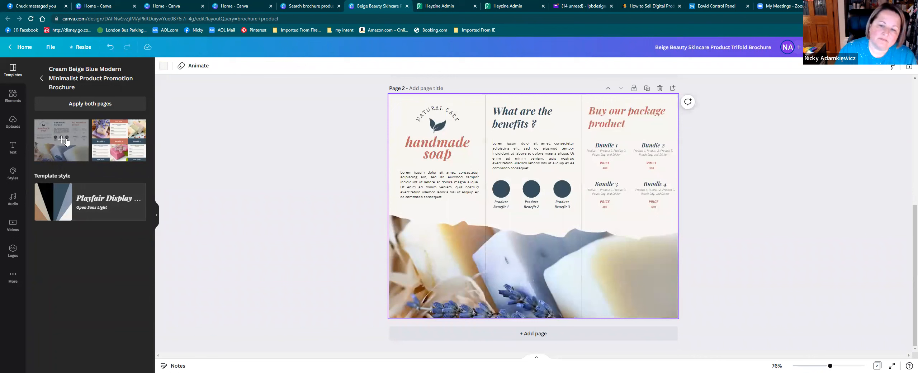
click(107, 150)
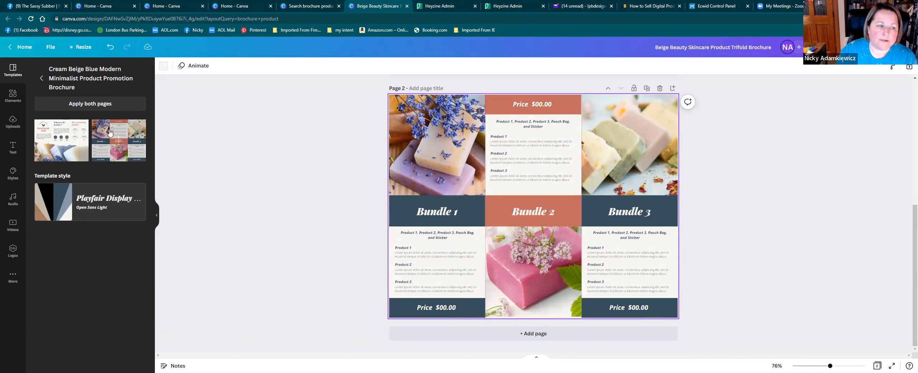
- Return to the full template list and browse further down through the other trifold brochure designs
click(42, 77)
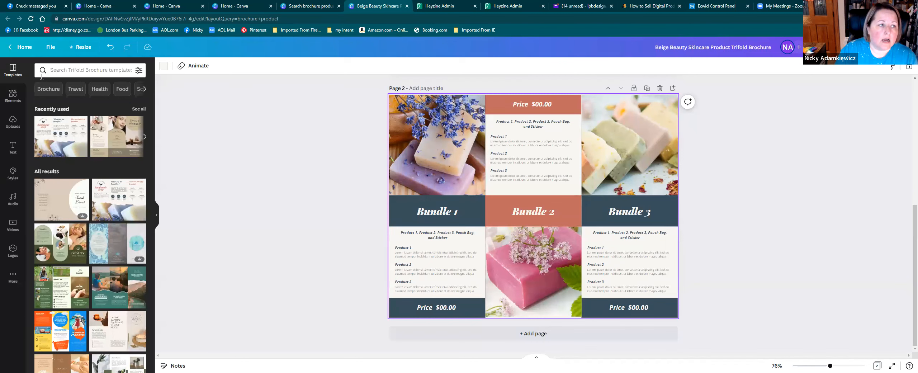
scroll(69, 212, down, 5)
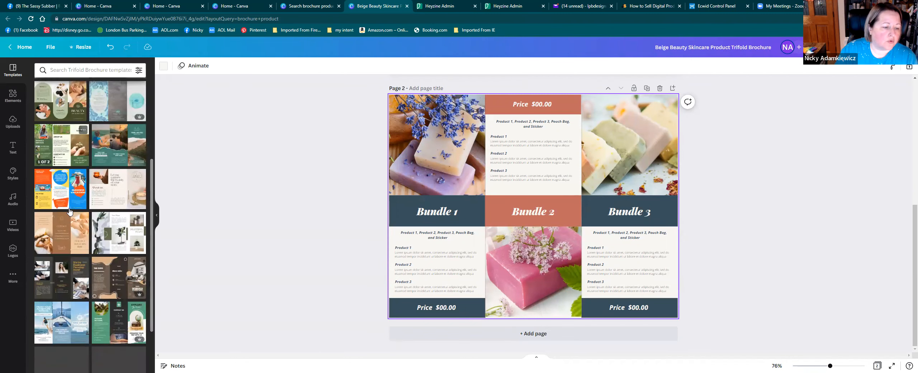
scroll(69, 211, down, 10)
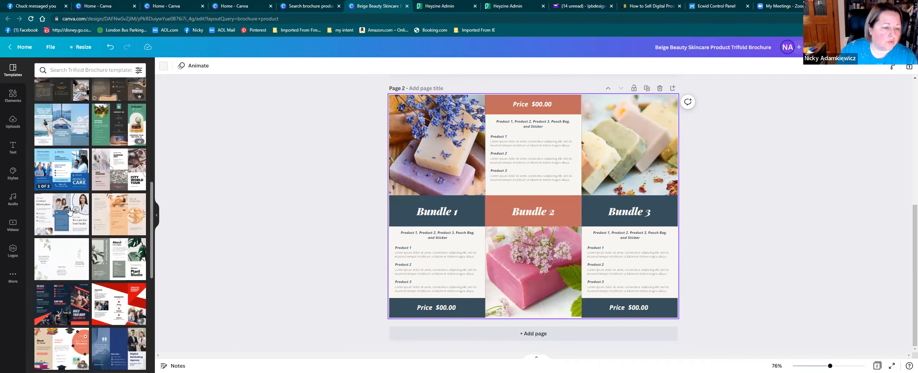
scroll(69, 212, down, 3)
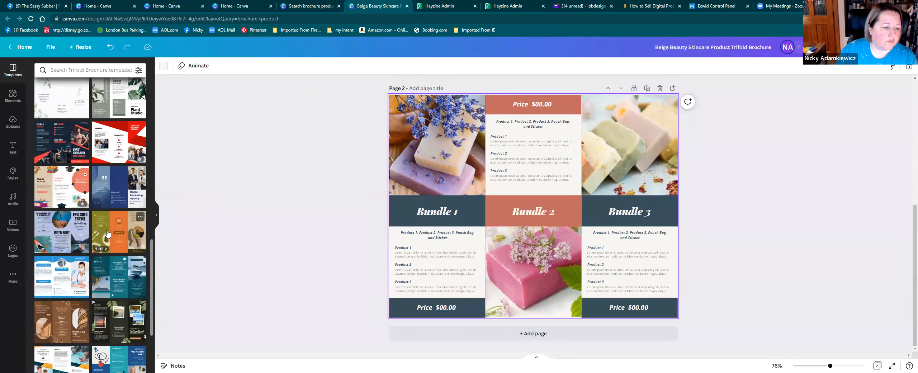
scroll(106, 231, down, 5)
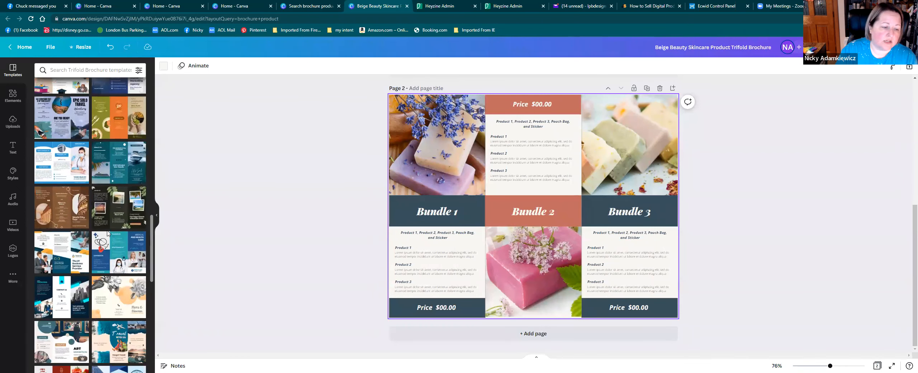
- Leave the brochure for the home page and reopen the green Christmas catalog design from the recent designs
click(24, 46)
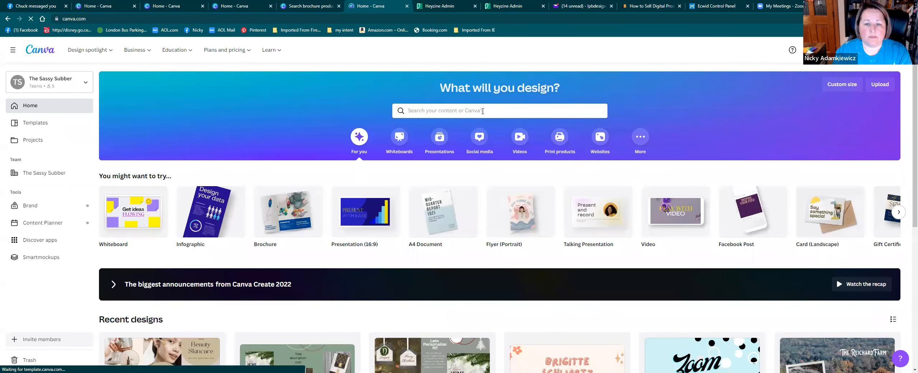
click(483, 111)
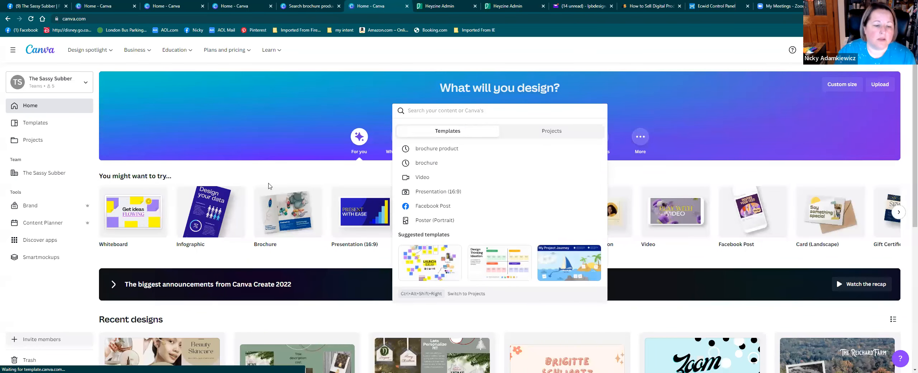
click(269, 187)
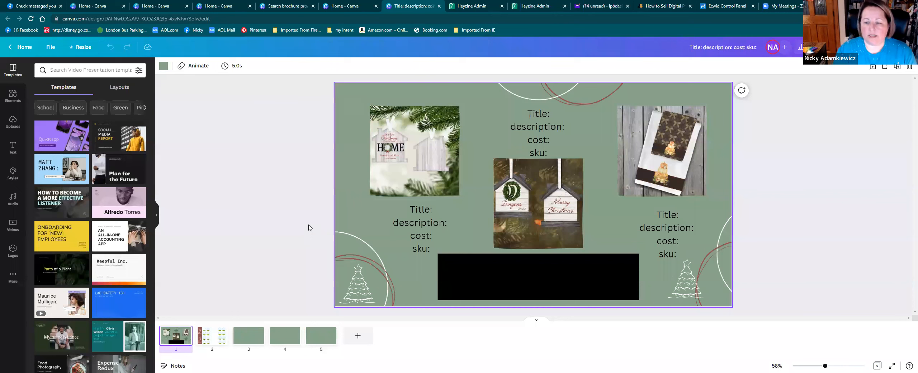
- Enlarge the "Home" ornament photo on page 1 to about 523 × 531 and reposition it near the page's upper-left corner
drag(410, 148, 378, 125)
drag(413, 176, 447, 193)
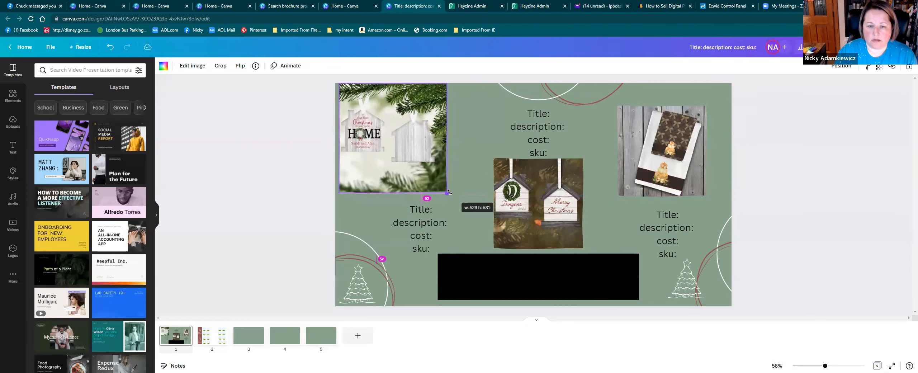
drag(428, 169, 436, 172)
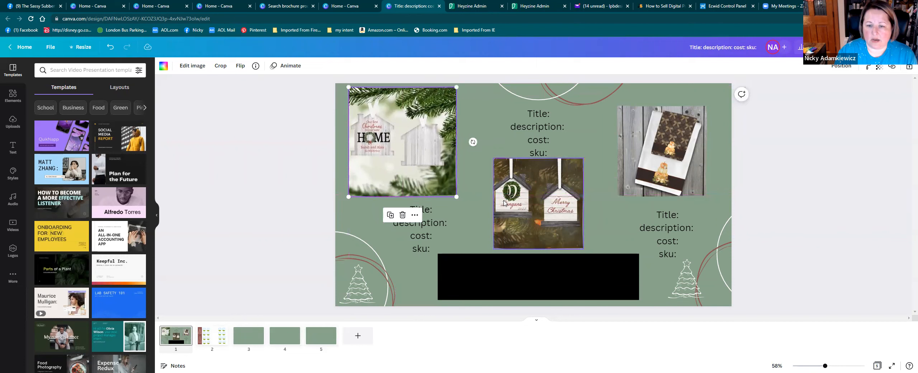
- Enlarge and center the "Merry Christmas" ornament photo, and move its title, description, cost and sku text up above it
click(502, 169)
drag(494, 159, 471, 135)
drag(517, 174, 525, 176)
drag(561, 128, 556, 103)
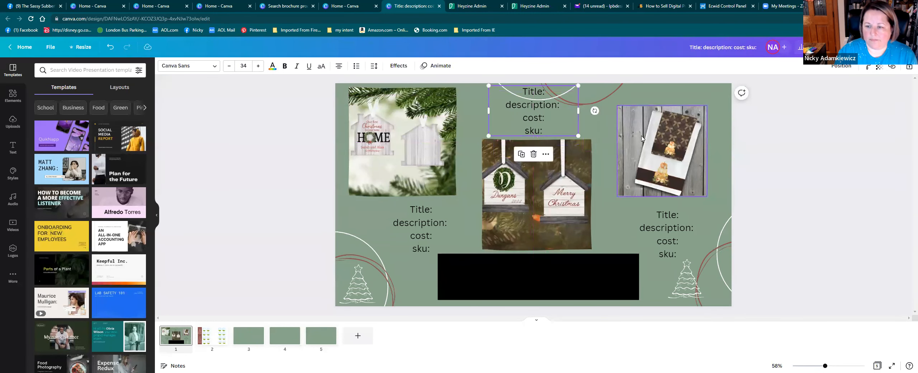
- Enlarge the towel photo on page 1 and move it up above its product text
click(630, 133)
drag(615, 197, 601, 213)
drag(639, 180, 652, 164)
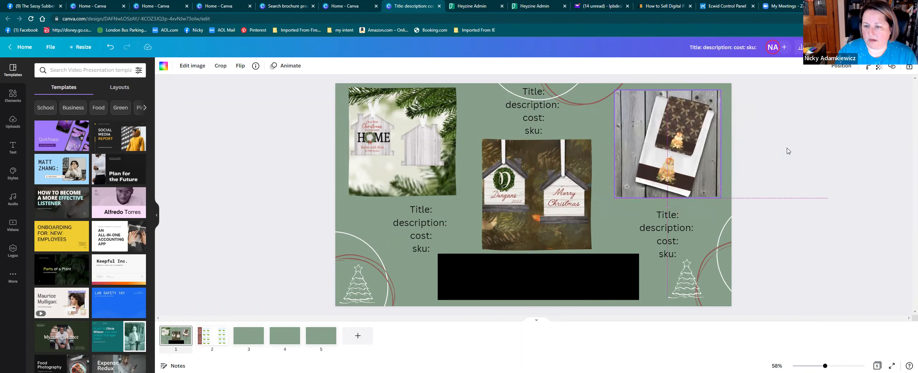
click(787, 148)
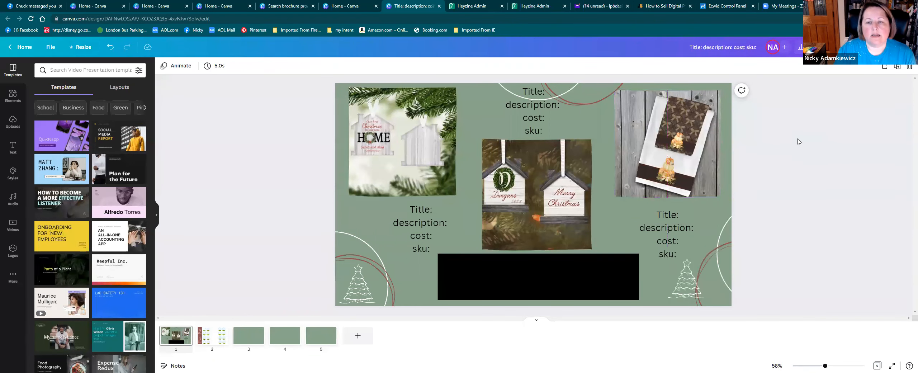
- Review catalog page 2 with the circular frames and blank page 3, and return to page 1
click(220, 337)
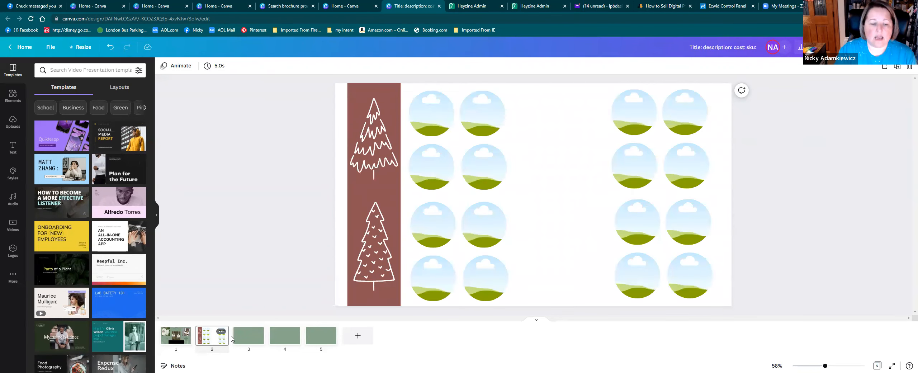
click(249, 335)
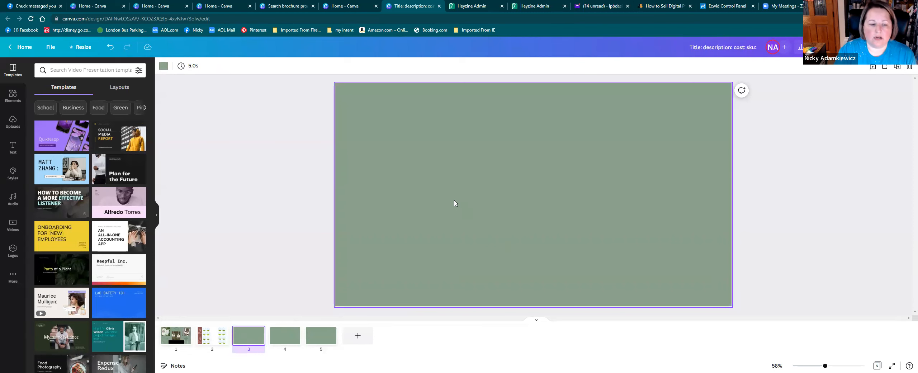
click(178, 339)
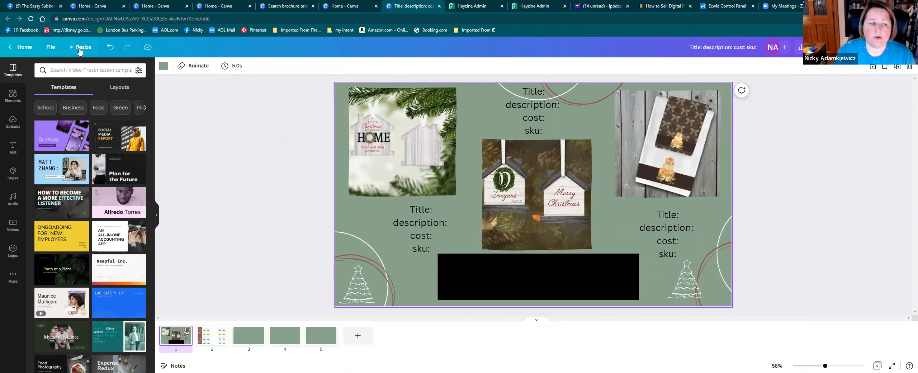
- Leave the catalog for the home page and create a new blank design in Letter format
click(21, 53)
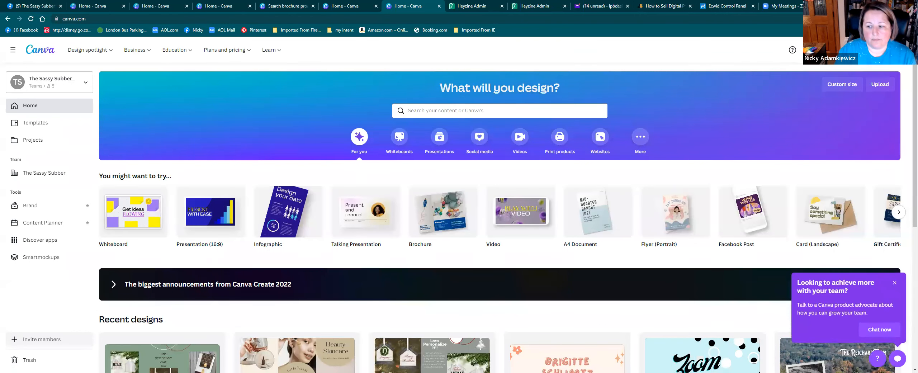
click(842, 84)
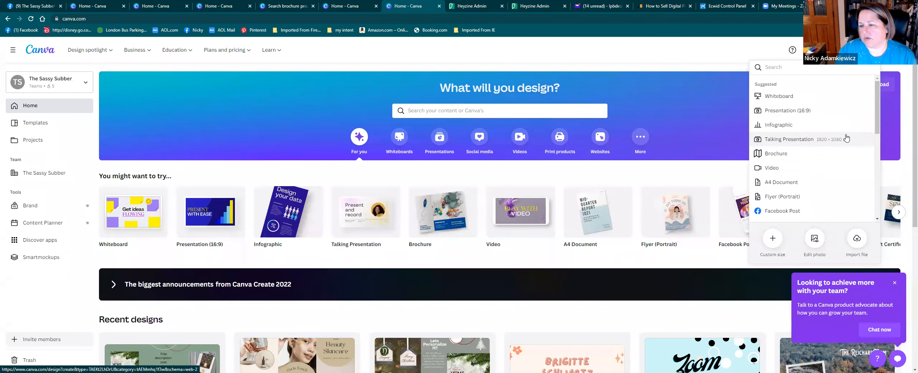
scroll(846, 138, down, 2)
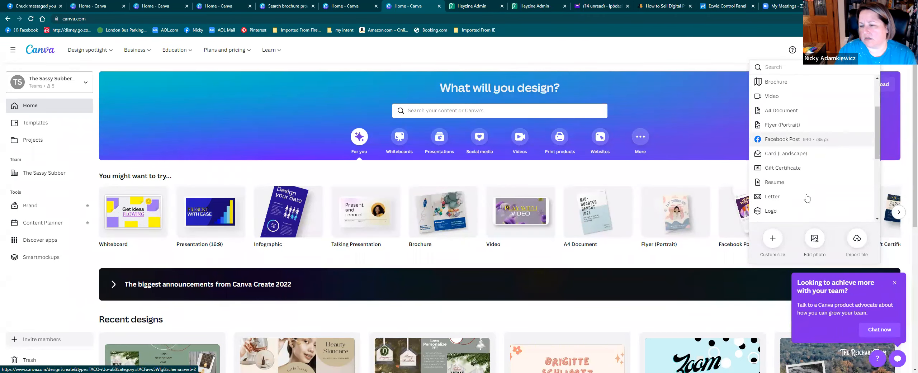
click(807, 198)
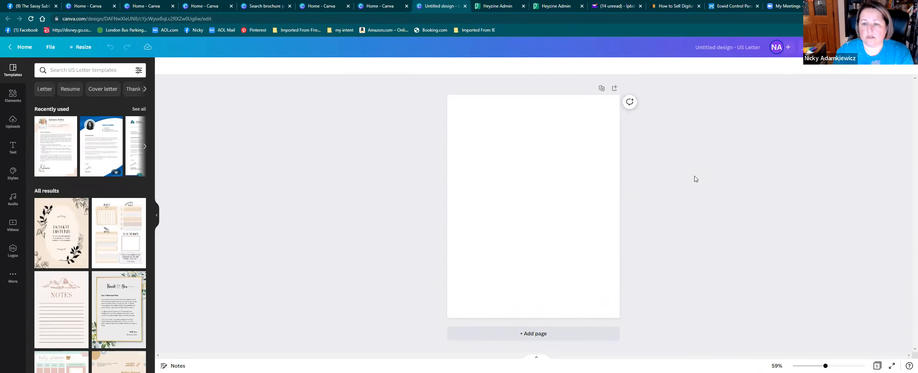
- Add a second blank page to the letter design and return to page 1
click(526, 173)
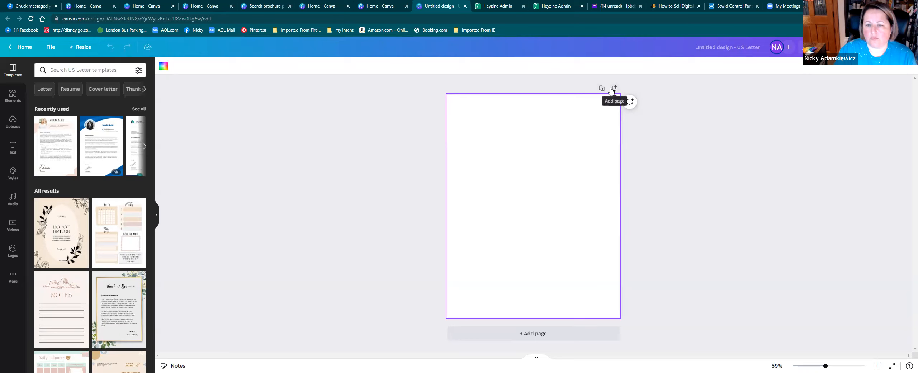
click(520, 333)
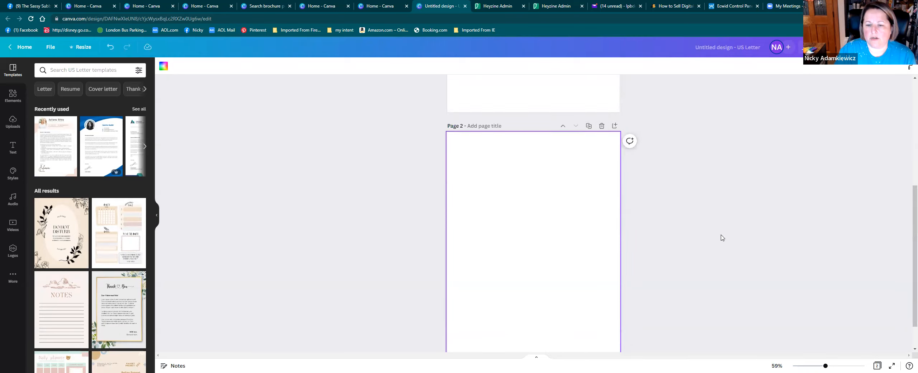
scroll(722, 237, up, 3)
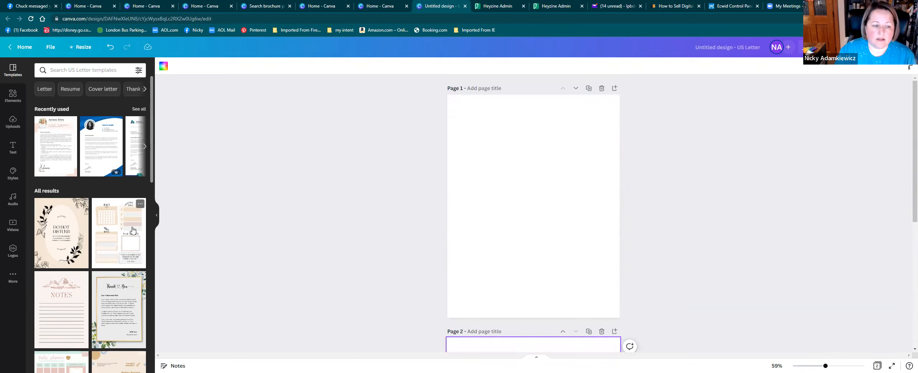
- Search the US Letter templates for "products" and apply the "Shop the Look" template to page 1
click(65, 70)
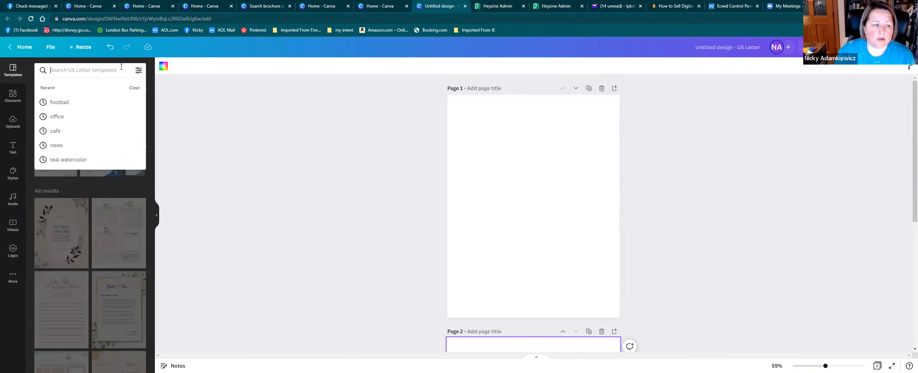
click(14, 69)
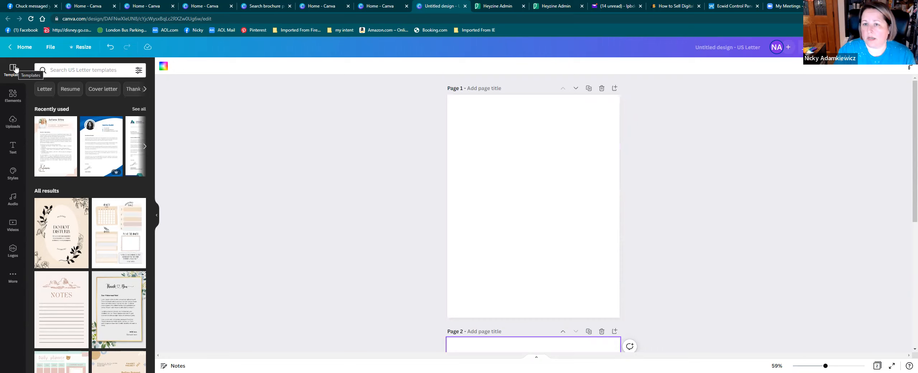
click(66, 70)
text(produ)
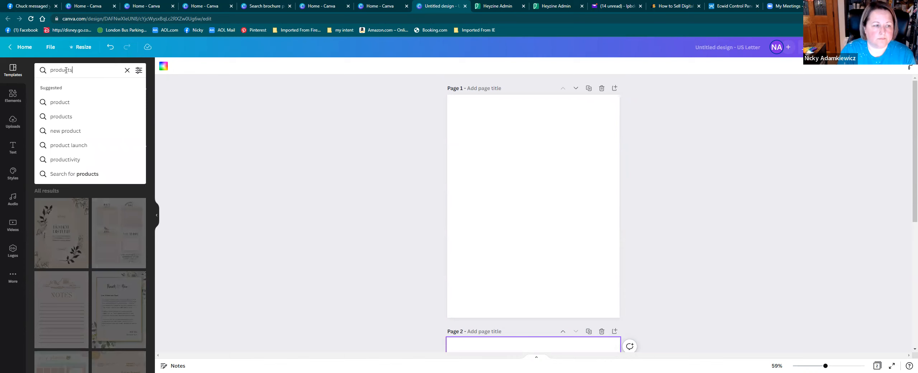
text(cts)
key(Return)
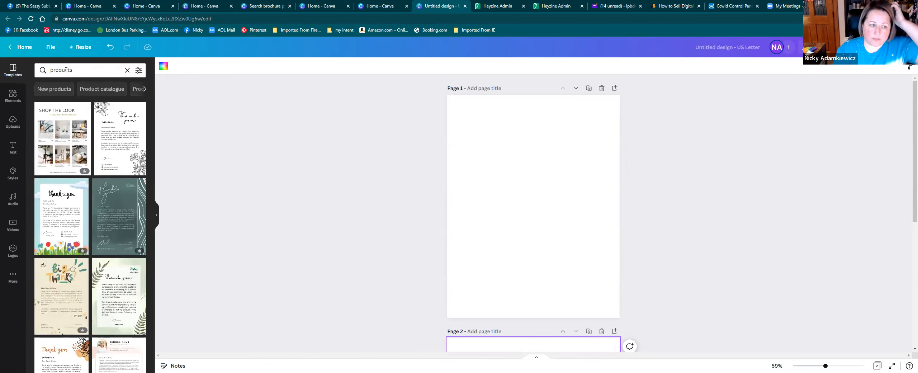
click(87, 123)
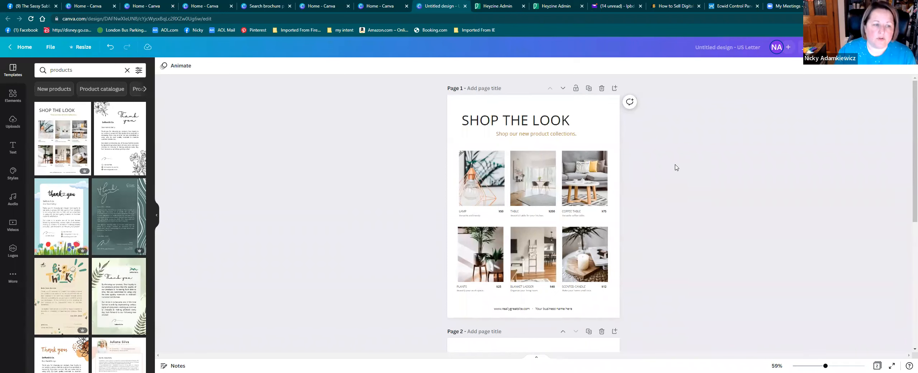
- Check the Product catalogue, Product list and Product features template suggestions, and return to the home page
click(100, 90)
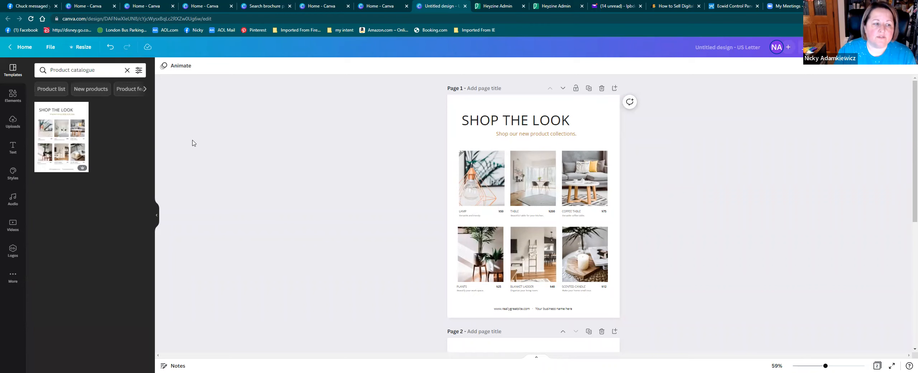
click(57, 89)
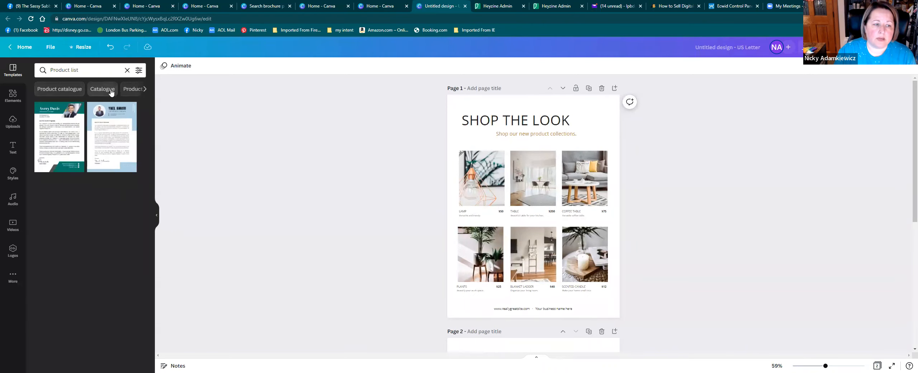
click(130, 91)
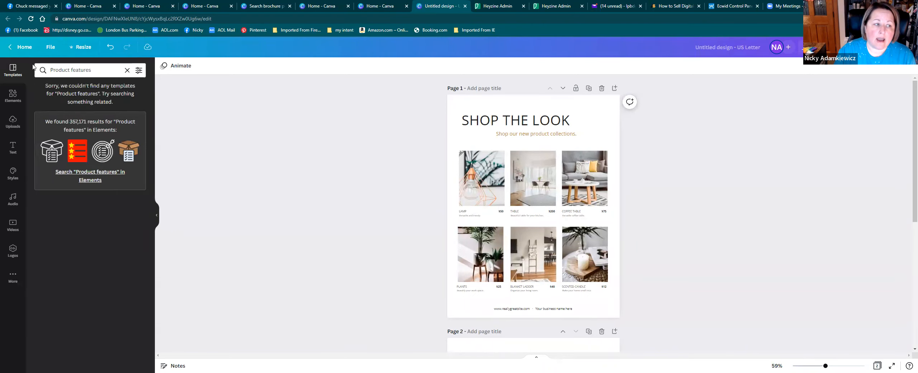
click(26, 48)
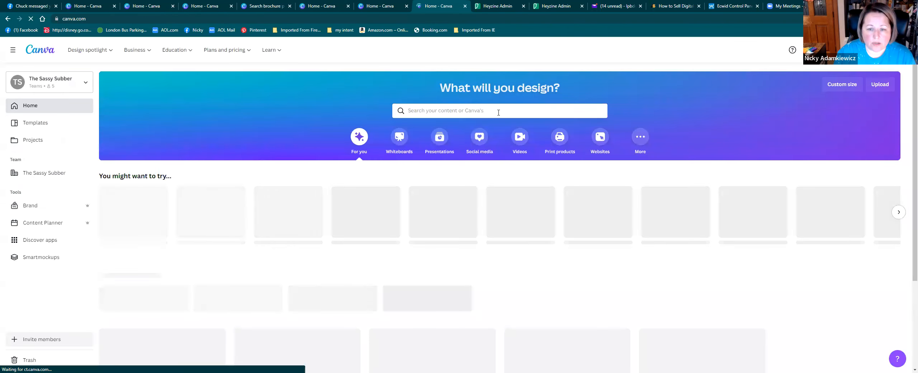
click(499, 112)
text(pr)
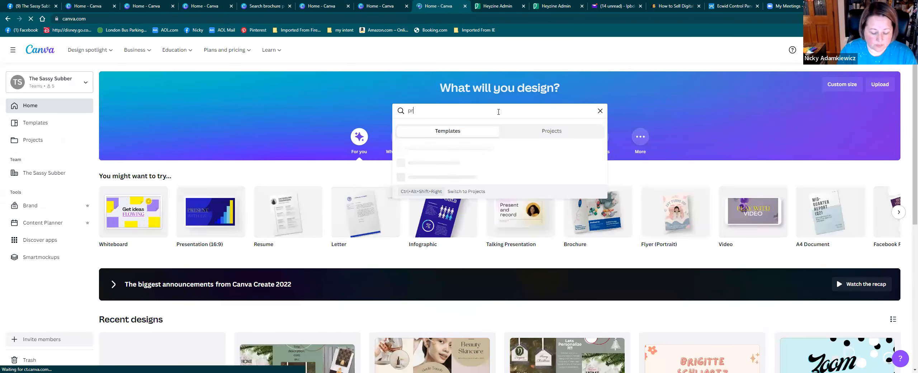
text(oduct cata)
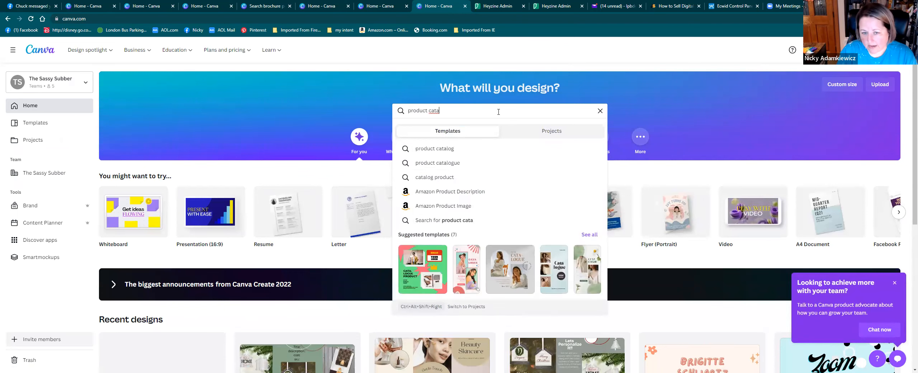
key(BackSpace)
key(BackSpace)
key(BackSpace)
key(BackSpace)
key(BackSpace)
key(BackSpace)
key(BackSpace)
key(BackSpace)
key(BackSpace)
key(BackSpace)
key(BackSpace)
key(BackSpace)
- Search the templates for "flyer" and browse the available designs
text(flyer)
key(Return)
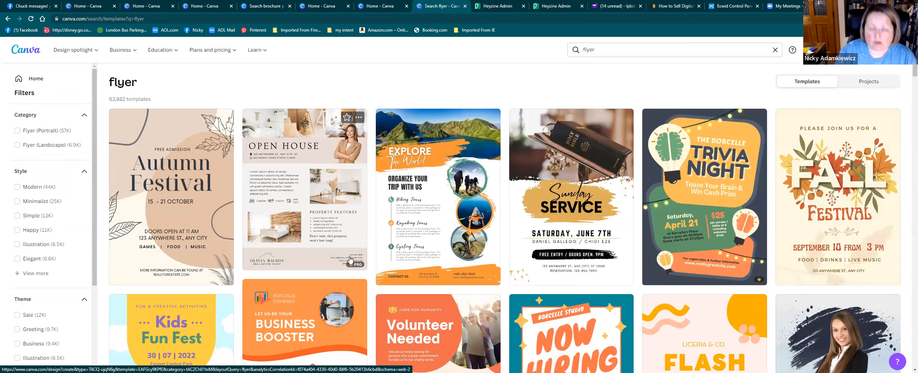
scroll(351, 259, down, 3)
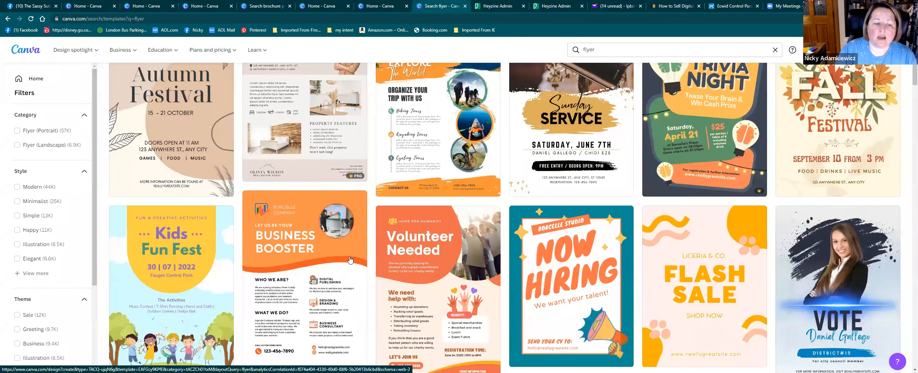
scroll(350, 259, down, 3)
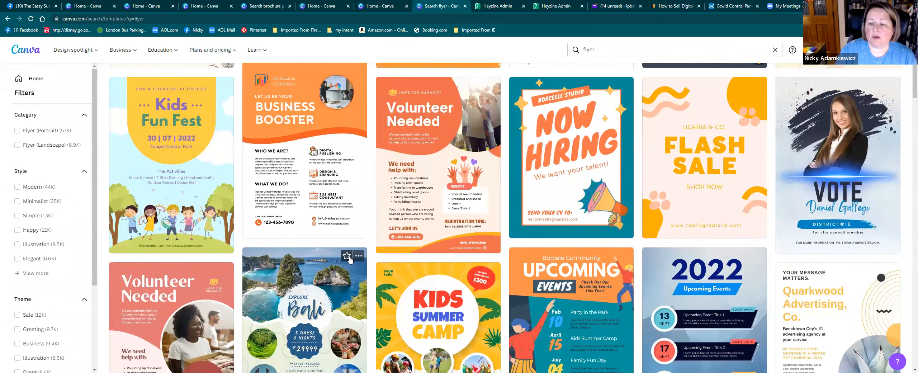
scroll(351, 259, down, 3)
scroll(350, 259, up, 10)
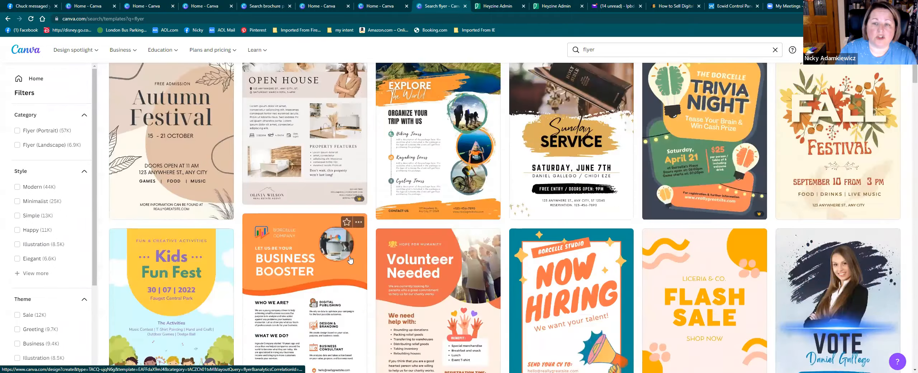
- Search the templates for "brochure" and open the green minimalist beauty spa and massage trifold design
click(613, 49)
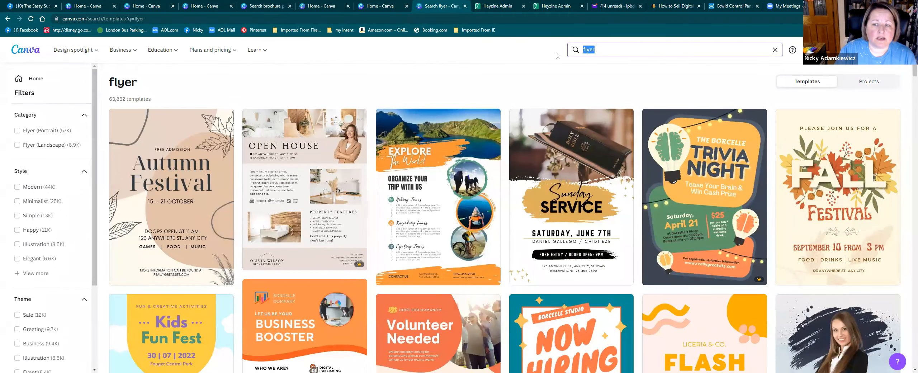
key(BackSpace)
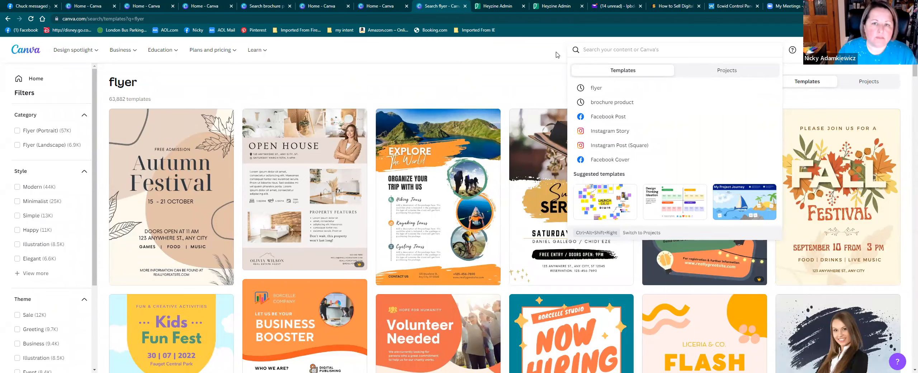
text(bro)
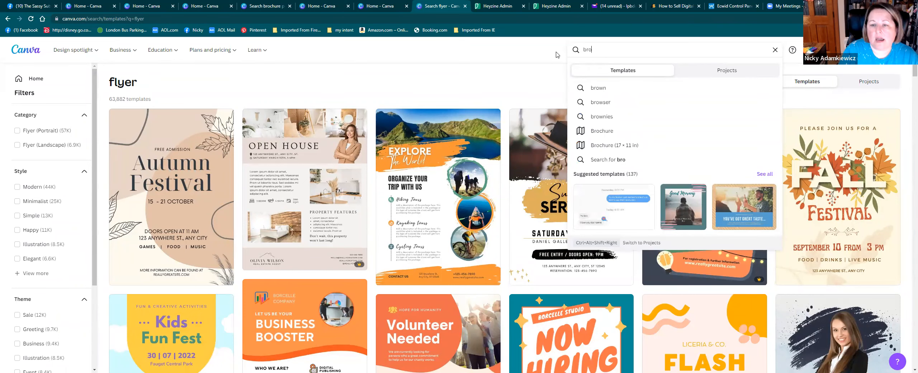
text(c)
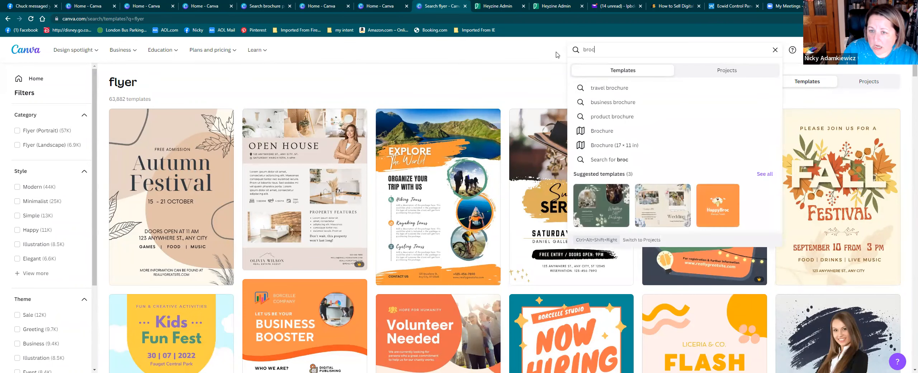
text(hur)
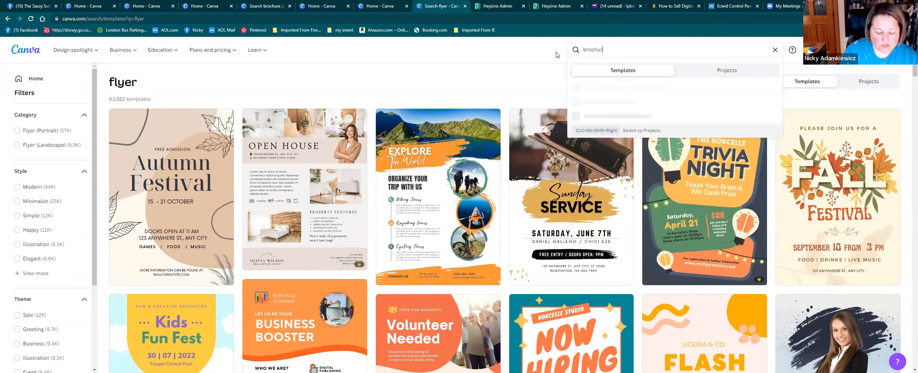
text(e)
key(Return)
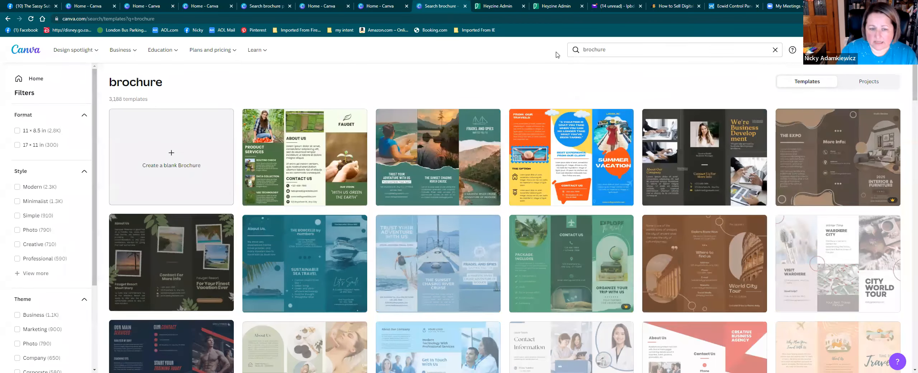
scroll(545, 169, down, 3)
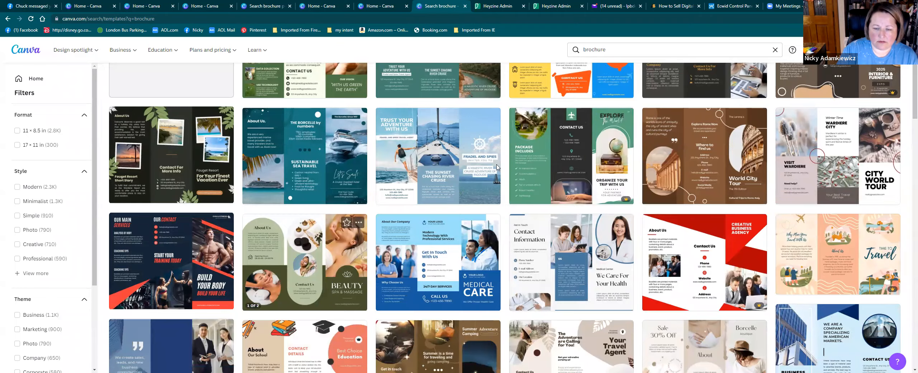
click(545, 169)
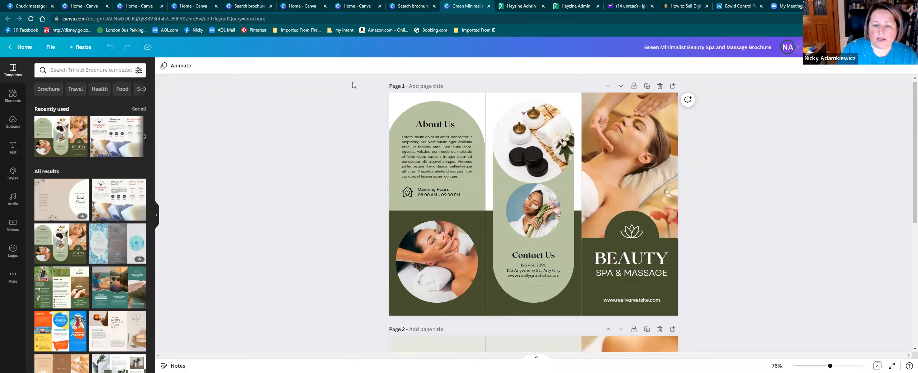
- Copy all elements of page 1 and paste them onto a new page at the end of the brochure
drag(352, 85, 749, 321)
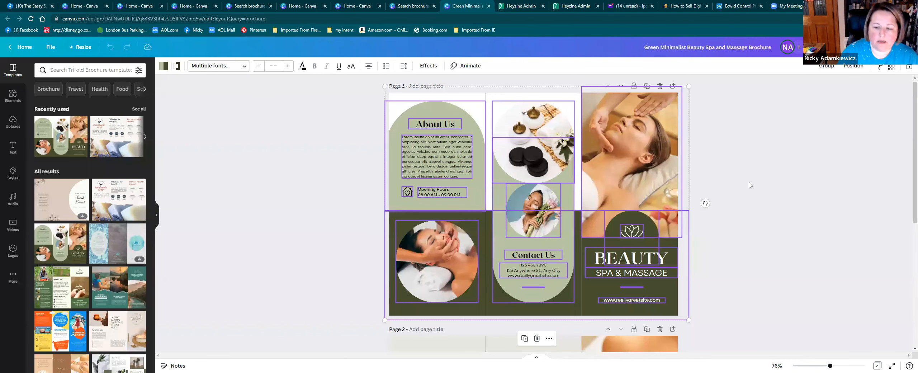
scroll(751, 186, down, 5)
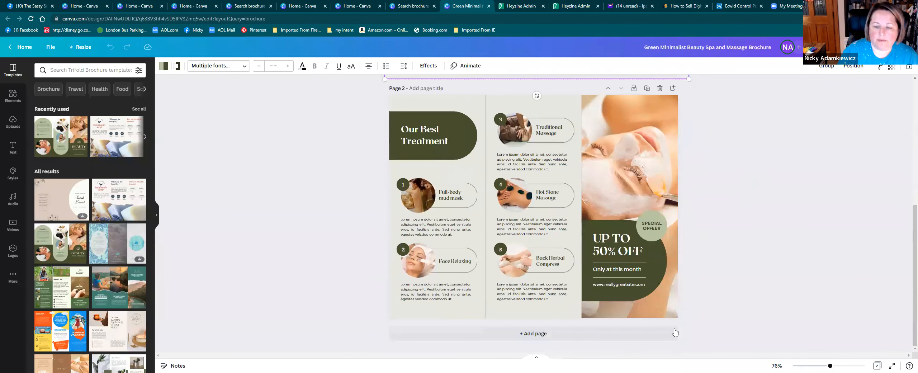
click(674, 333)
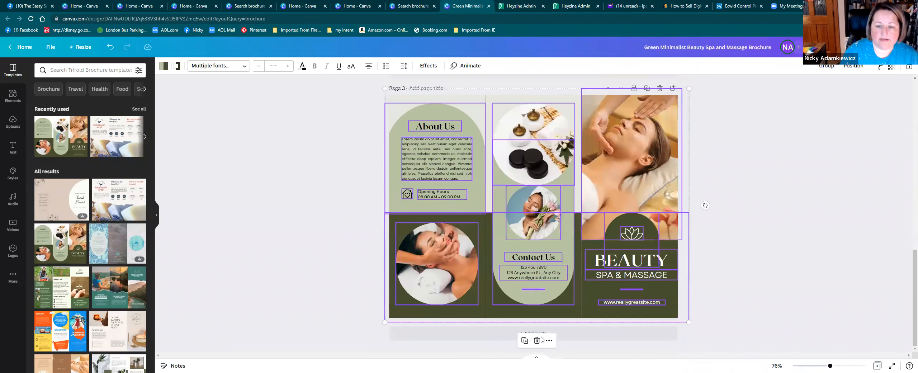
drag(306, 93, 316, 149)
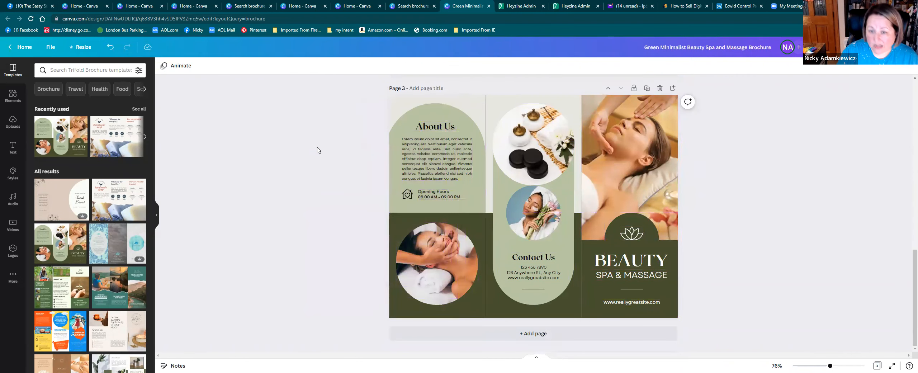
- Copy page 3's About Us arch, stones photo, contact texts, divider line, massage photo and lotus icon onto a new page 4
click(457, 113)
shift+click(531, 143)
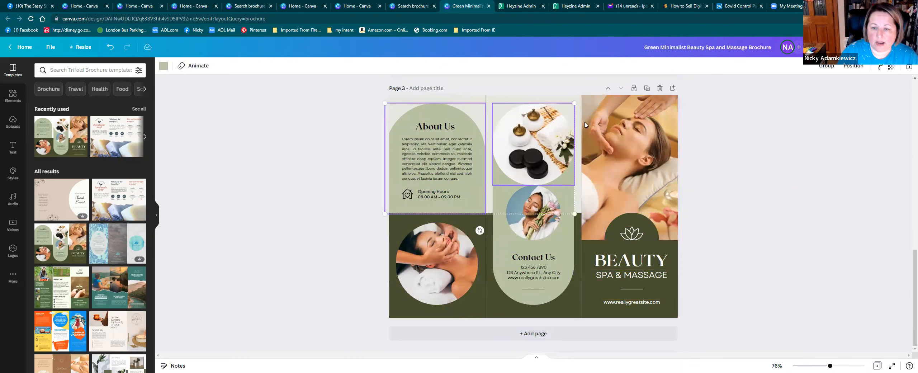
shift+click(532, 263)
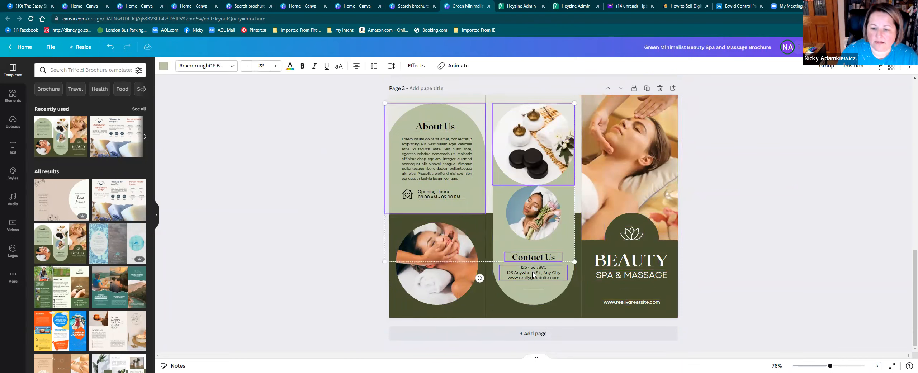
shift+click(533, 291)
shift+click(635, 197)
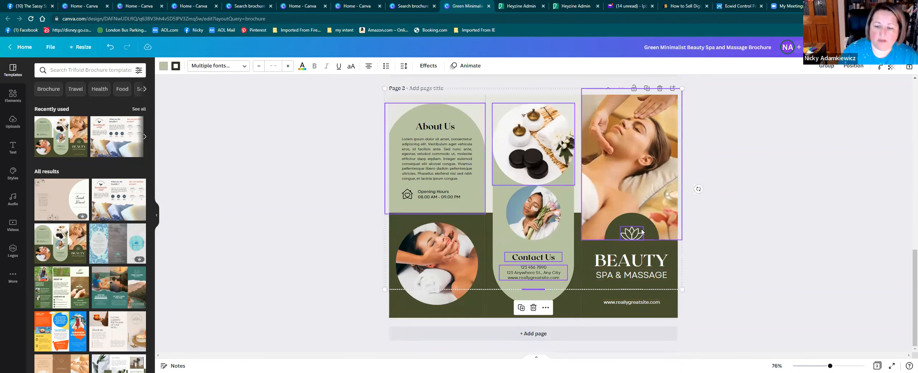
click(566, 336)
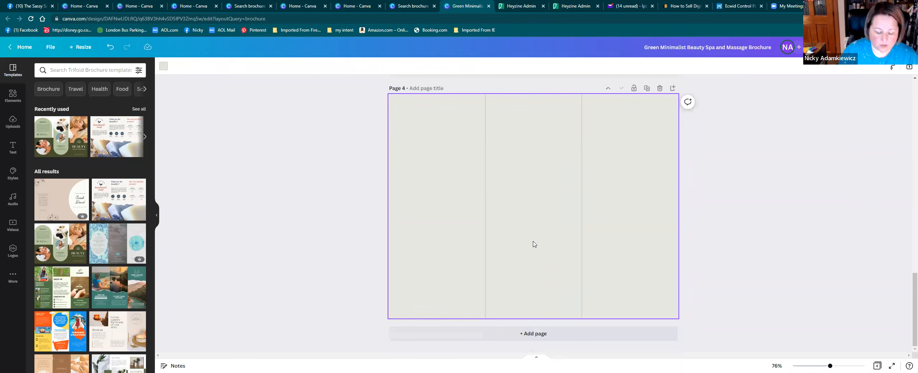
key(ctrl+v)
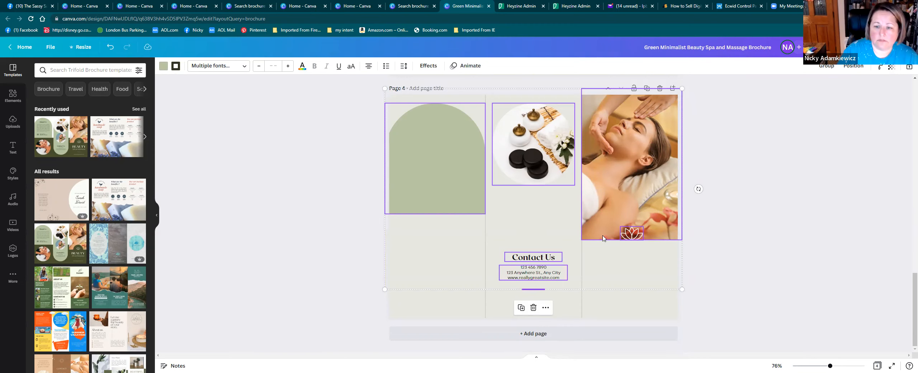
- Duplicate the whole of page 1 and look through the brochure pages below it
scroll(603, 238, up, 15)
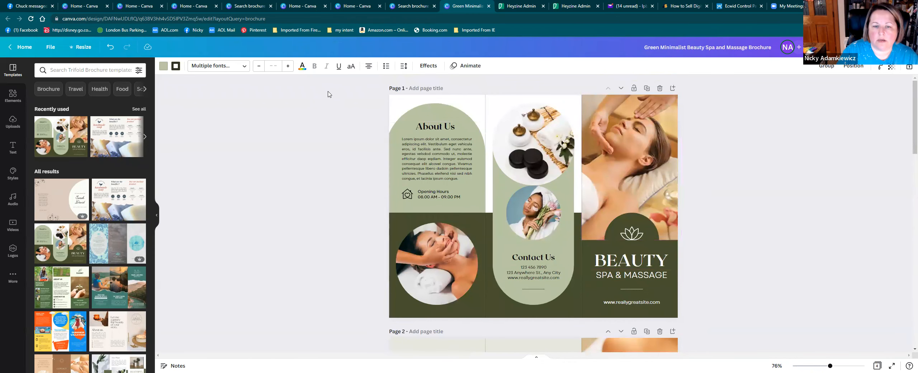
drag(333, 84, 311, 217)
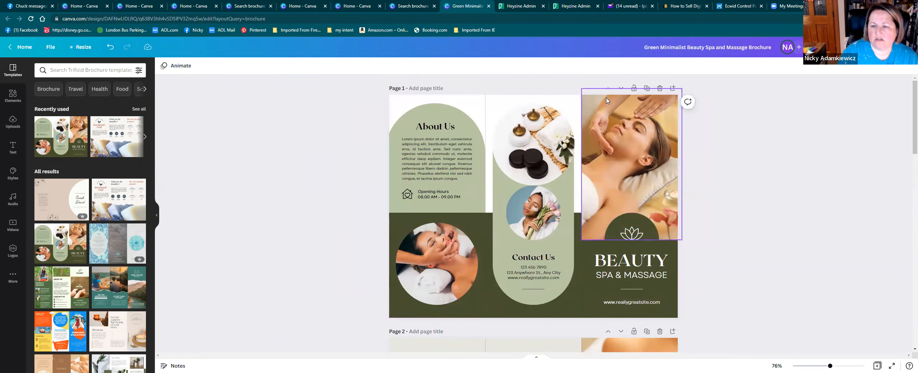
click(647, 88)
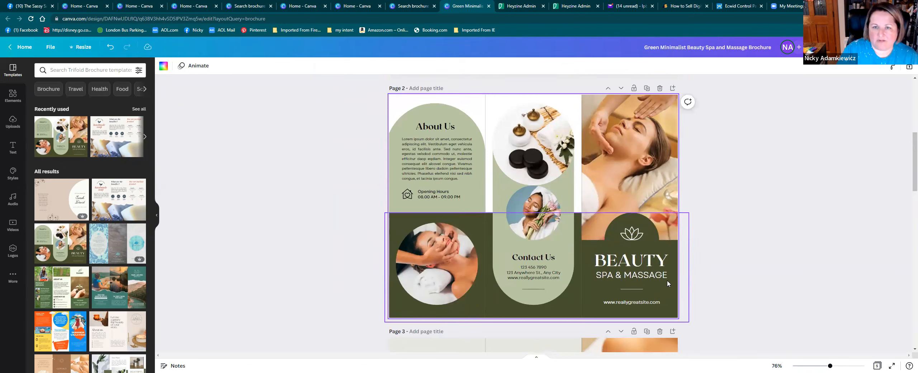
scroll(668, 281, down, 10)
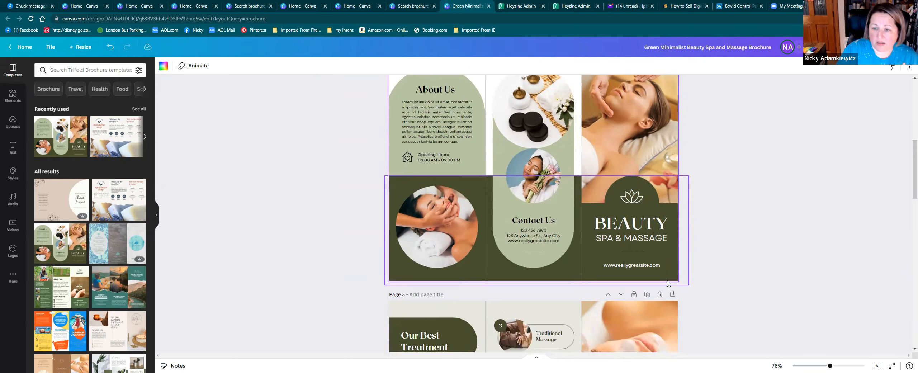
scroll(667, 283, down, 8)
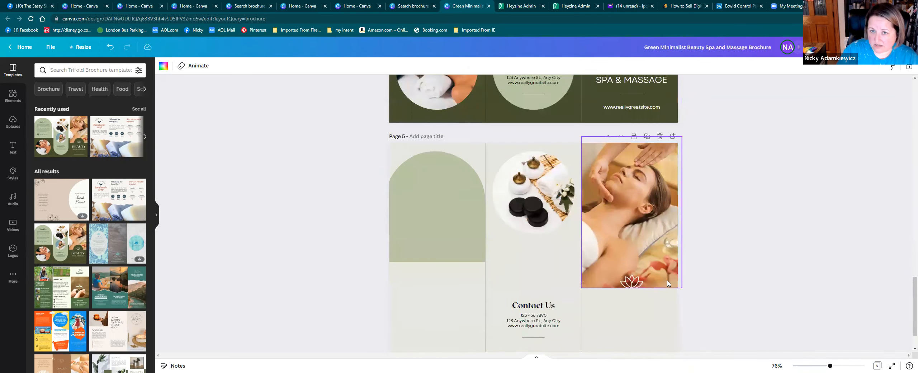
scroll(668, 283, up, 15)
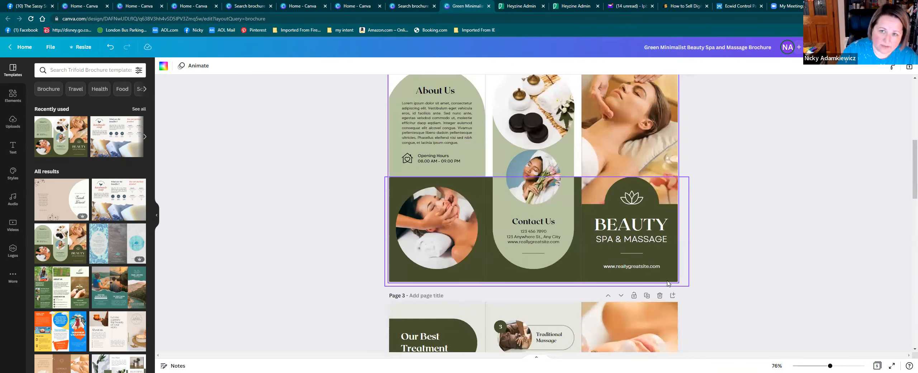
scroll(668, 283, down, 5)
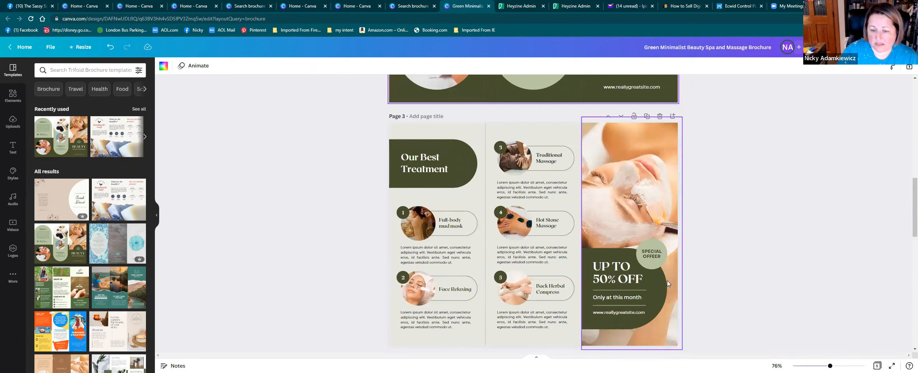
click(530, 165)
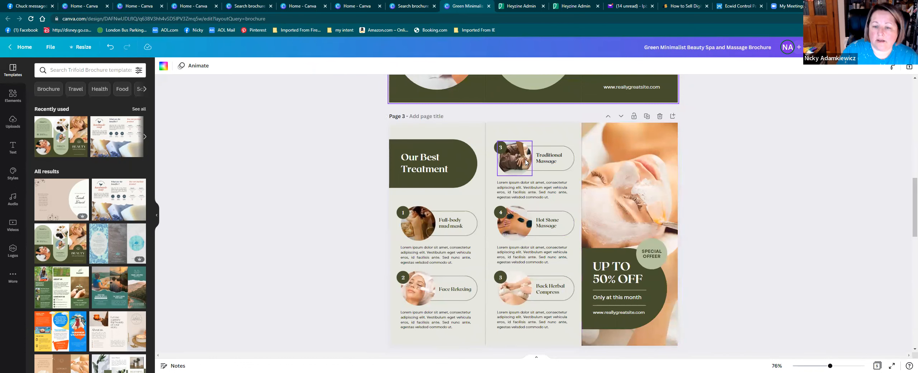
- Delete the round photos and their frames from treatments 1 and 3 on page 3
click(417, 221)
click(507, 229)
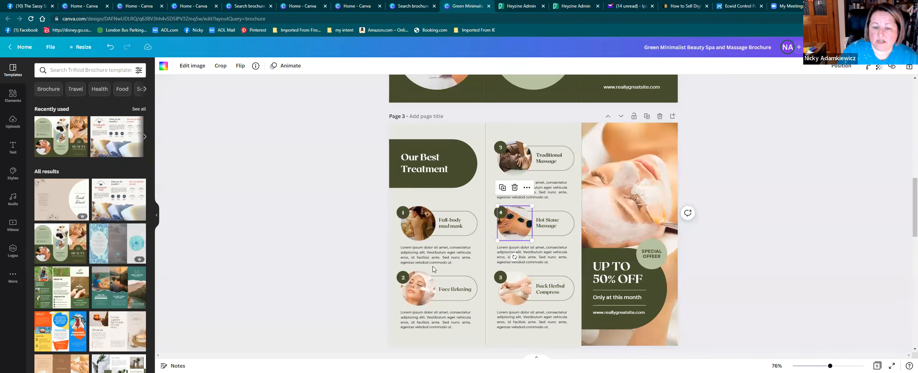
click(410, 297)
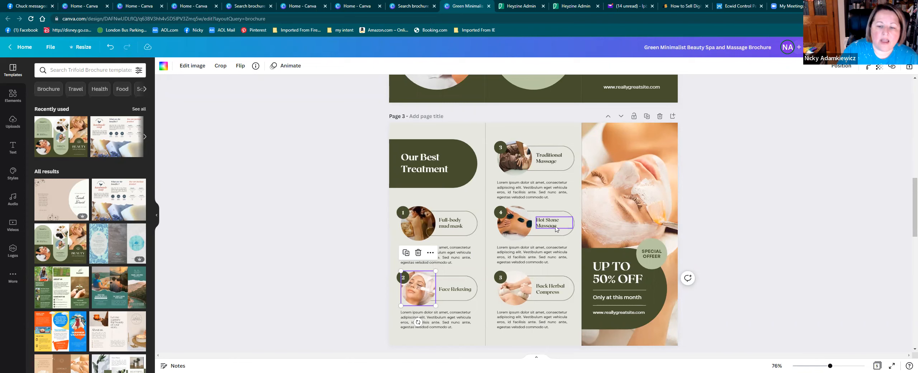
click(419, 222)
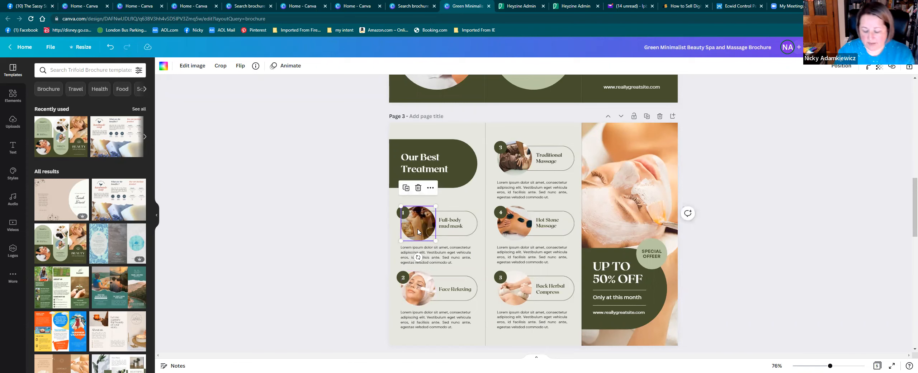
key(Delete)
click(518, 168)
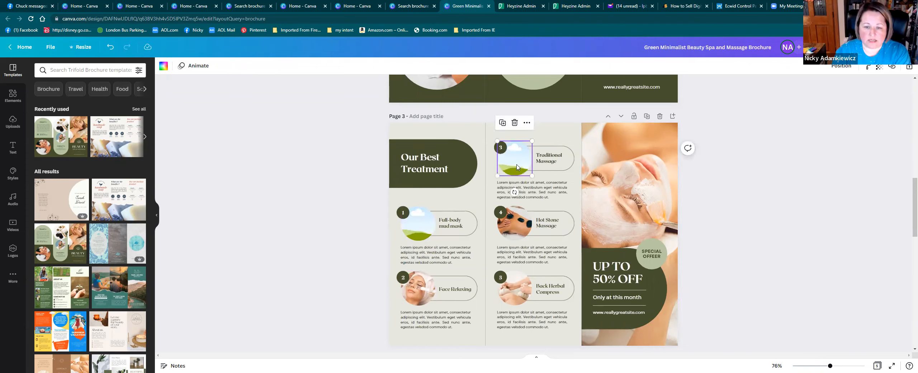
key(Delete)
click(414, 229)
key(Delete)
- Delete the round photos and frames of treatments 4, 2 and 5, plus the large facial photo on page 3
click(514, 223)
key(Delete)
key(Delete)
click(426, 289)
key(Delete)
key(Delete)
click(514, 292)
key(Delete)
key(Delete)
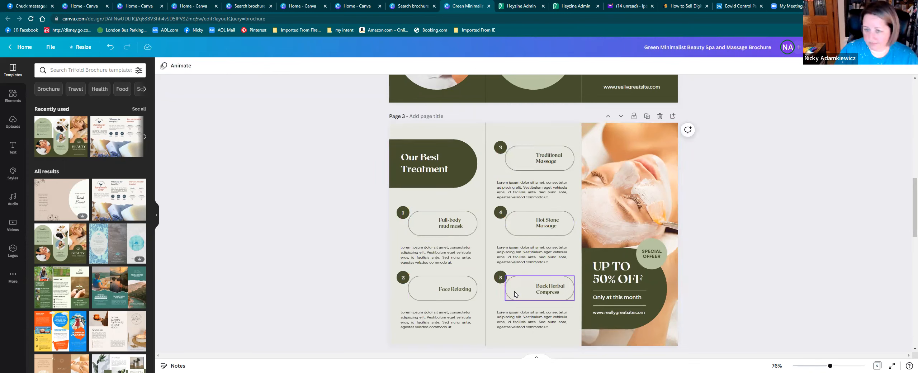
click(616, 221)
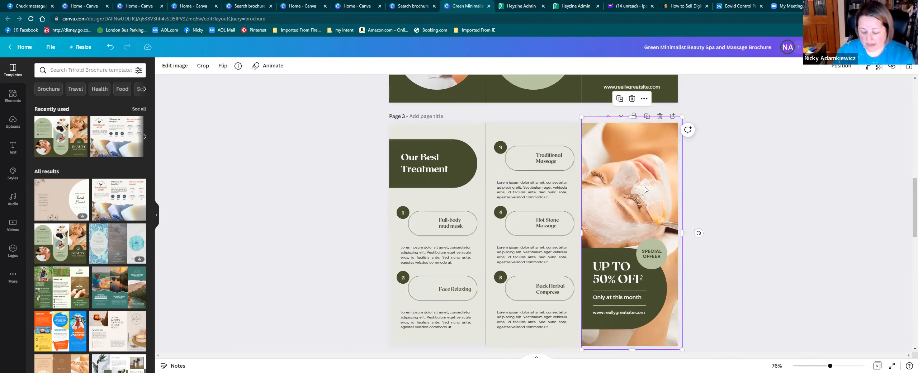
key(Delete)
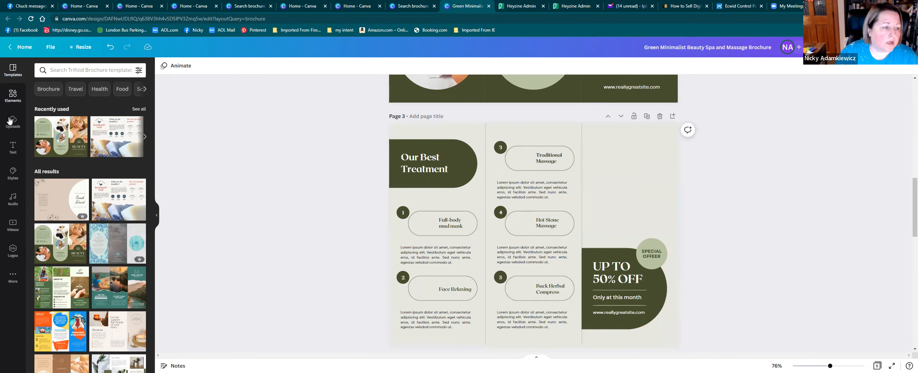
- Find a portrait rectangular photo frame among the Frame elements and place it beside the Traditional Massage title on page 3
click(60, 70)
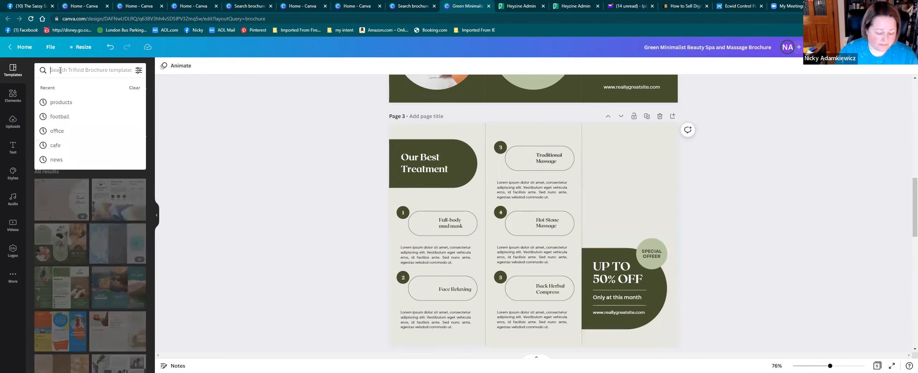
click(22, 95)
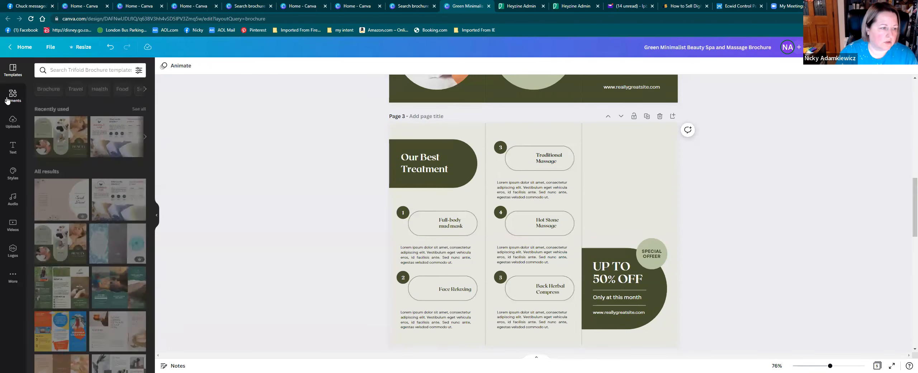
click(64, 90)
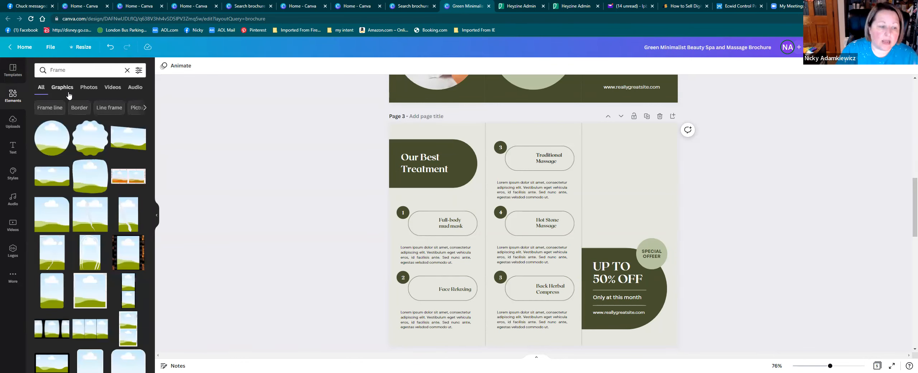
scroll(66, 179, down, 2)
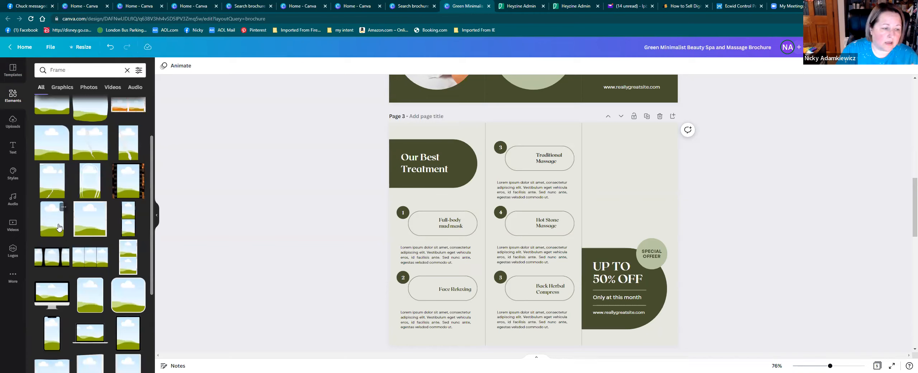
drag(561, 126, 497, 202)
drag(478, 230, 510, 163)
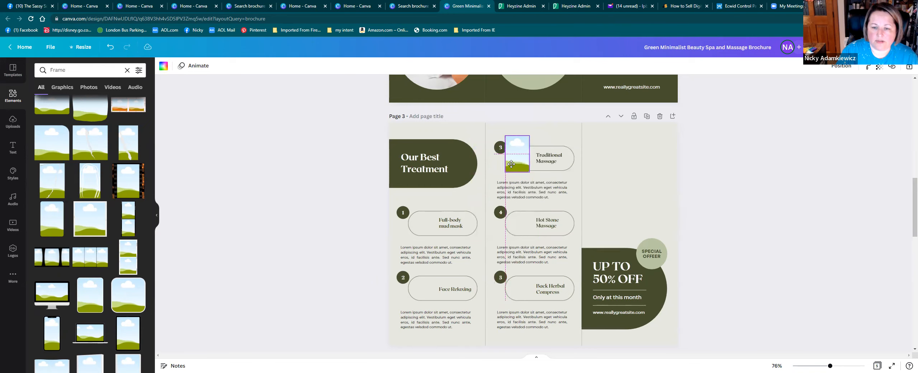
- Move the number 3 badge clear of the new frame and adjust the frame beside the Traditional Massage title
click(501, 149)
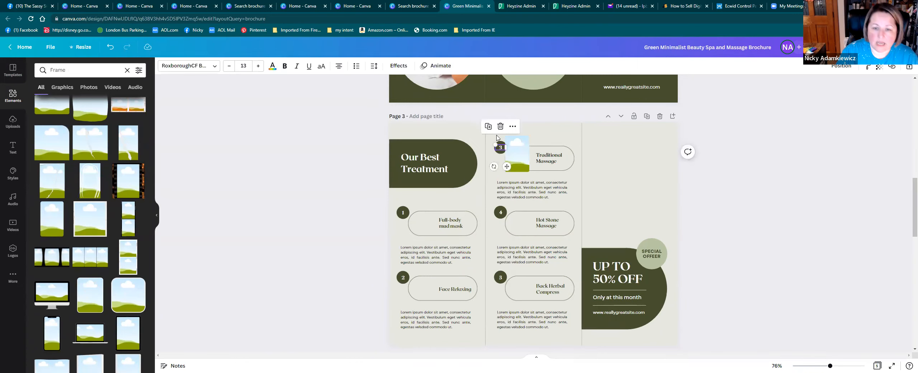
click(497, 140)
drag(496, 140, 494, 136)
click(510, 158)
mouse_move(510, 158)
mouse_down()
mouse_move(529, 136)
mouse_move(524, 161)
mouse_up()
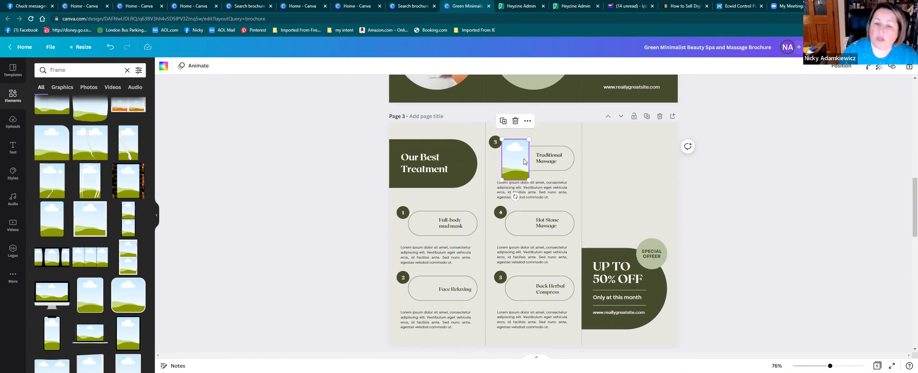
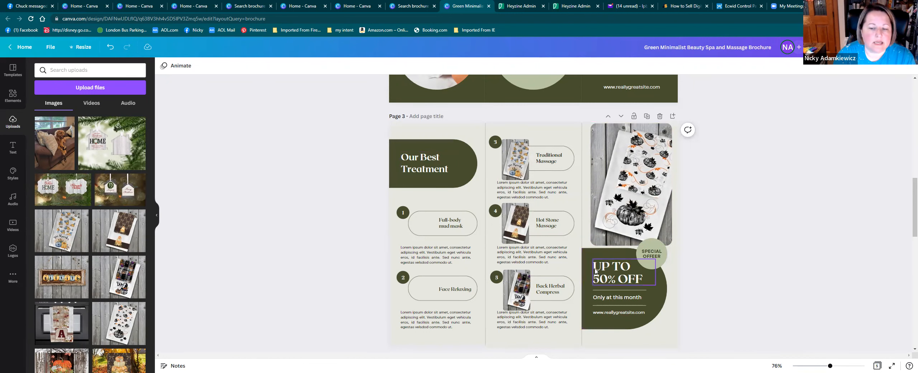
- Replace the "Our Best Treatment" heading on page 3 with "Fall Towel Sets" and center the text
scroll(595, 271, down, 1)
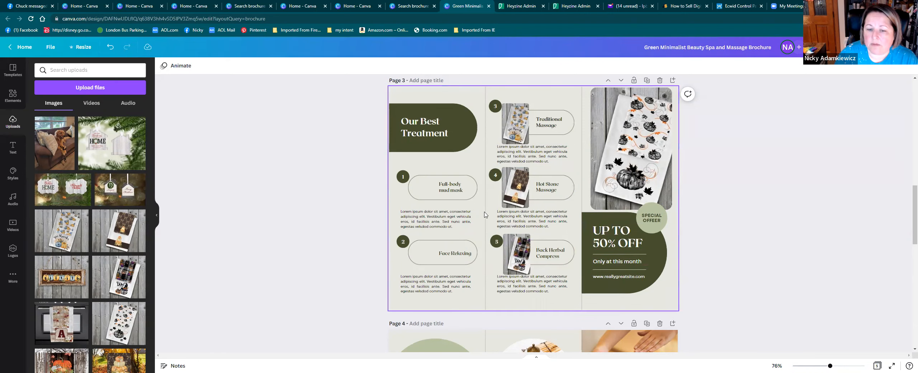
click(432, 136)
click(447, 132)
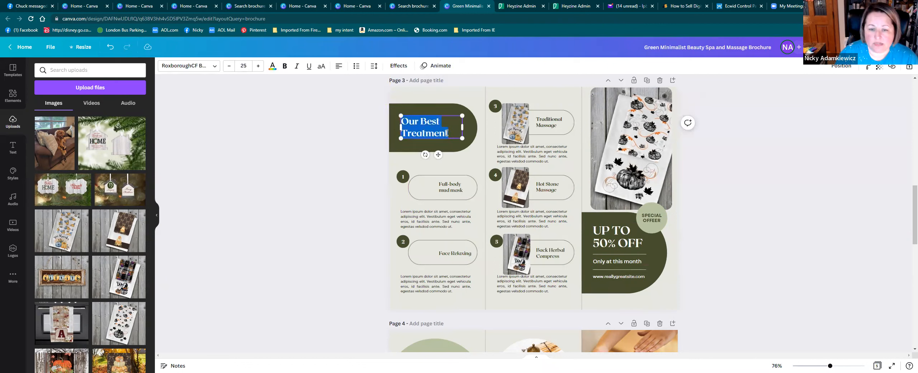
text(Towel Sets)
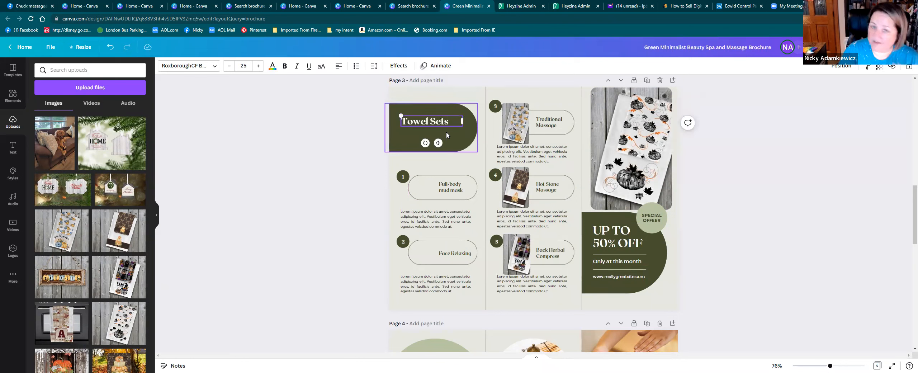
key(BackSpace)
key(BackSpace)
key(BackSpace)
key(BackSpace)
key(BackSpace)
key(BackSpace)
key(BackSpace)
key(BackSpace)
key(BackSpace)
key(BackSpace)
text(Fall Towel Sets)
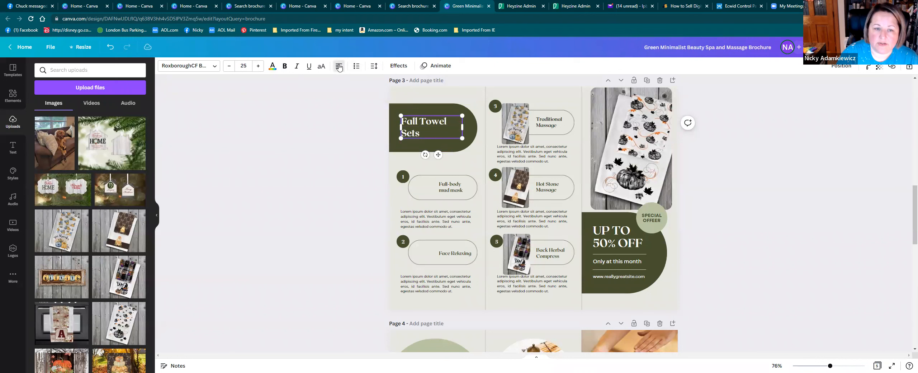
click(339, 67)
click(343, 123)
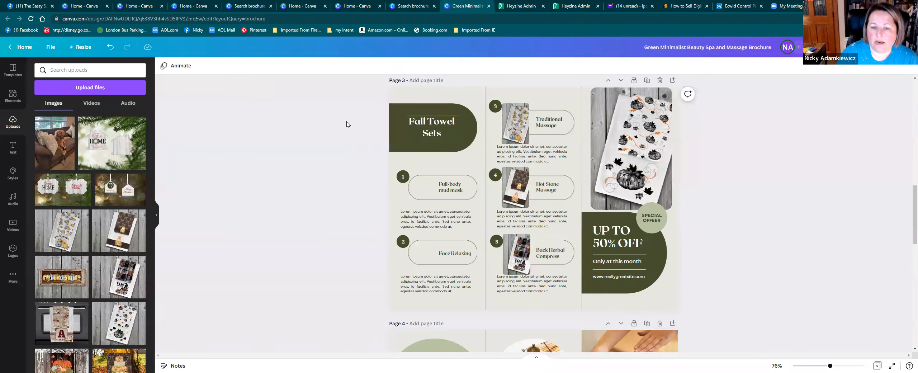
- Select the green shape behind the page 3 heading and clear the Frame search from the elements library
click(400, 132)
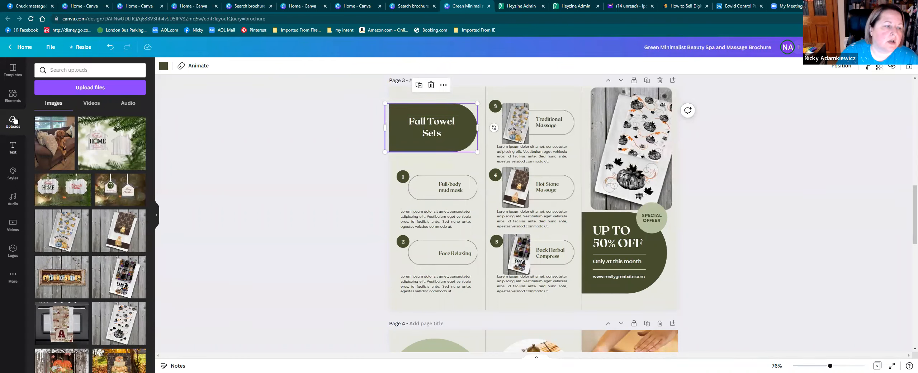
click(13, 95)
click(83, 70)
text(Frame)
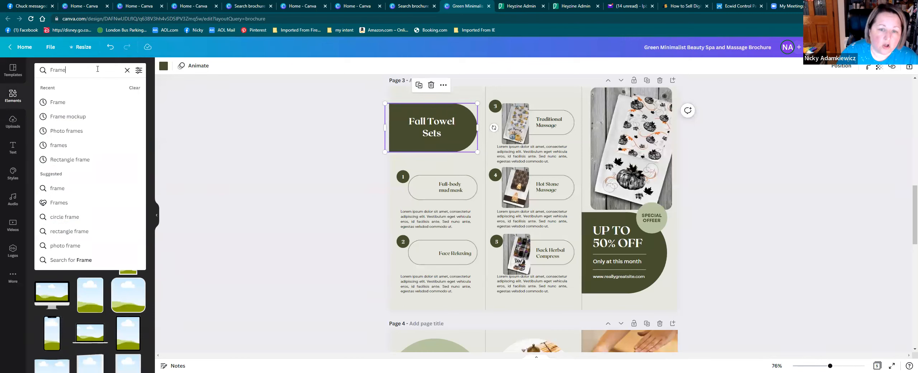
click(127, 70)
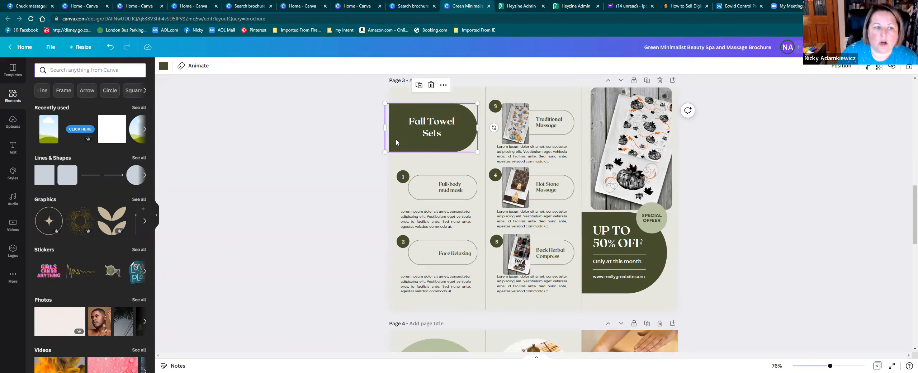
- Try brown and orange fills on the shape behind "Fall Towel Sets" and set its color to burnt orange #C87D4E
click(163, 66)
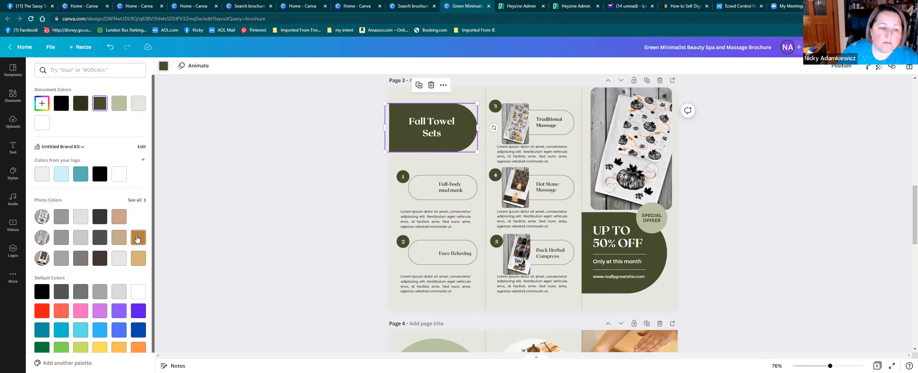
click(138, 238)
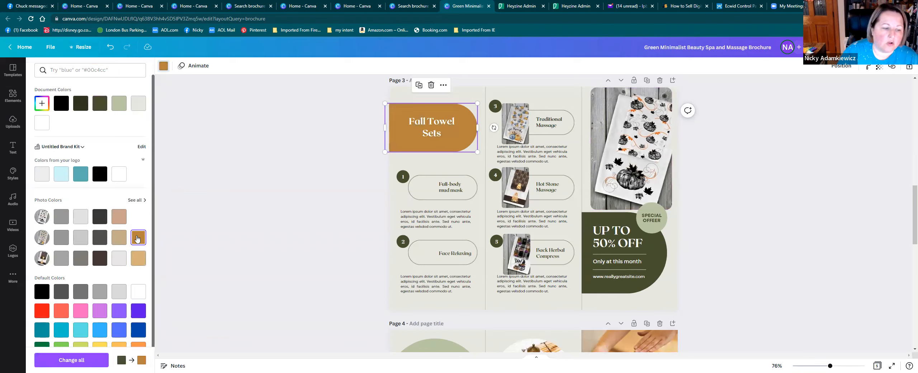
scroll(138, 239, down, 1)
click(136, 335)
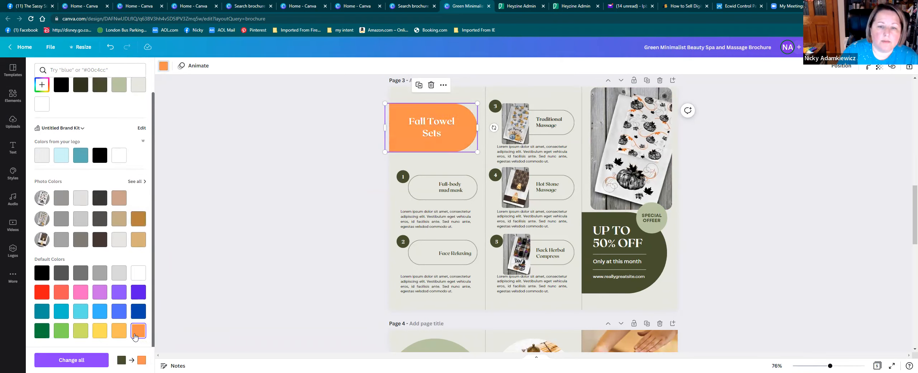
click(42, 86)
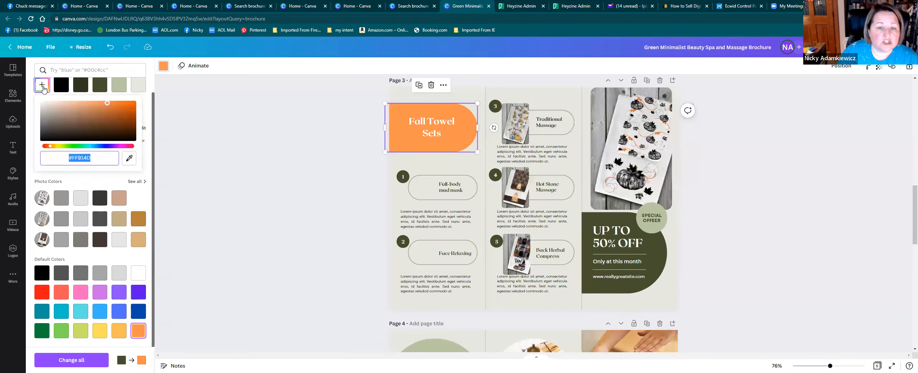
click(97, 114)
click(98, 109)
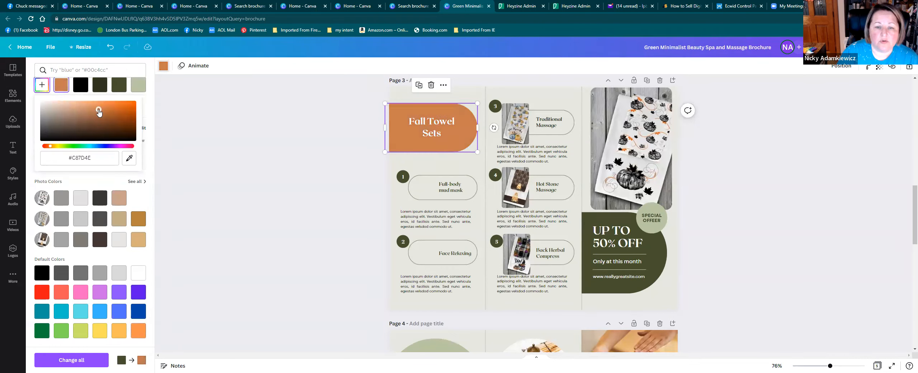
click(233, 111)
click(233, 111)
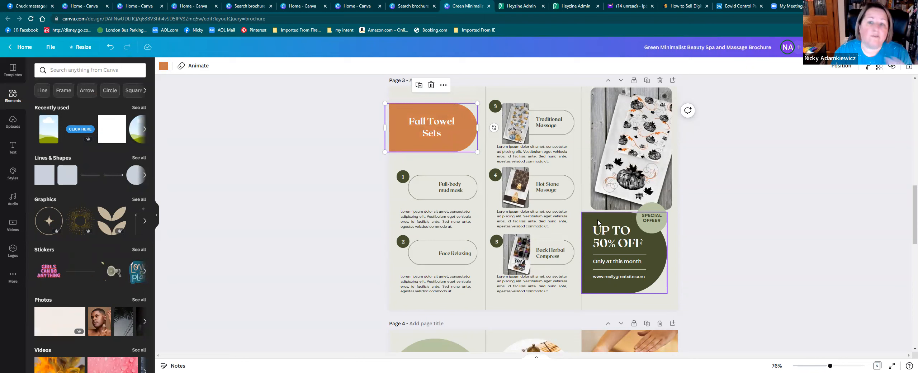
- Search the elements library for "leaves line art"
click(571, 103)
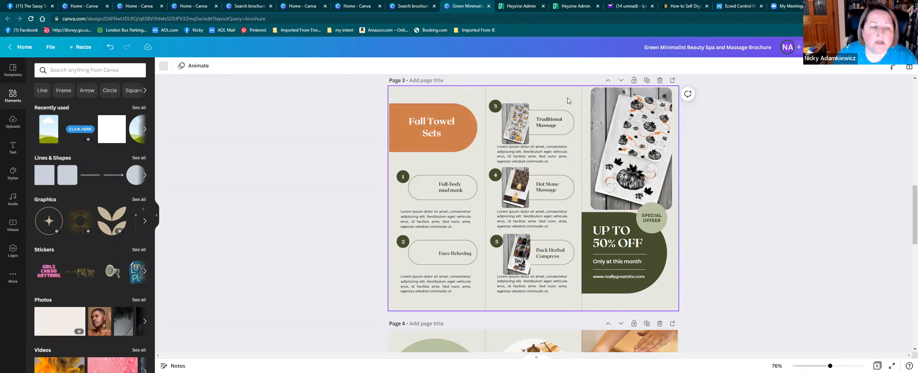
click(69, 71)
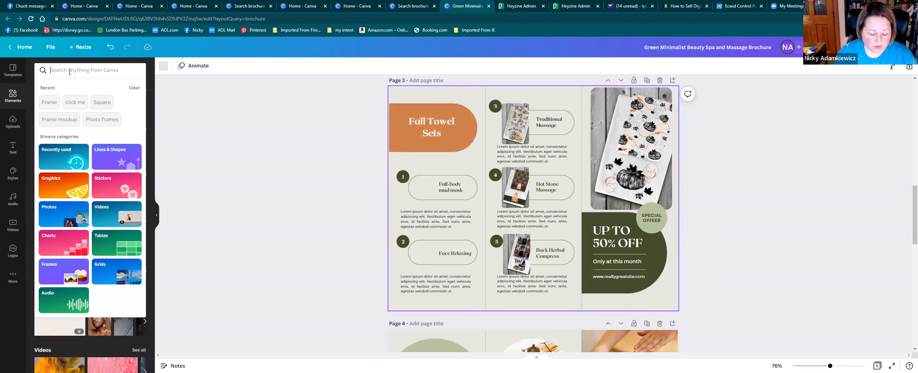
text(fall)
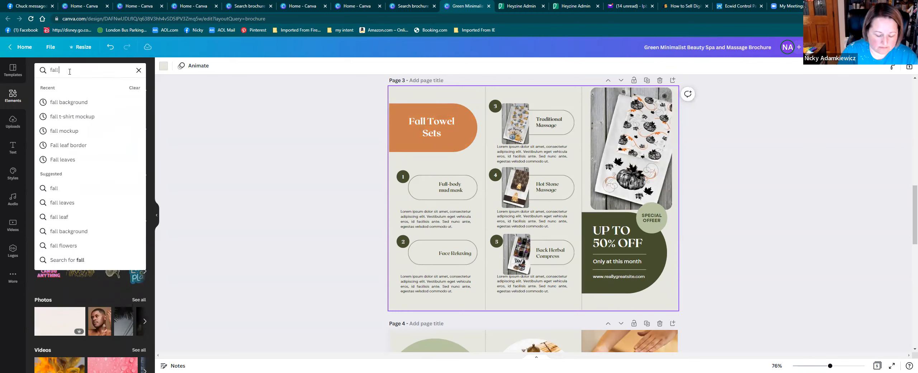
key(BackSpace)
key(BackSpace)
key(BackSpace)
key(BackSpace)
text(lea)
key(BackSpace)
key(BackSpace)
text(leavea)
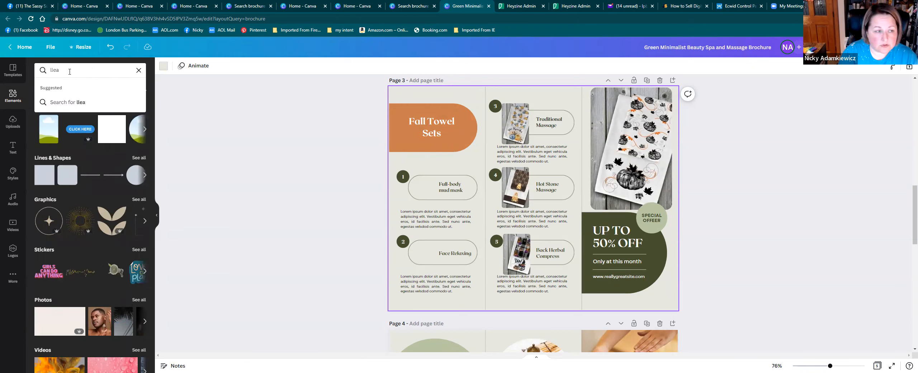
key(BackSpace)
key(BackSpace)
key(BackSpace)
text(eav)
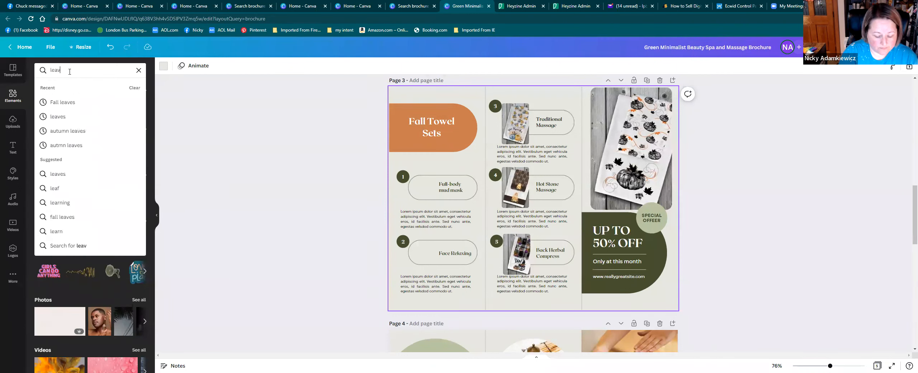
text(es line art)
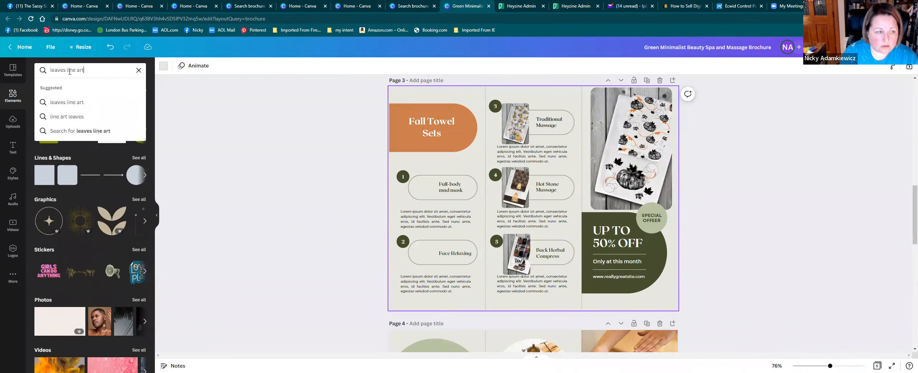
key(Return)
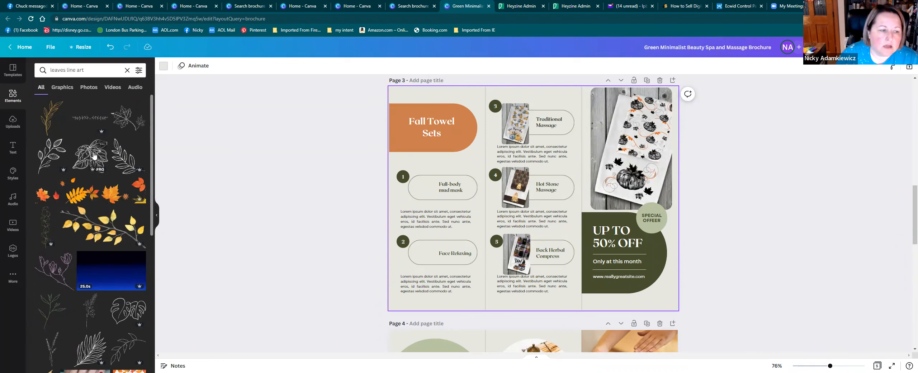
- Add the black leaf cluster line drawing to page 3 and layer it behind the "Fall Towel Sets" heading shape
drag(125, 153, 484, 122)
click(841, 65)
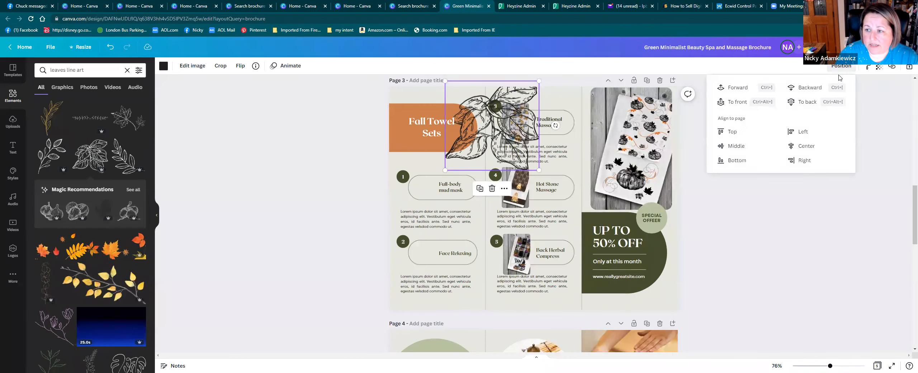
click(811, 89)
click(811, 90)
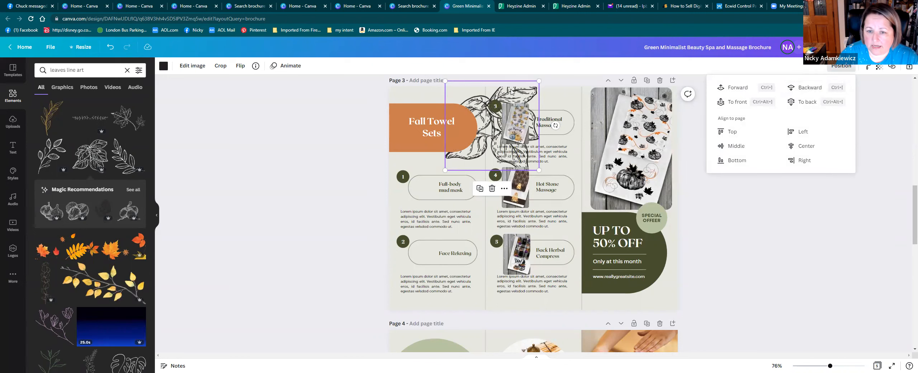
click(497, 90)
drag(497, 90, 467, 95)
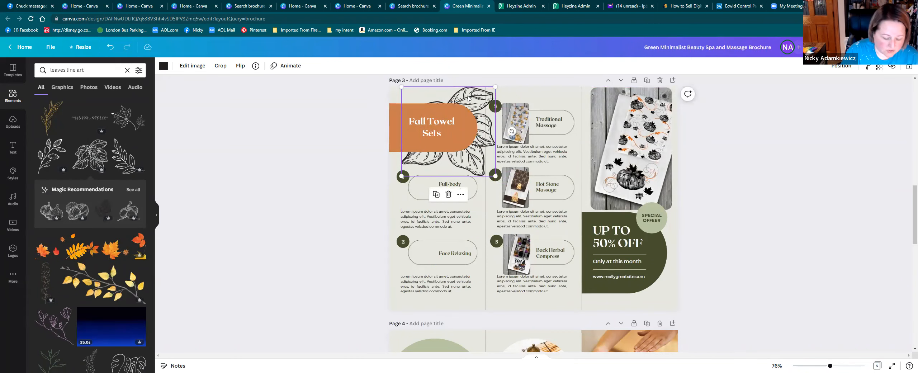
- Duplicate the leaf drawing, place the copy between the Hot Stone Massage text and the large towel photo, and layer it behind them
key(ctrl+d)
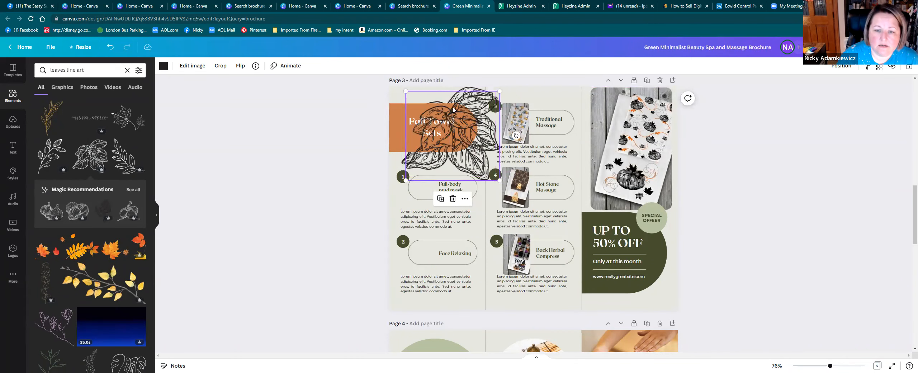
drag(453, 109, 569, 150)
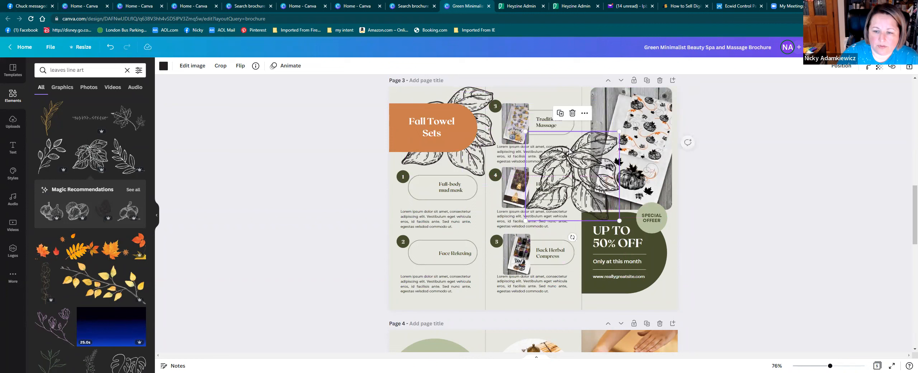
click(840, 68)
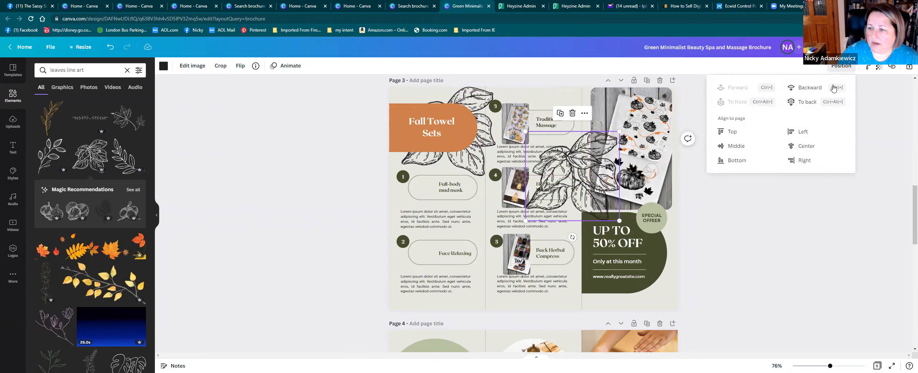
click(813, 90)
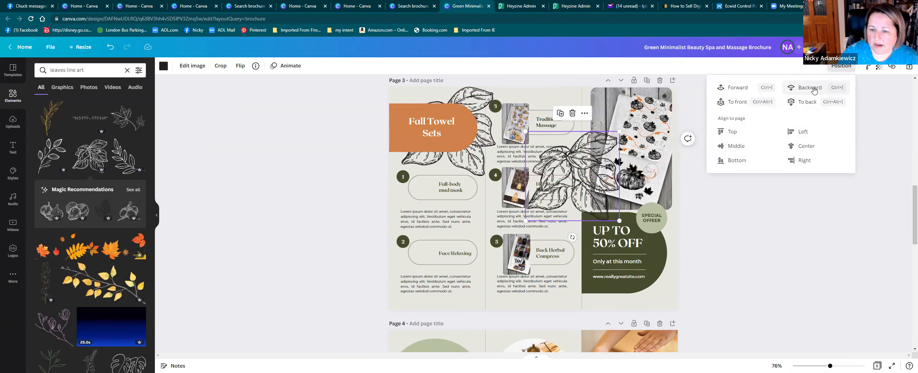
click(814, 89)
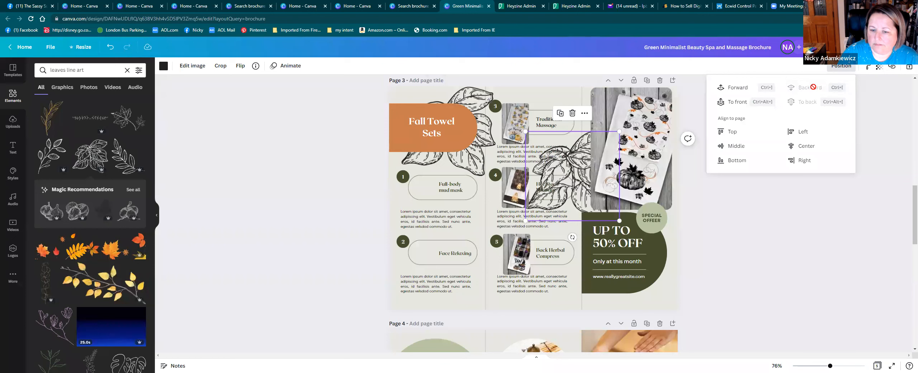
click(800, 215)
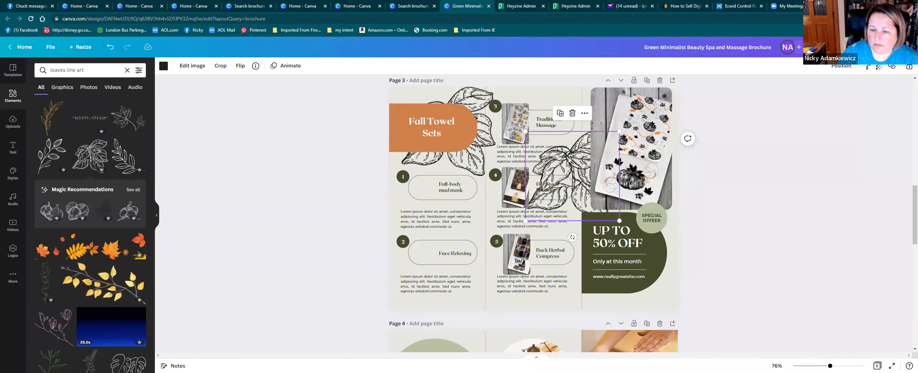
- Duplicate the leaf drawing again, place the copy over the Face Relaxing section and send it to the back
click(832, 67)
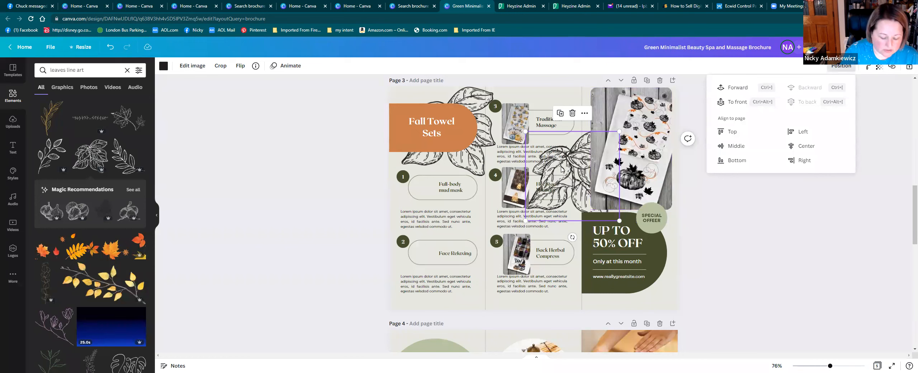
key(ctrl+d)
drag(573, 163, 462, 250)
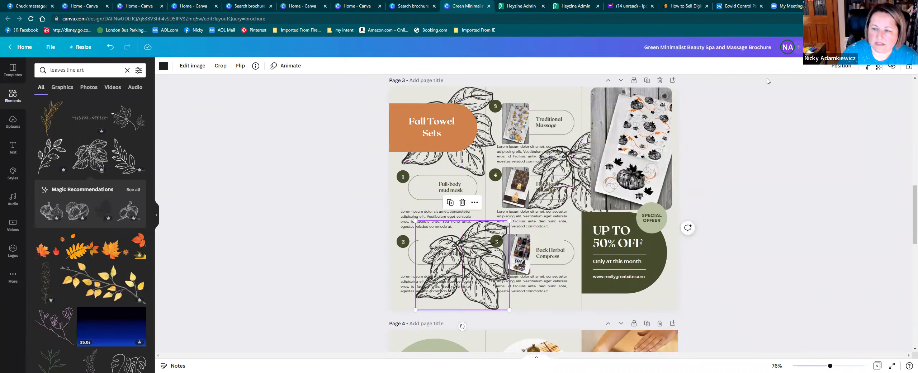
click(840, 69)
click(806, 87)
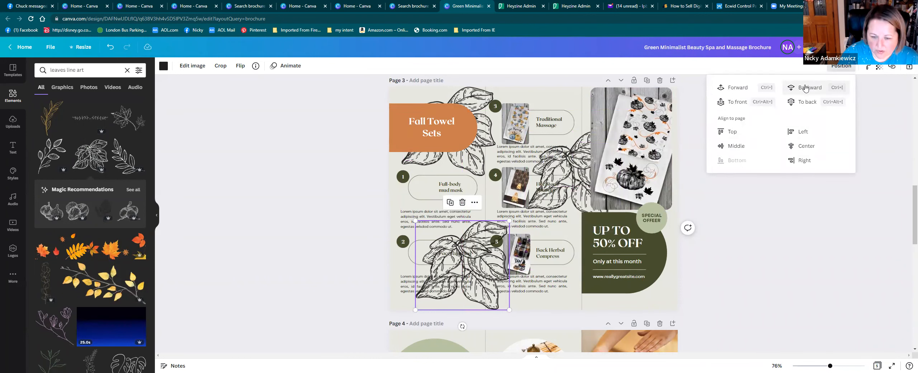
click(805, 88)
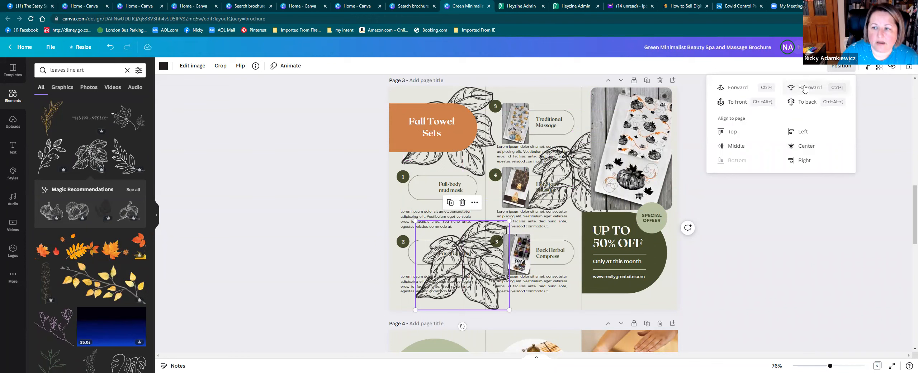
click(805, 100)
click(814, 216)
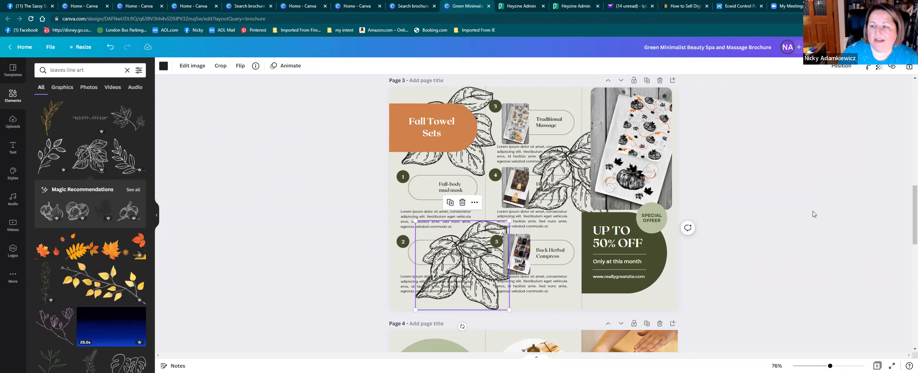
- Select all three leaf drawings on page 3 and fade them to a faint background pattern with the transparency setting
click(878, 68)
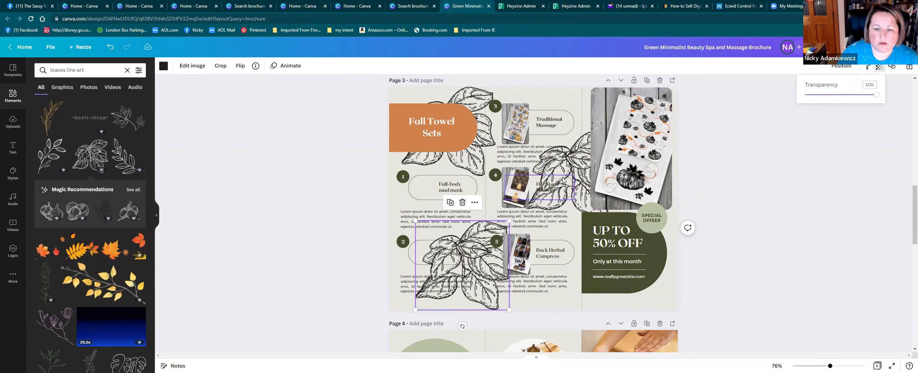
shift+click(572, 165)
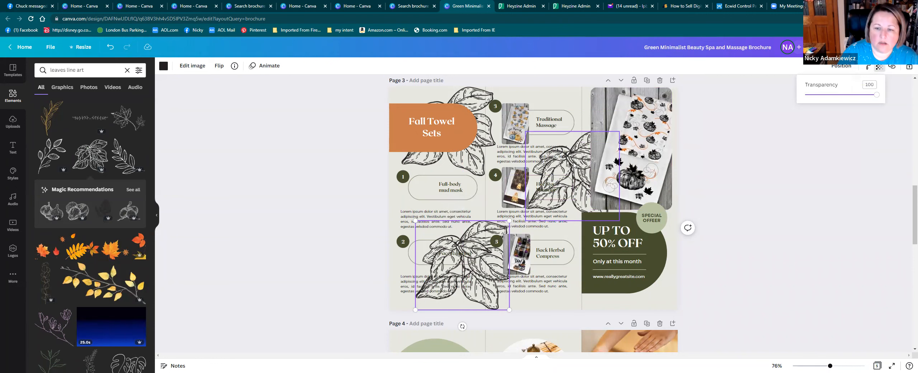
shift+click(462, 98)
click(892, 74)
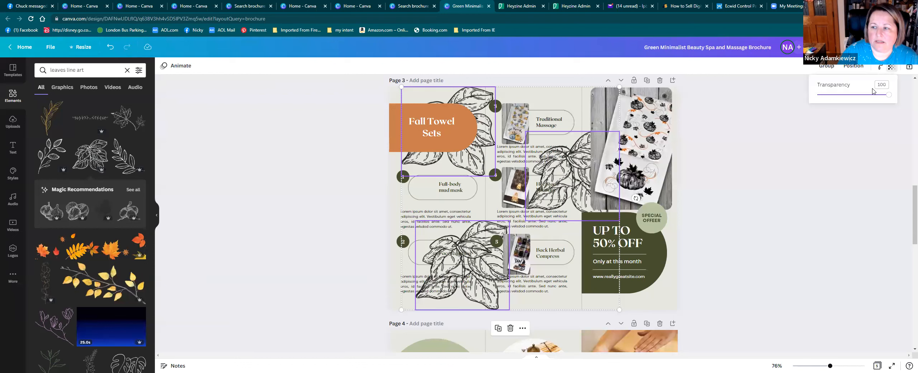
drag(888, 95, 823, 103)
click(787, 213)
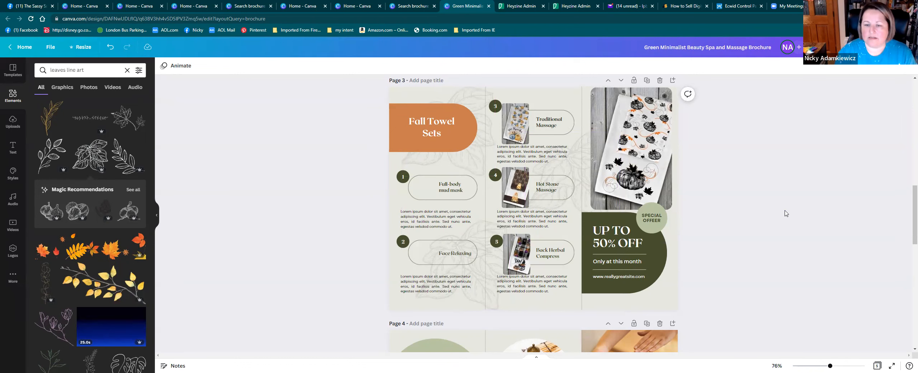
- Delete the three faded leaf drawings from page 3
click(583, 158)
key(Delete)
click(481, 102)
key(Delete)
click(467, 273)
key(Delete)
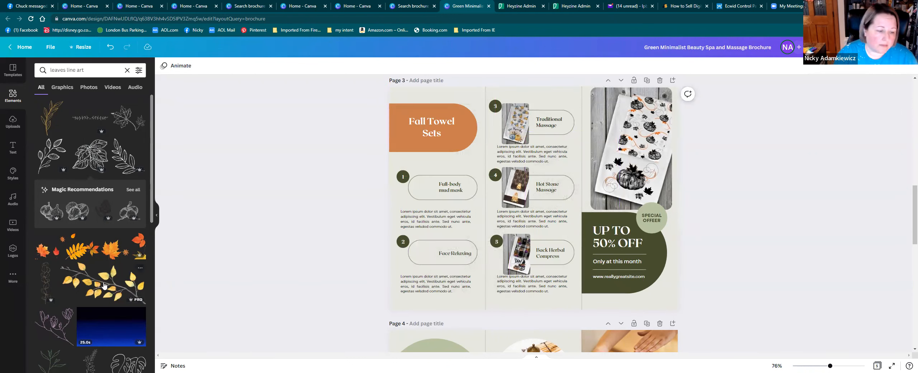
- Try the orange and green fall leaf pattern from the search results as page 3's background and check its cropping
scroll(93, 269, down, 2)
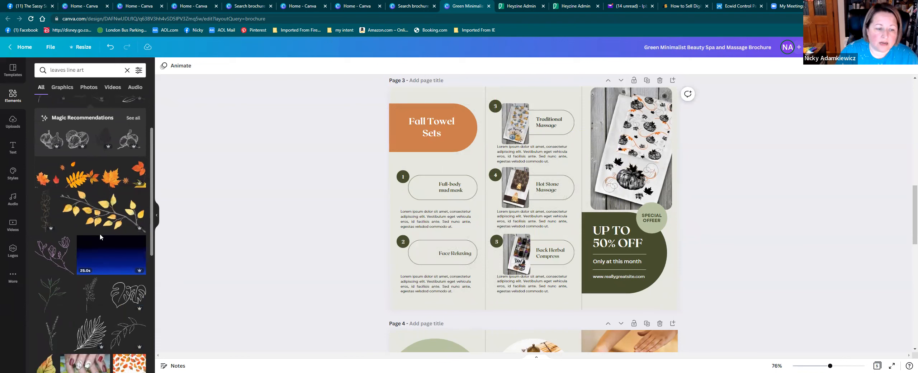
scroll(100, 234, down, 2)
scroll(99, 238, down, 5)
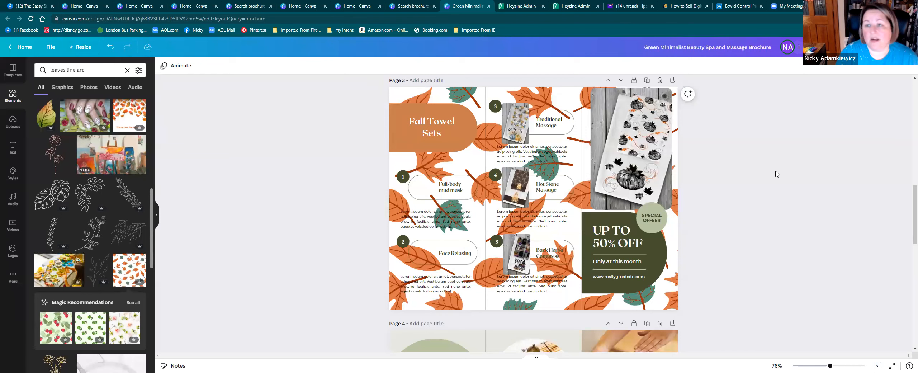
click(540, 101)
double_click(555, 97)
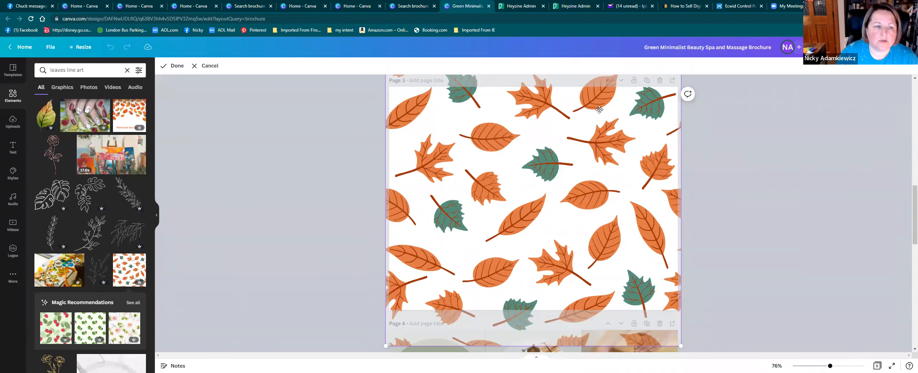
click(179, 66)
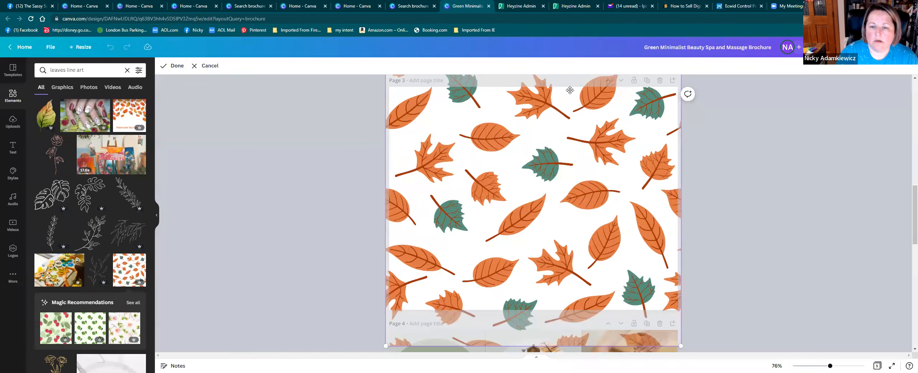
double_click(570, 92)
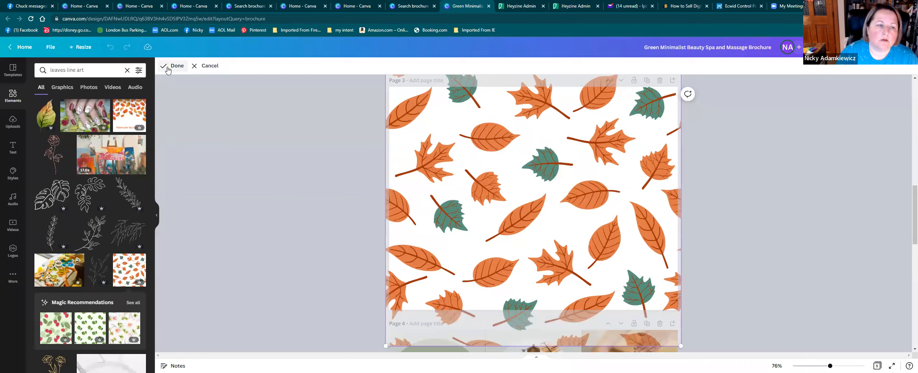
click(173, 66)
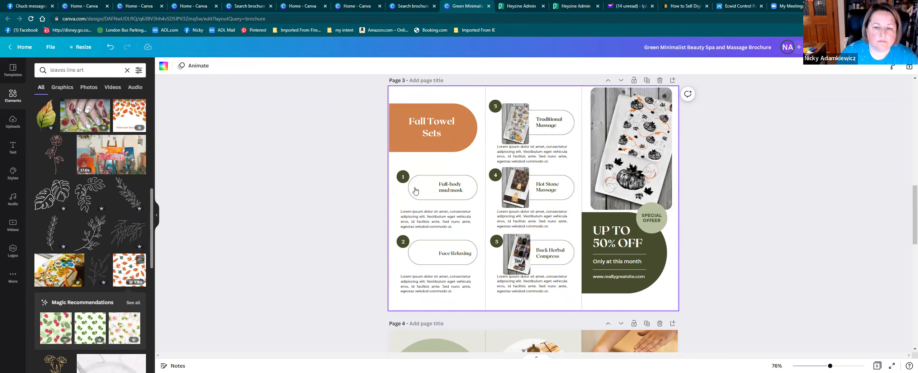
- Cover page 3 with the orange and green fall leaf pattern as an image and set its transparency to 9
drag(415, 191, 416, 191)
drag(578, 175, 686, 68)
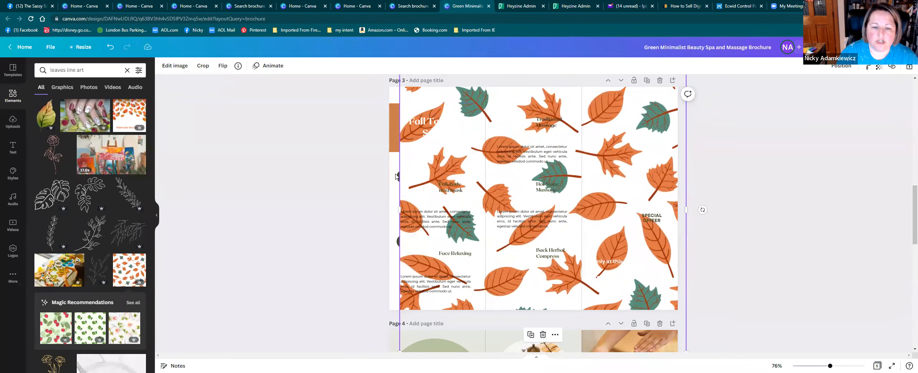
drag(398, 209, 379, 205)
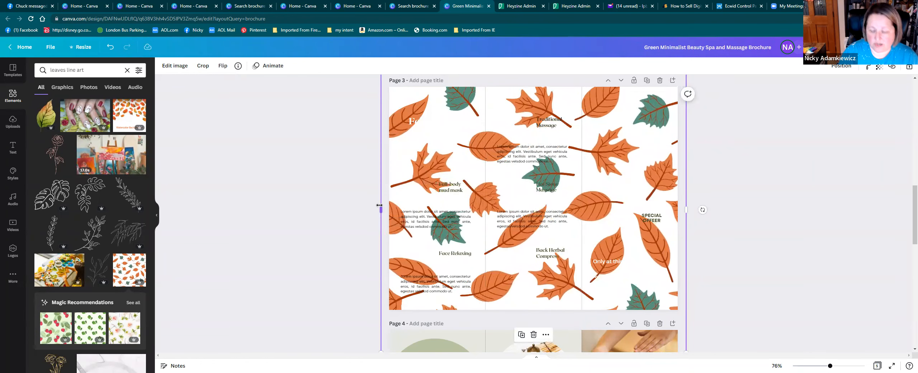
click(879, 66)
drag(807, 98, 812, 96)
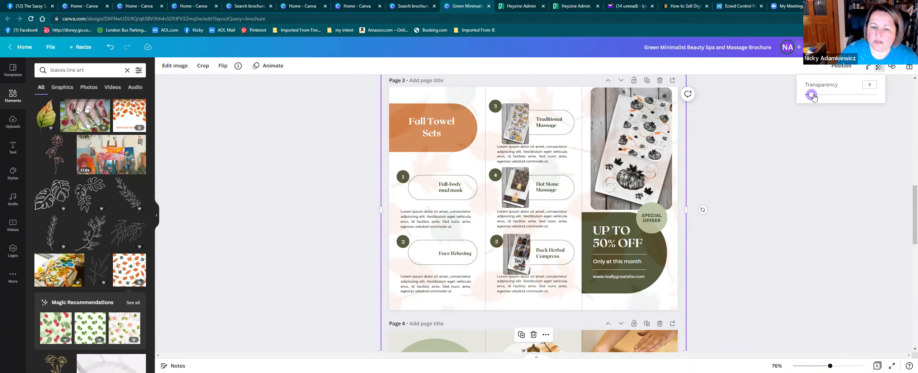
- Duplicate page 3, the Fall Towel Sets page with the faded leaf background
click(844, 66)
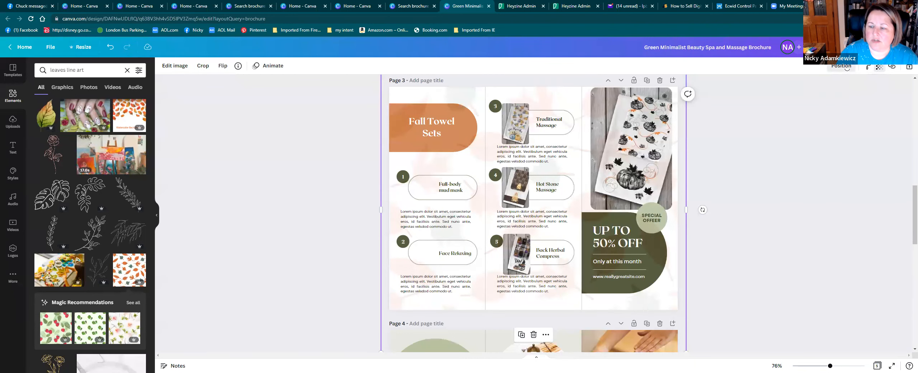
click(774, 237)
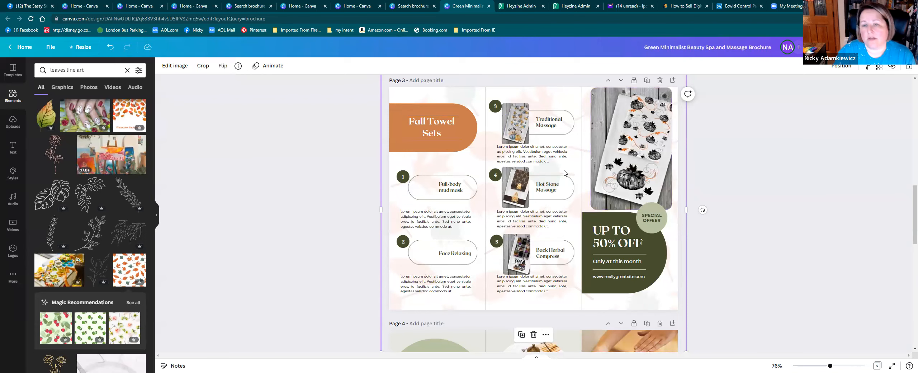
scroll(565, 172, down, 7)
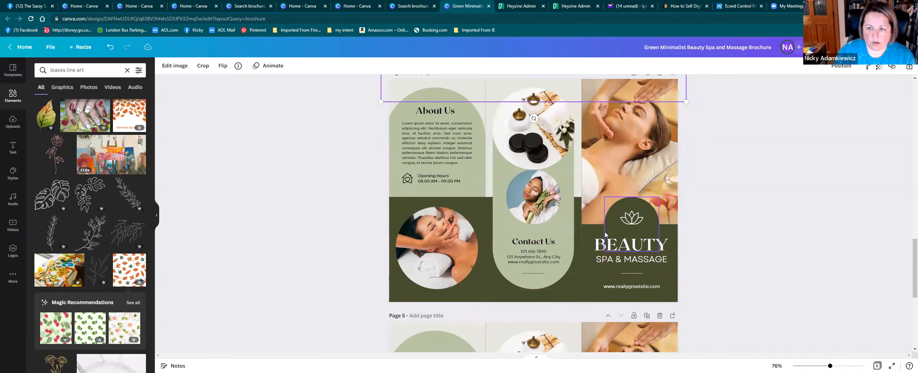
scroll(605, 235, up, 6)
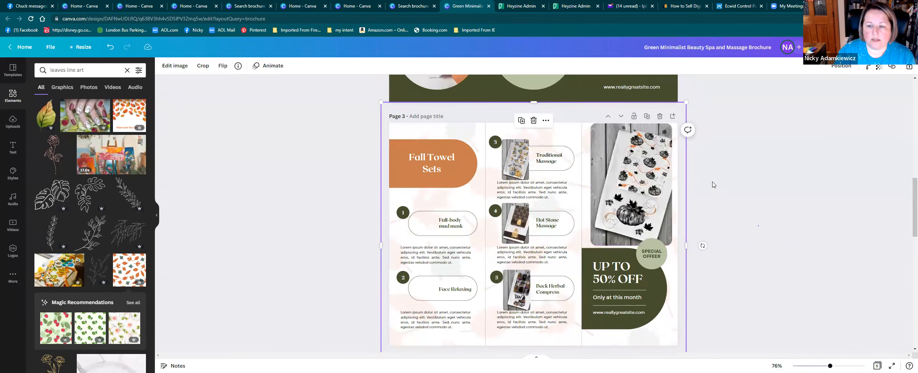
click(647, 116)
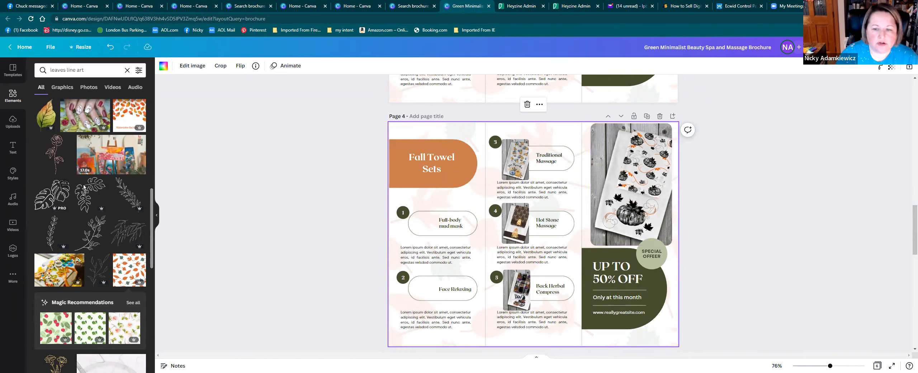
- Try rotating and flipping a monstera leaf line drawing placed on page 4, and delete the drawing
drag(61, 194, 588, 169)
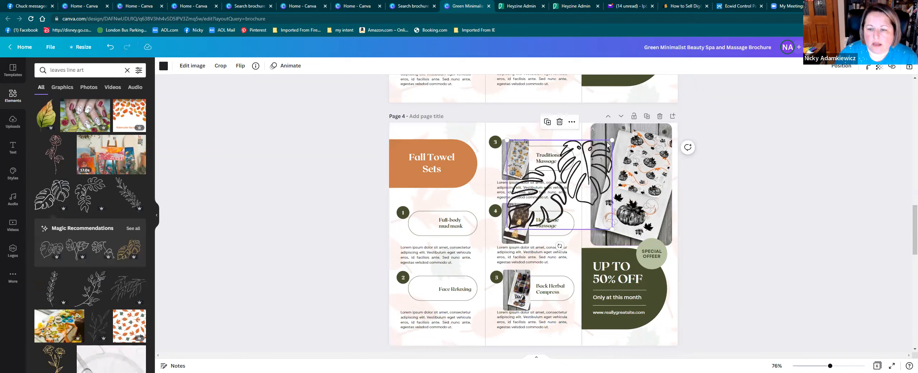
drag(559, 246, 569, 233)
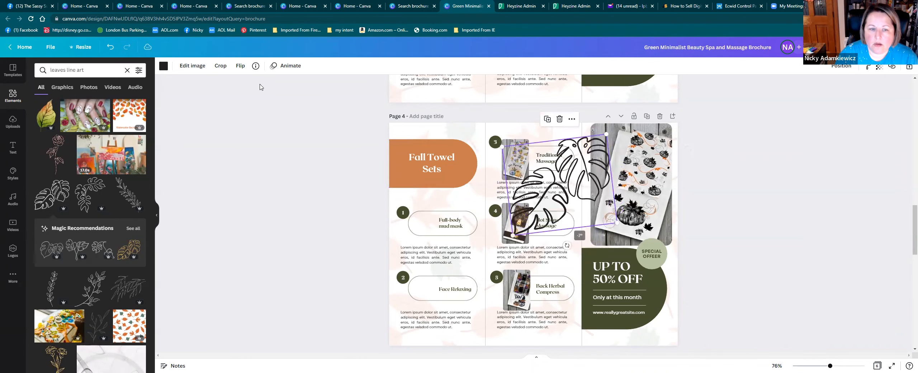
click(240, 67)
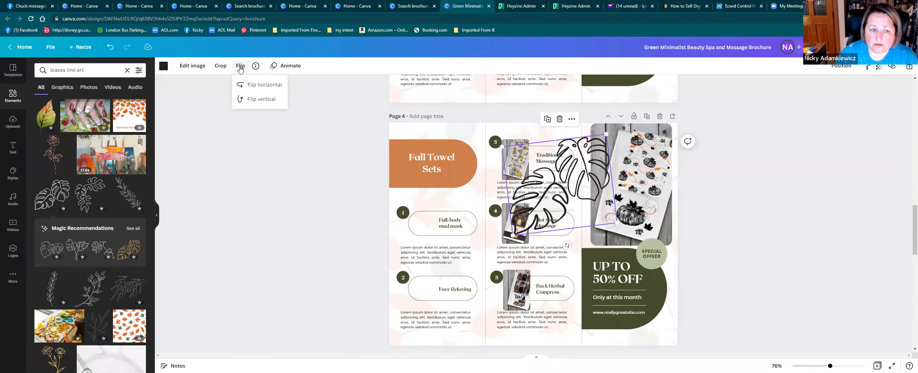
click(252, 85)
click(259, 100)
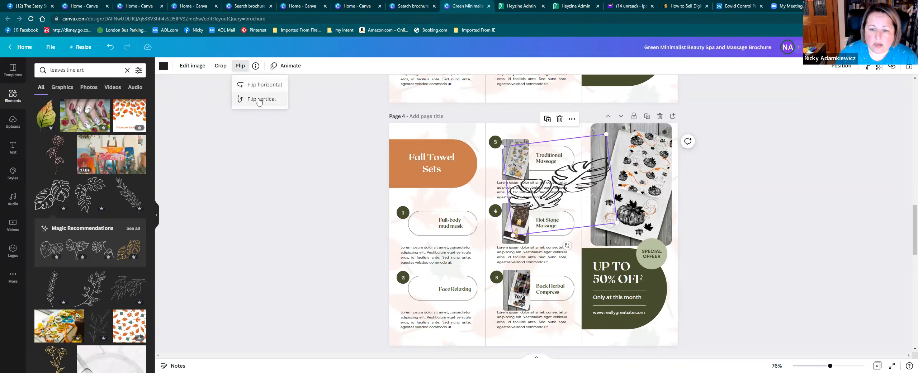
click(240, 66)
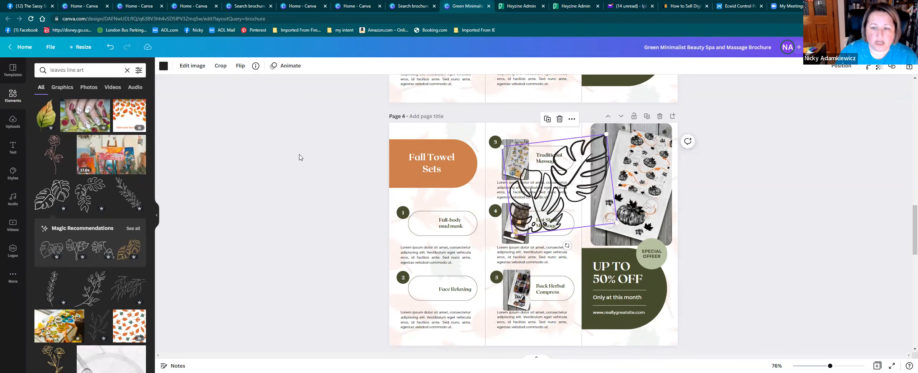
key(Delete)
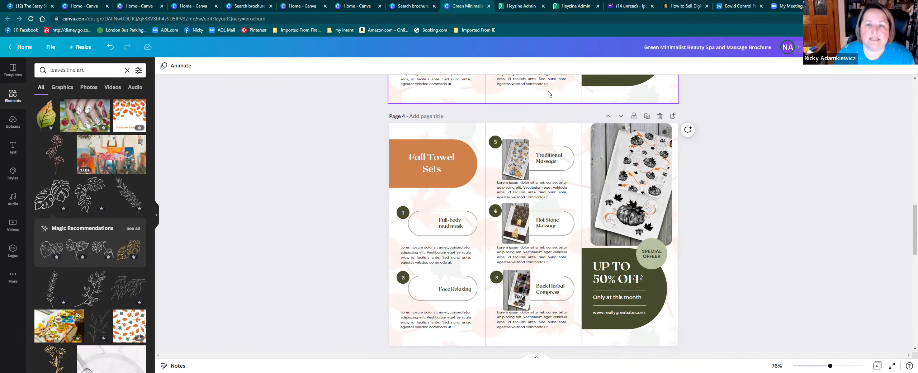
- Recolor the light green arch behind About Us on page 1 with the document's orange
scroll(548, 94, up, 5)
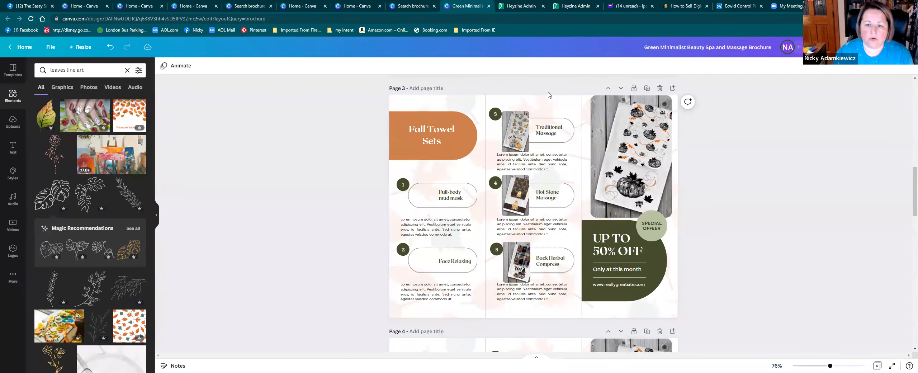
scroll(548, 95, down, 4)
scroll(547, 95, down, 3)
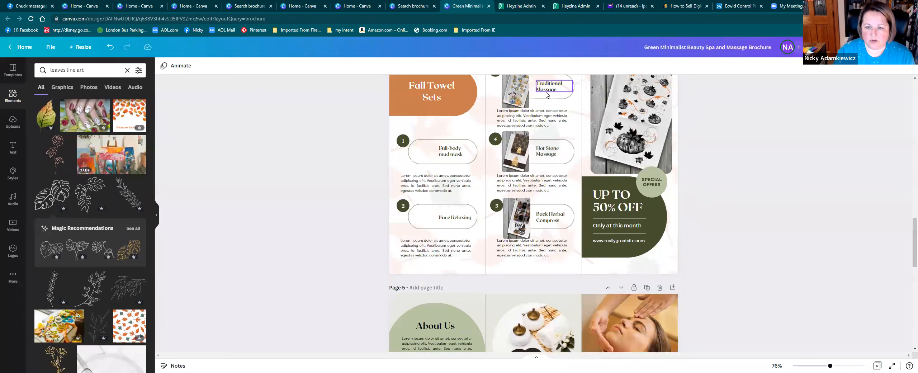
scroll(541, 146, up, 1)
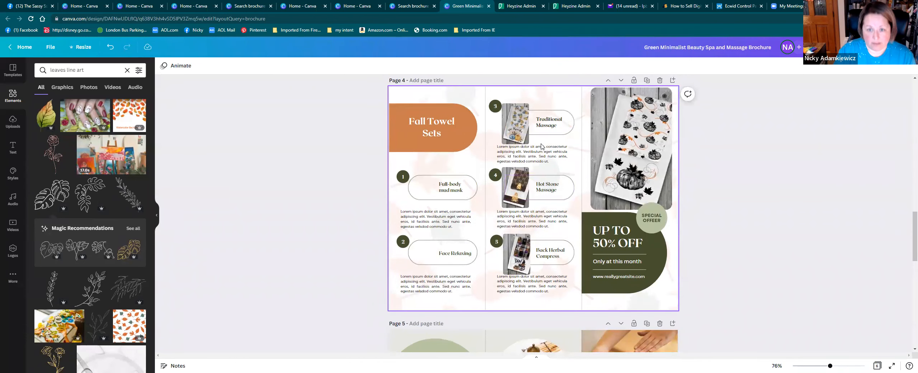
scroll(542, 146, up, 3)
scroll(541, 146, up, 20)
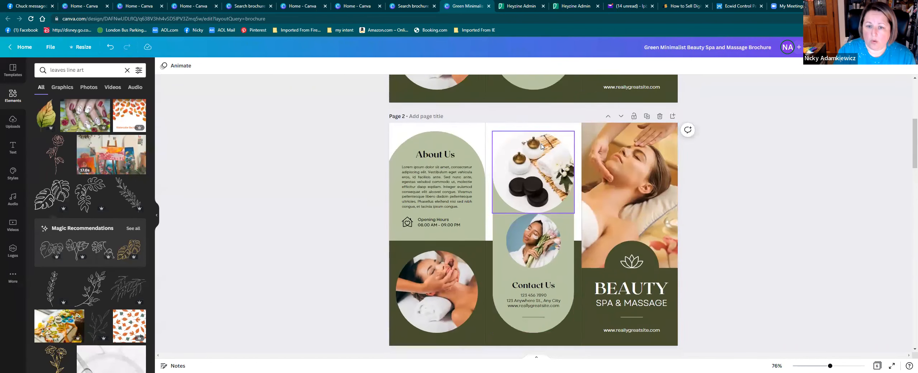
scroll(541, 146, up, 1)
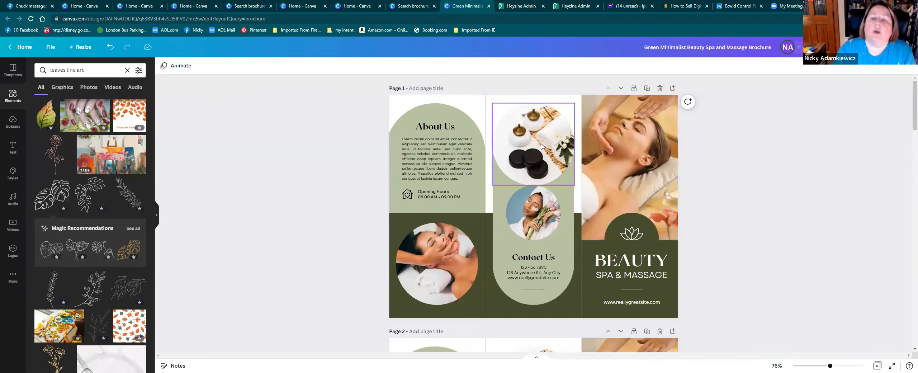
click(462, 115)
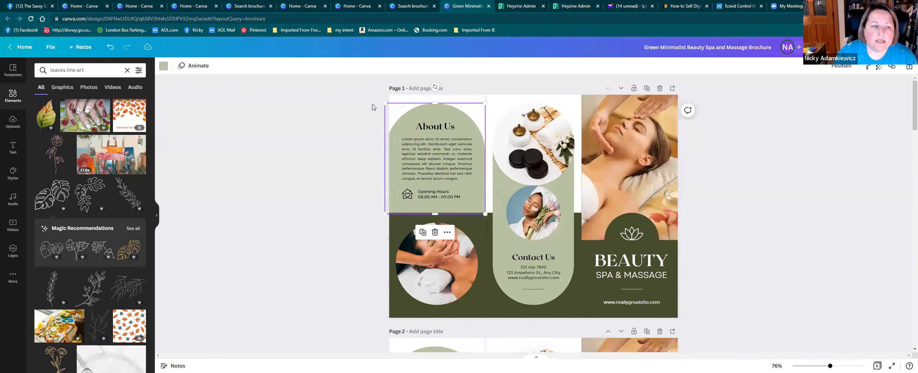
click(162, 70)
click(81, 237)
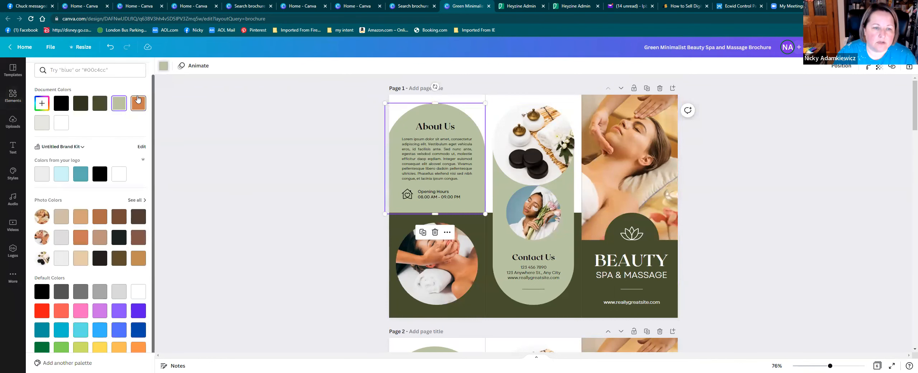
- Recolor page 1's Contact Us panel and the dark green band across the page's lower half with the same orange
click(497, 256)
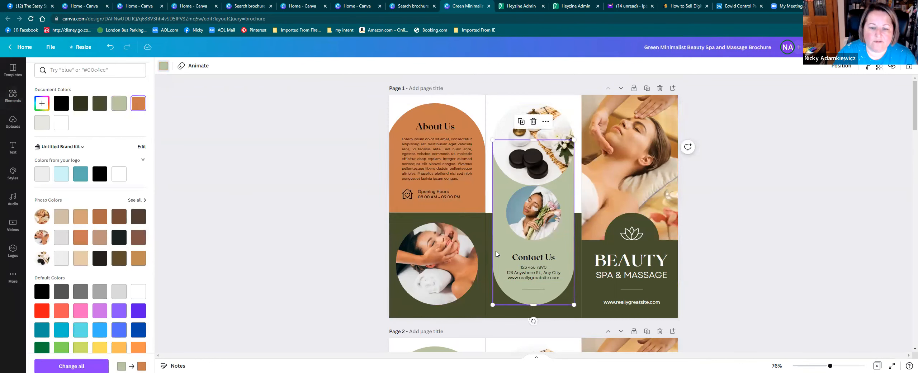
click(138, 103)
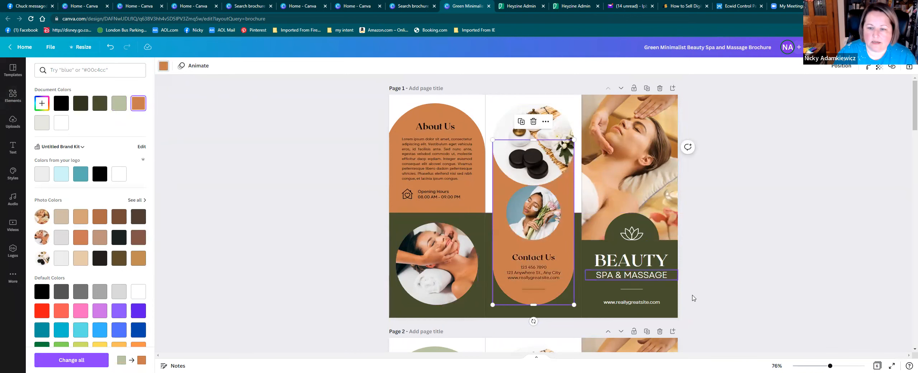
click(671, 251)
click(137, 105)
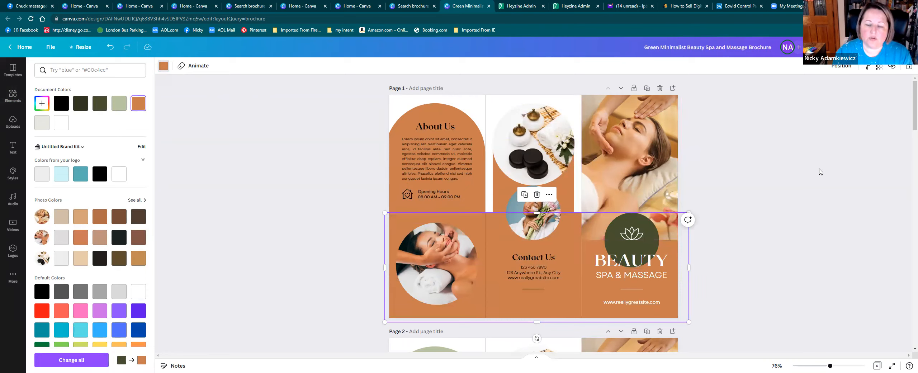
click(549, 195)
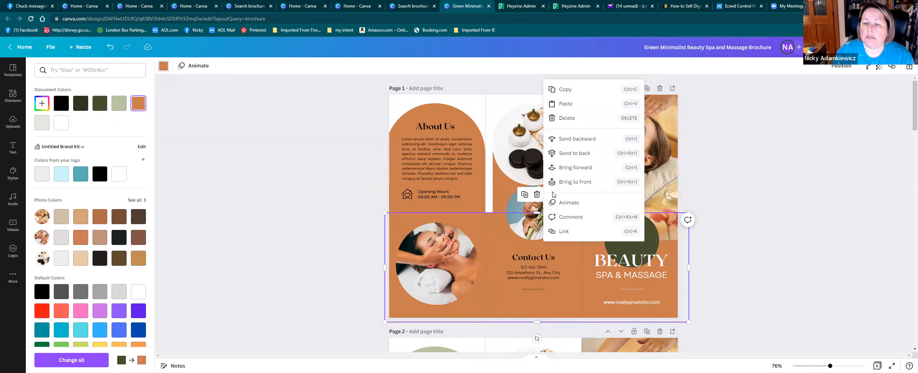
click(766, 190)
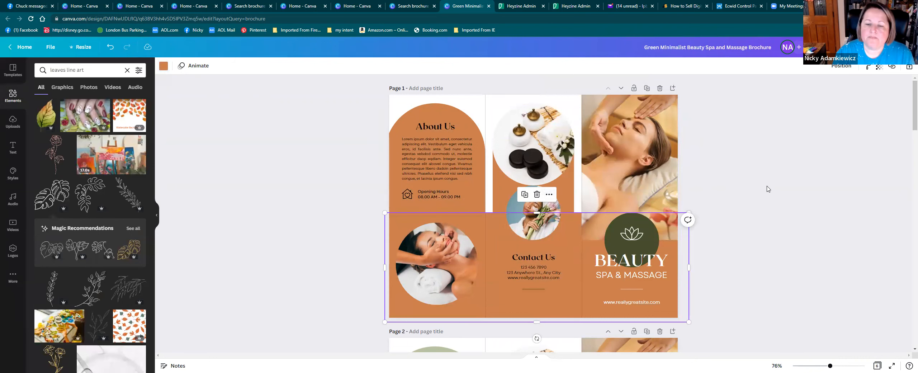
click(767, 189)
- Set page 1's background to the document's light sage green
click(562, 100)
click(164, 66)
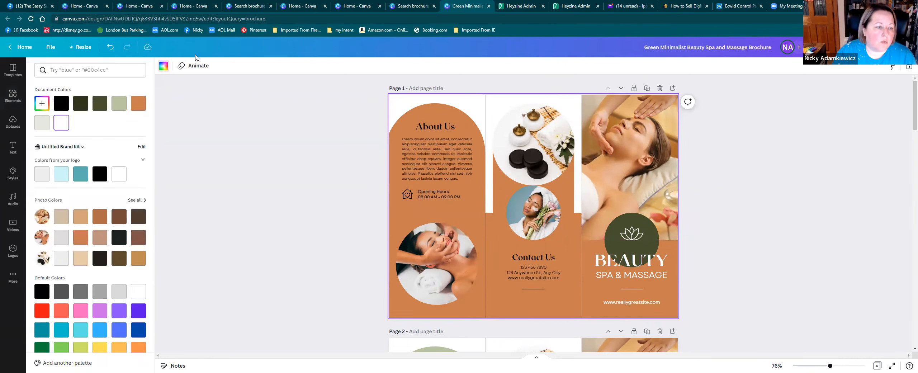
click(119, 103)
click(812, 173)
click(812, 172)
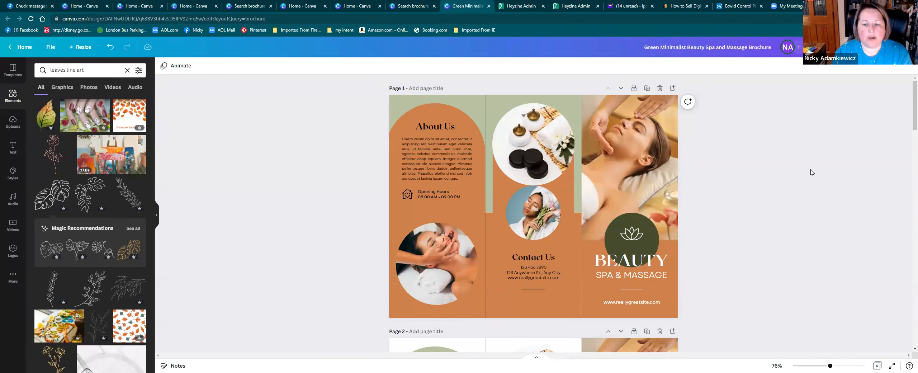
- Delete page 2, the unedited green copy of the spa cover page
scroll(811, 172, down, 3)
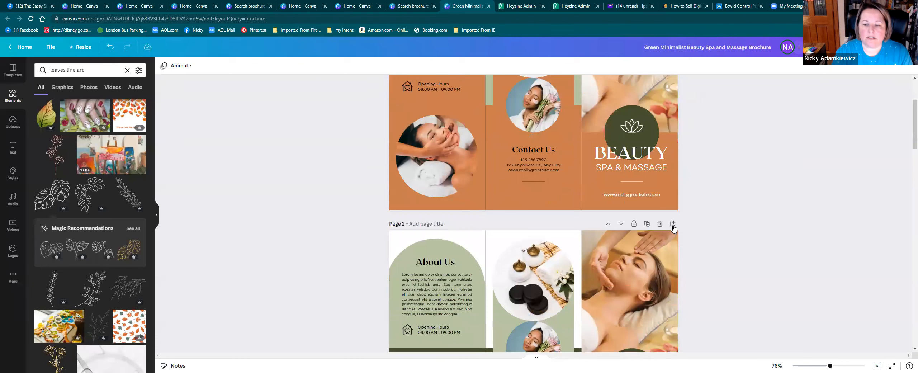
click(659, 224)
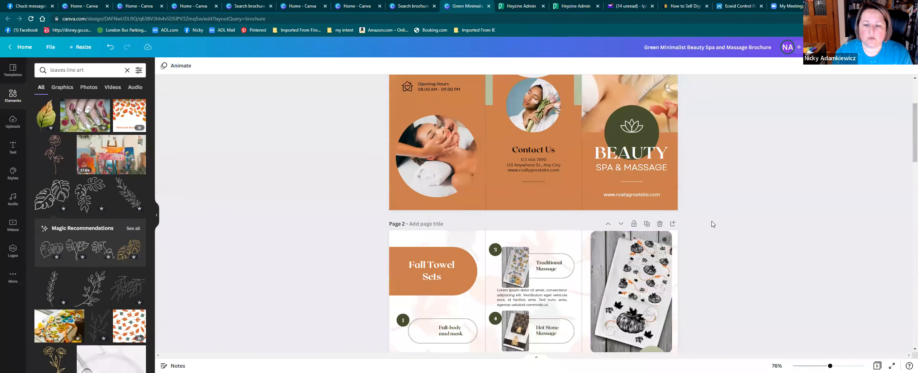
- Recolor the dark green circle behind page 1's lotus icon with the document's light sage green
click(655, 121)
click(164, 65)
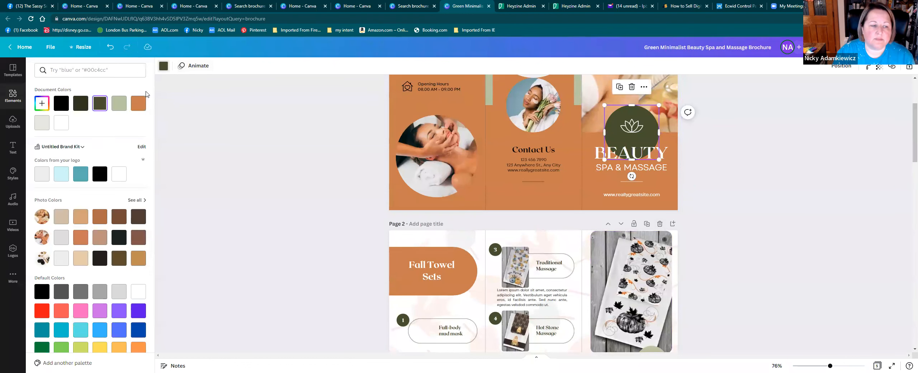
click(118, 103)
click(753, 175)
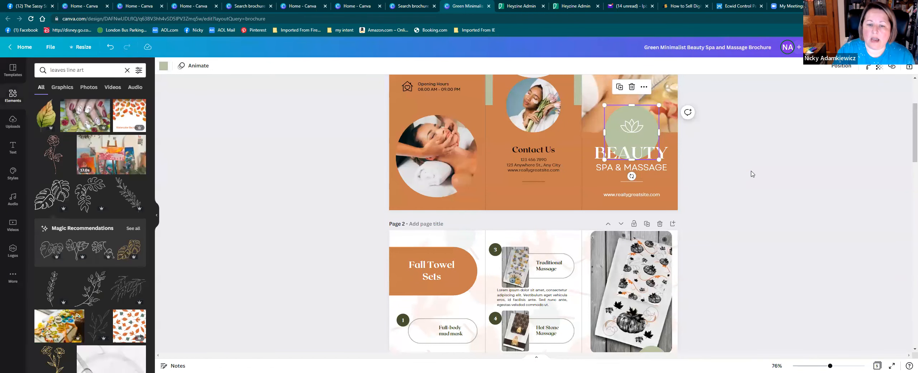
scroll(750, 174, up, 3)
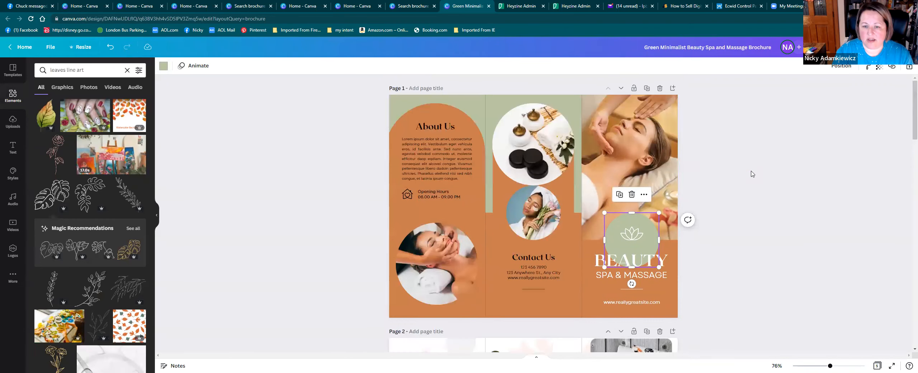
- Copy the faded leaf background from page 2 and paste it as page 1's background
scroll(749, 175, down, 3)
click(551, 245)
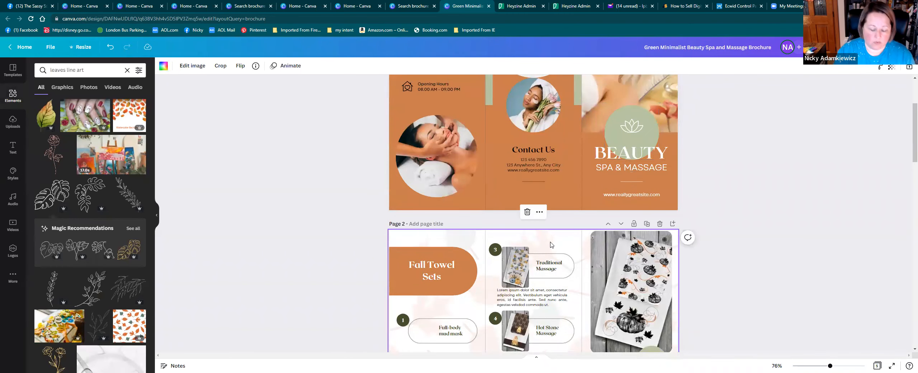
scroll(551, 245, up, 3)
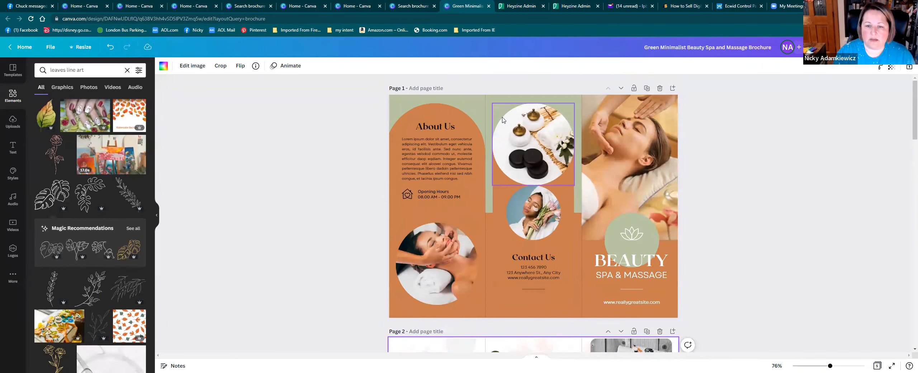
click(482, 104)
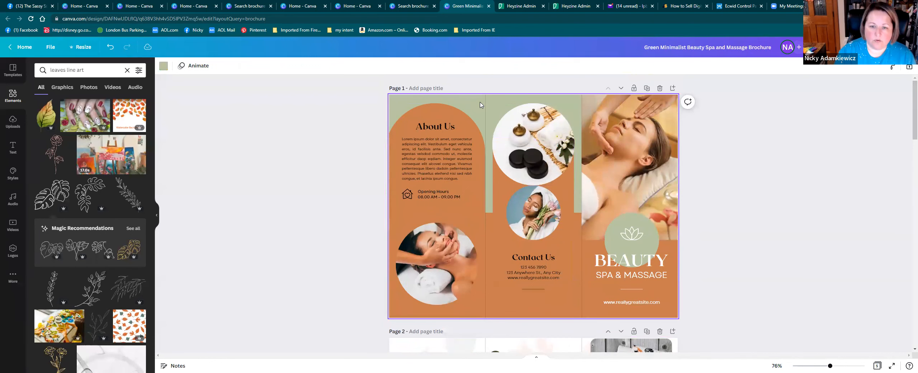
key(ctrl+v)
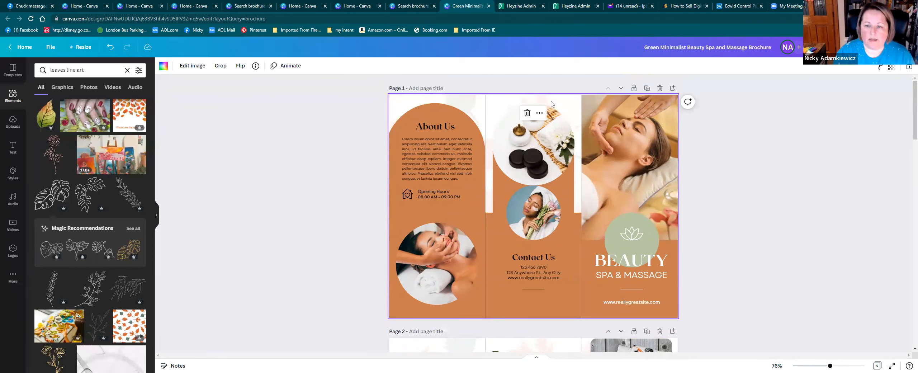
scroll(792, 160, down, 1)
scroll(792, 160, down, 2)
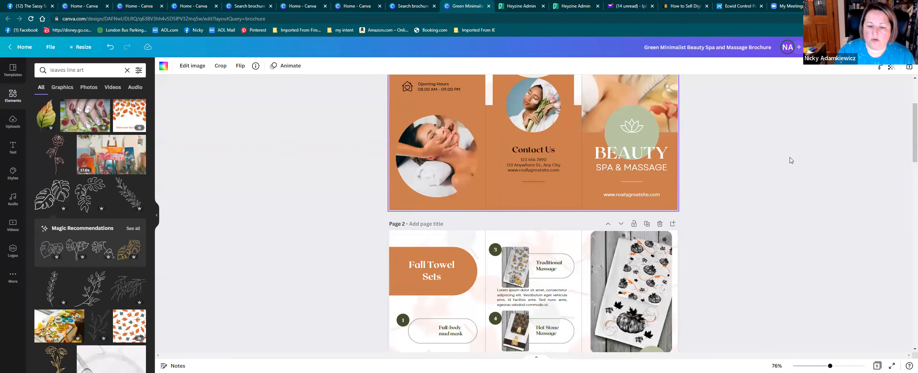
- Recolor the orange rounded panel behind page 1's Contact Us section with the document's light sage green
scroll(792, 160, down, 4)
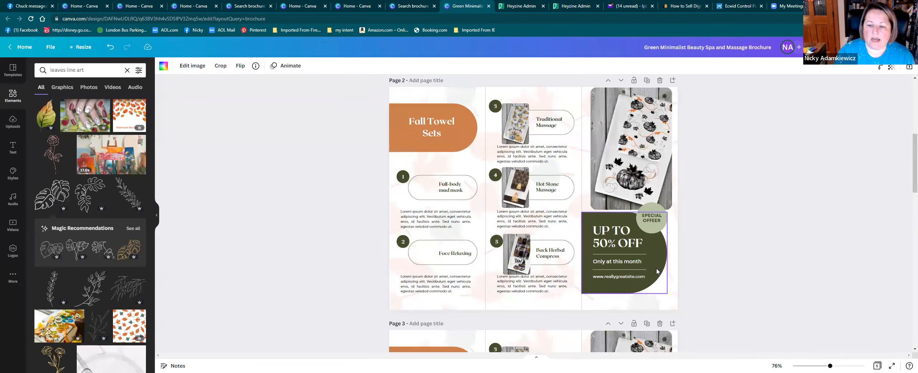
scroll(739, 246, up, 7)
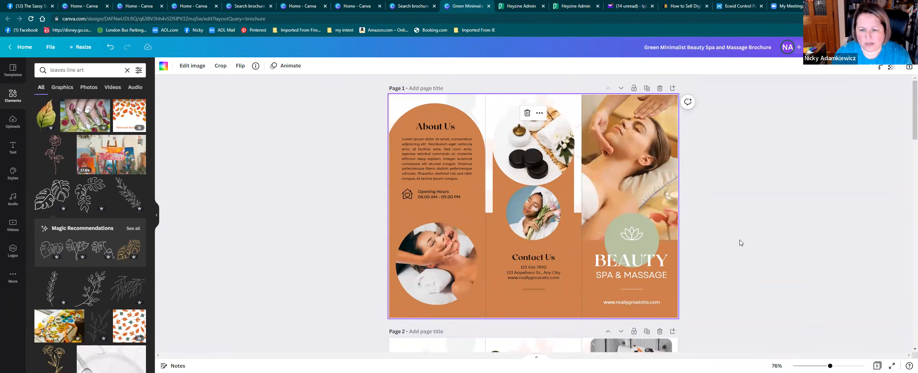
click(495, 192)
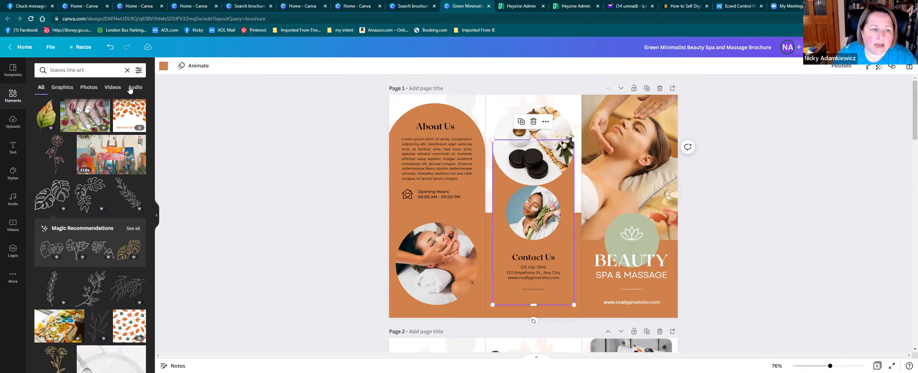
click(164, 66)
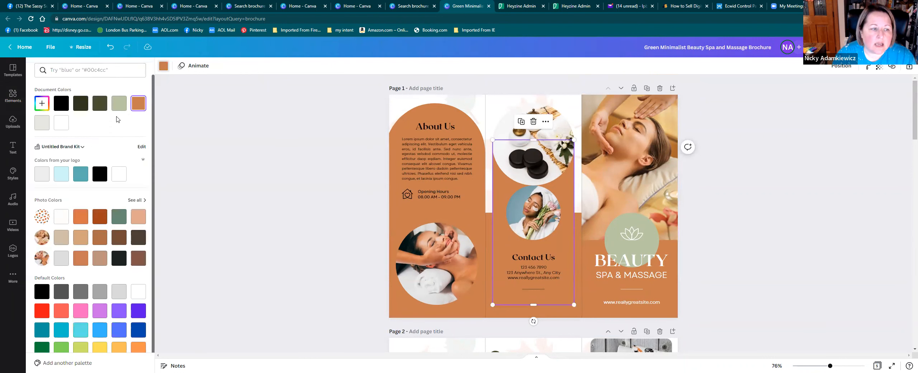
click(100, 106)
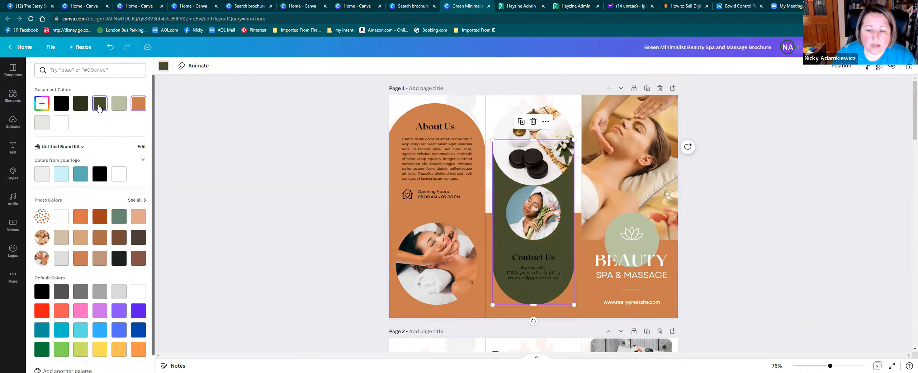
click(119, 104)
click(828, 189)
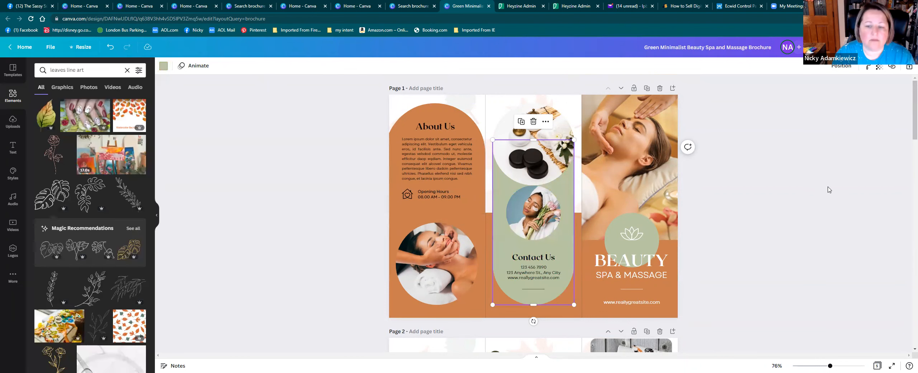
click(829, 189)
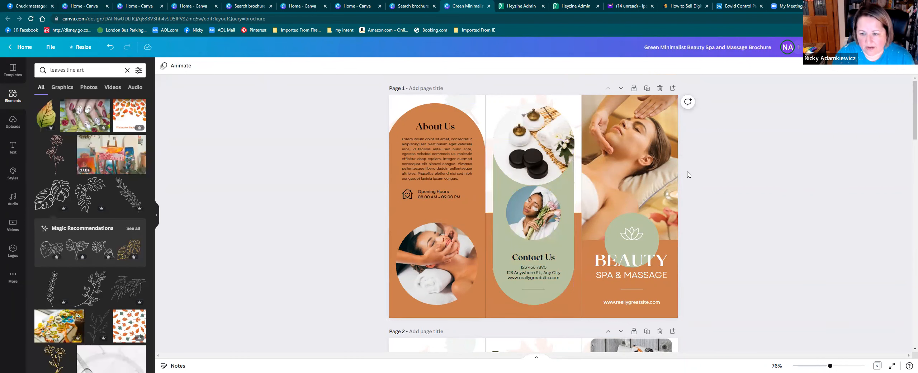
- Replace the large massage photo on page 1's cover panel with The Sassy Subber logo from the brand kit
click(662, 130)
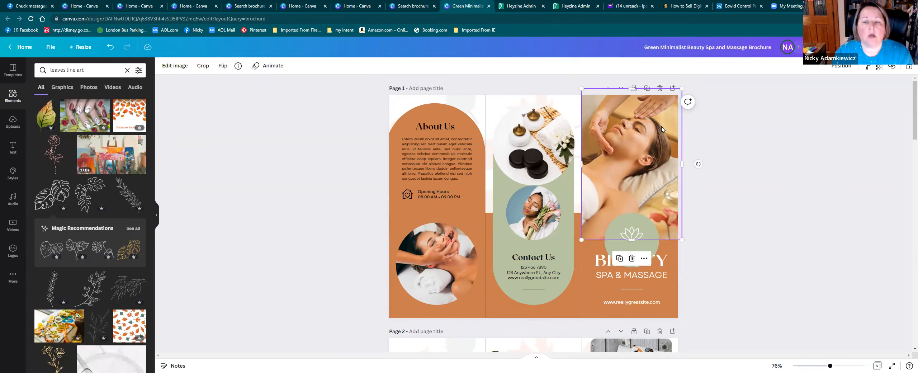
click(632, 258)
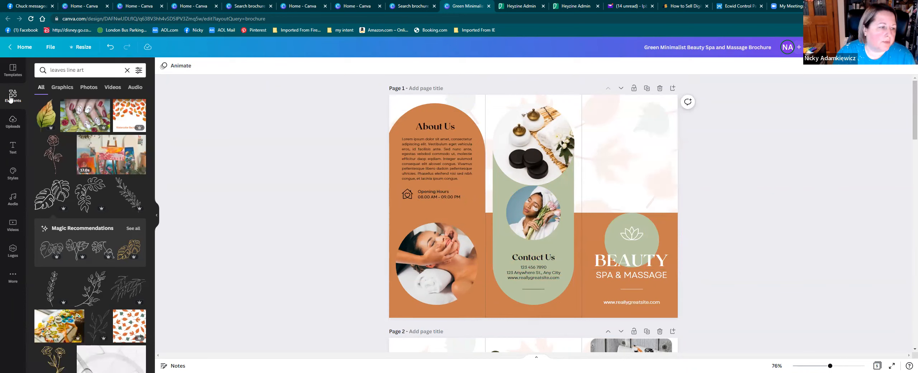
click(13, 251)
drag(73, 130, 701, 150)
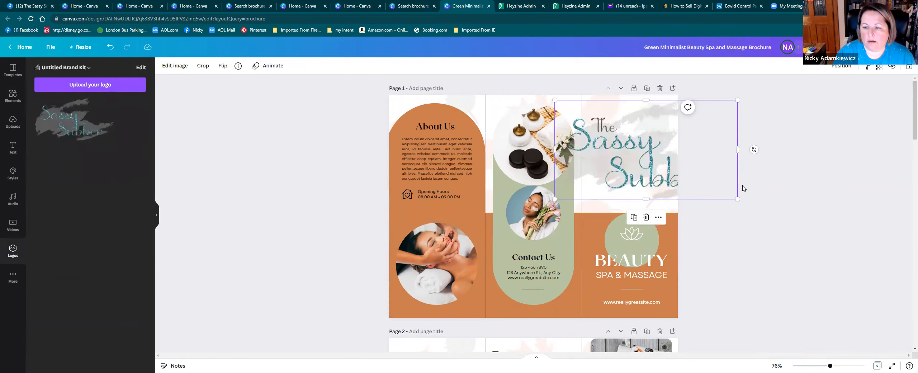
- Shrink the logo to fit within page 1's cover panel and position it in the upper part of the white area
drag(736, 198, 673, 164)
mouse_move(554, 136)
mouse_down()
mouse_move(591, 133)
mouse_move(537, 134)
mouse_up()
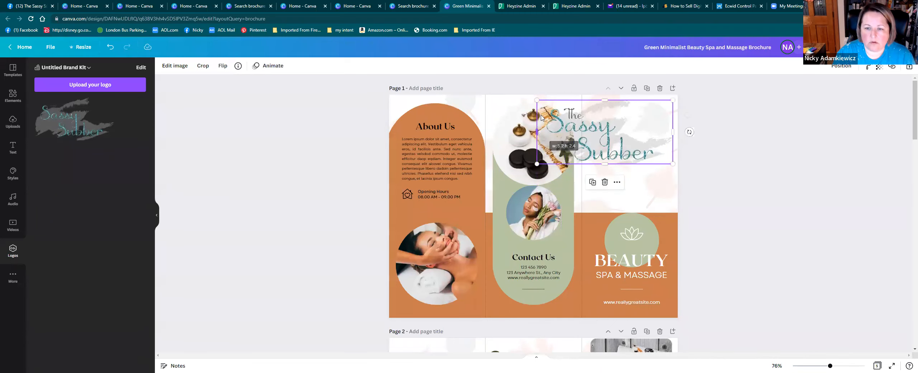
drag(536, 100, 582, 121)
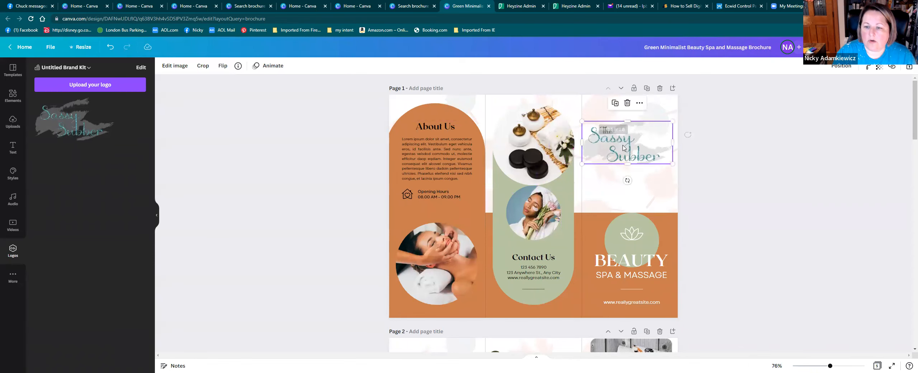
drag(629, 142, 638, 125)
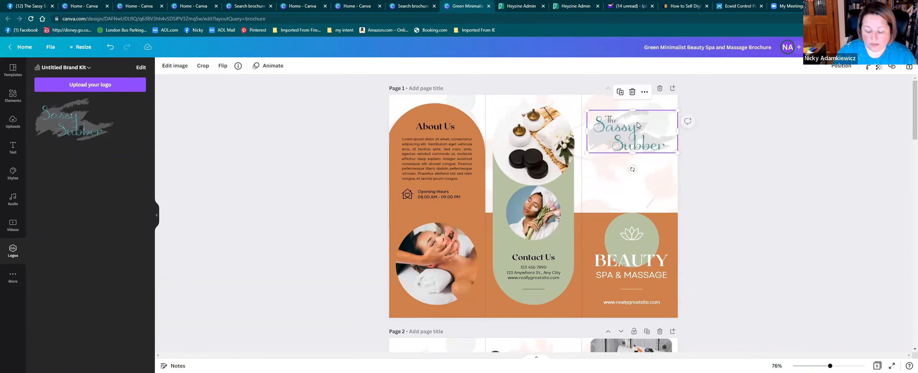
click(784, 166)
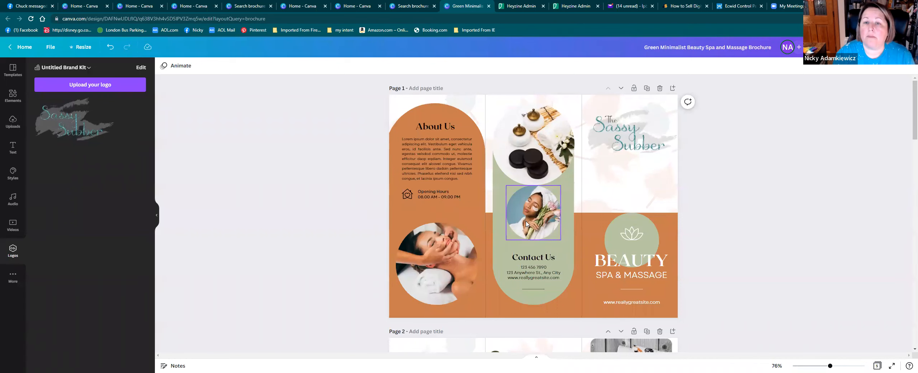
- Delete pages 3, 4 and 5, the duplicated Fall Towel Sets pages, keeping only page 2
scroll(526, 224, down, 4)
scroll(526, 224, down, 1)
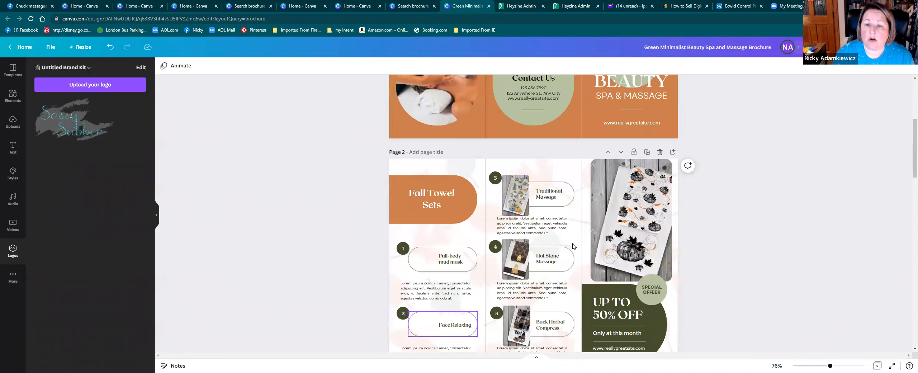
scroll(542, 153, up, 5)
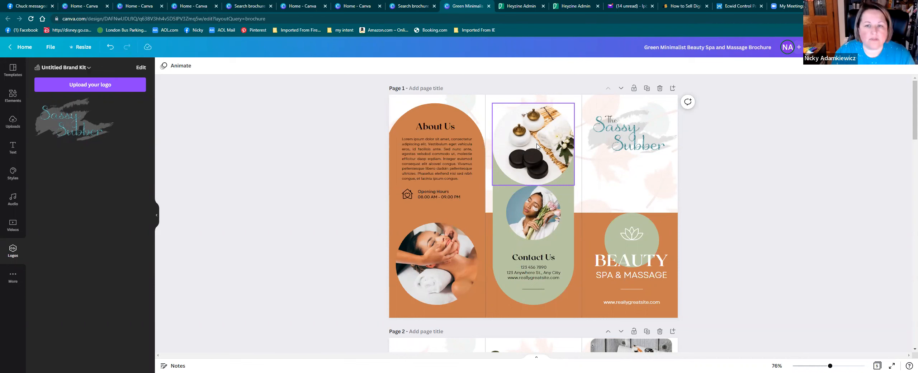
click(489, 203)
scroll(489, 204, down, 8)
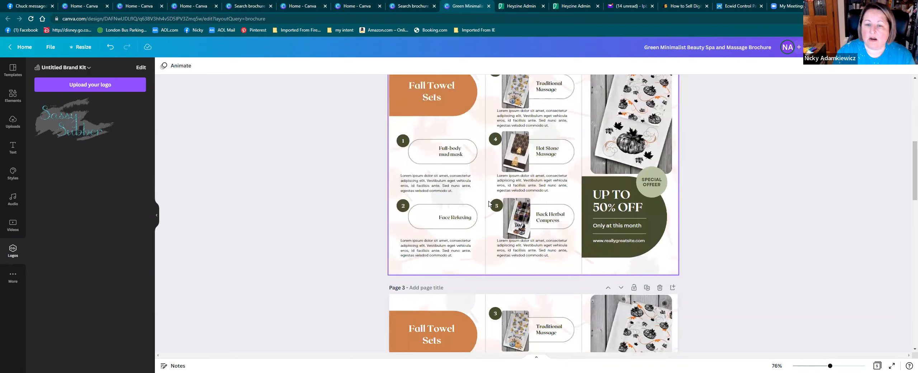
scroll(488, 204, up, 2)
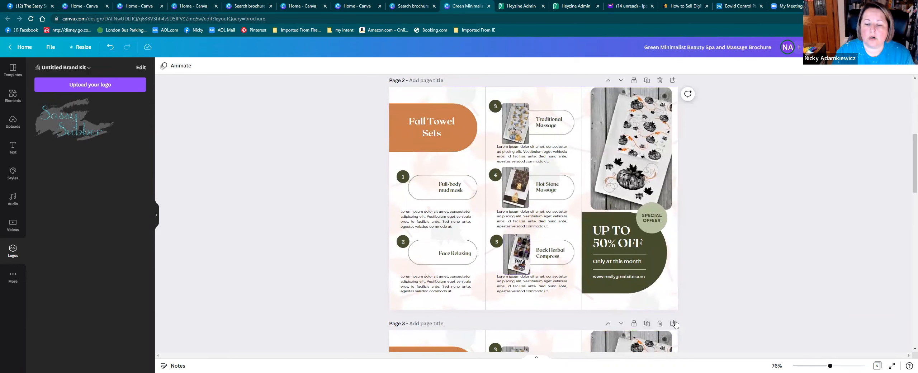
click(660, 324)
click(660, 324)
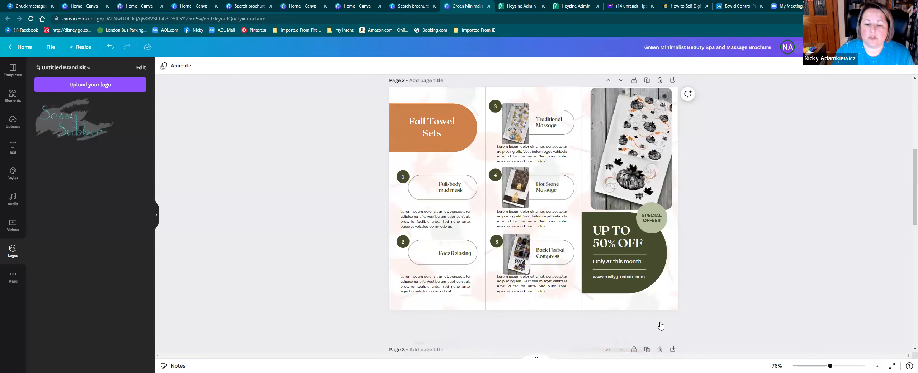
click(660, 324)
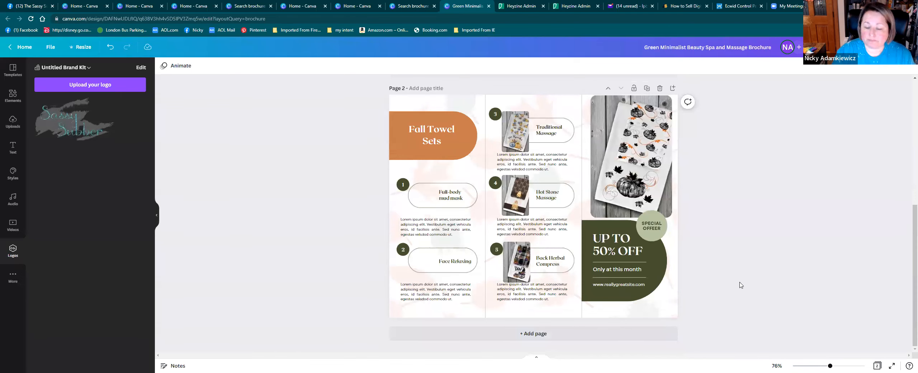
- Duplicate the Fall Towel Sets page 2 three times to make pages 3 to 5
scroll(740, 285, up, 1)
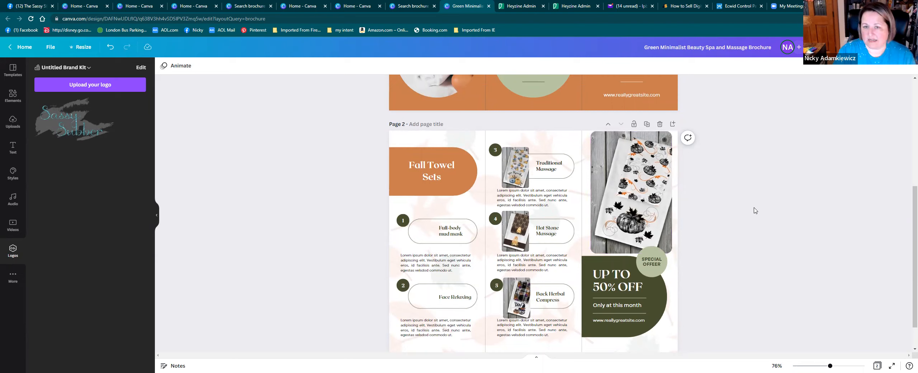
scroll(755, 211, down, 1)
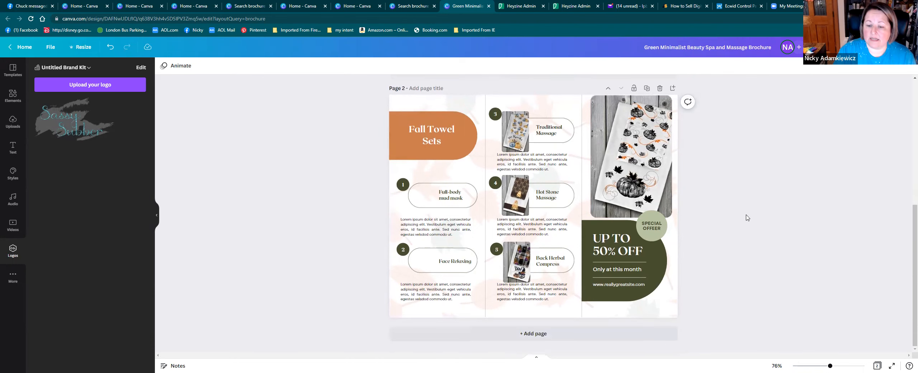
click(648, 90)
click(647, 89)
click(648, 90)
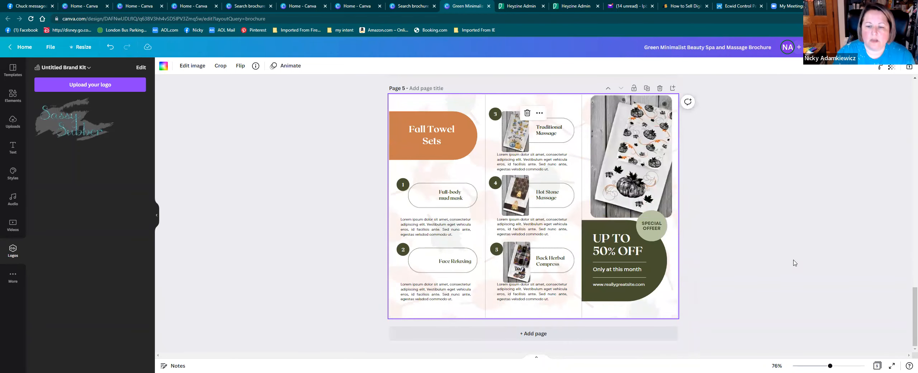
scroll(793, 262, up, 15)
scroll(794, 262, up, 10)
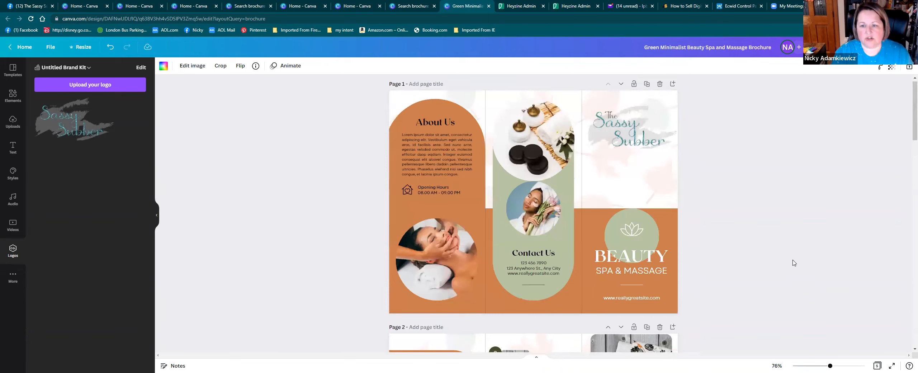
scroll(793, 263, down, 5)
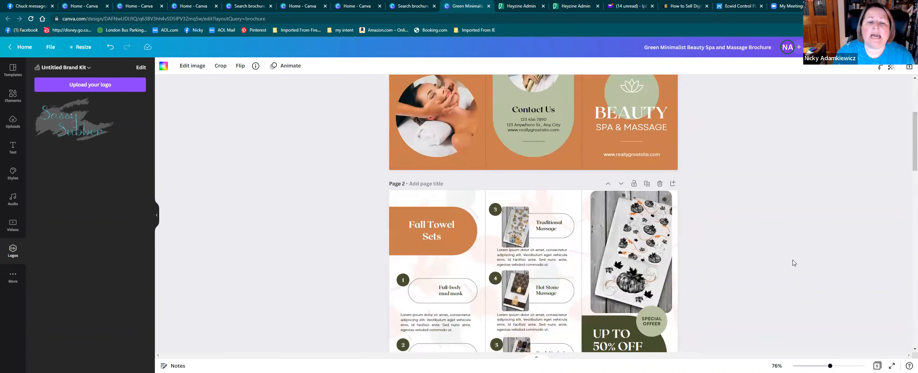
scroll(793, 262, down, 4)
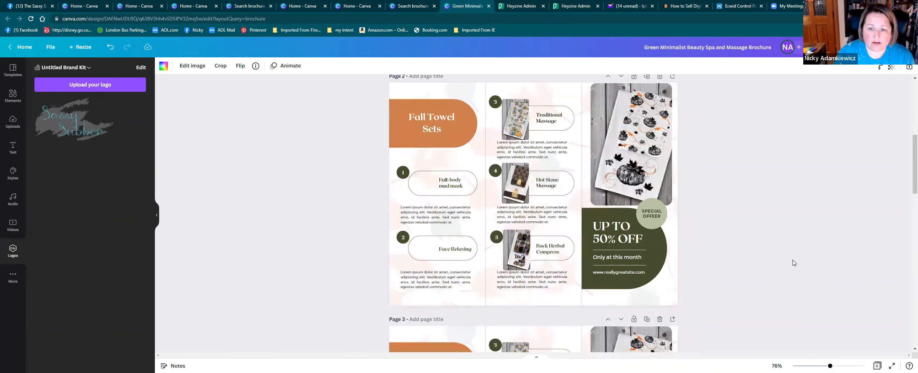
click(521, 125)
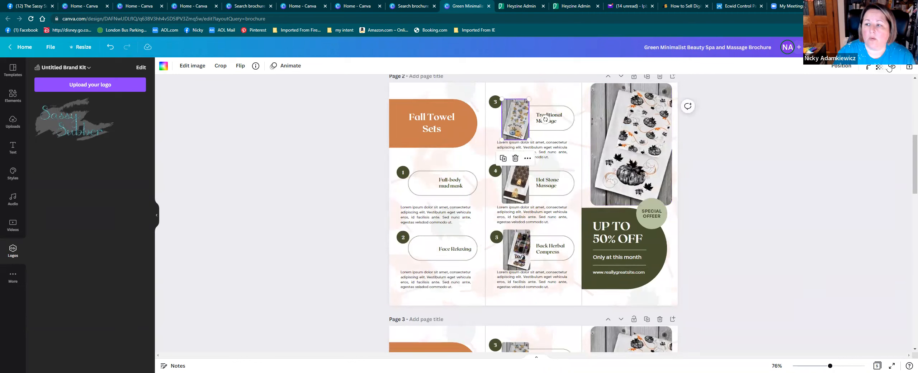
click(892, 67)
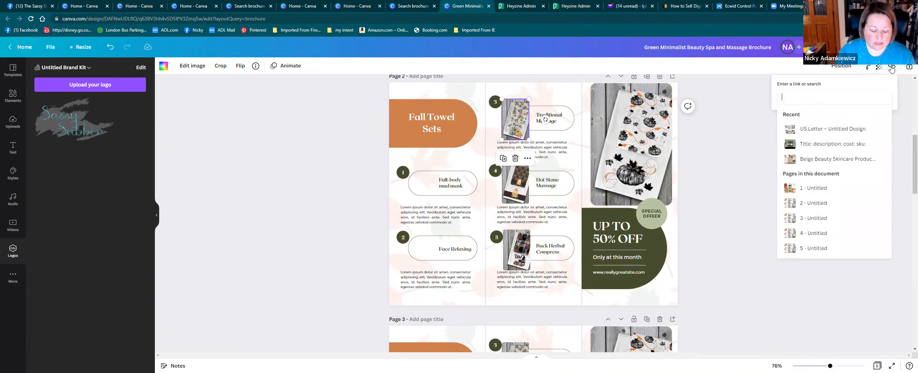
text(ww)
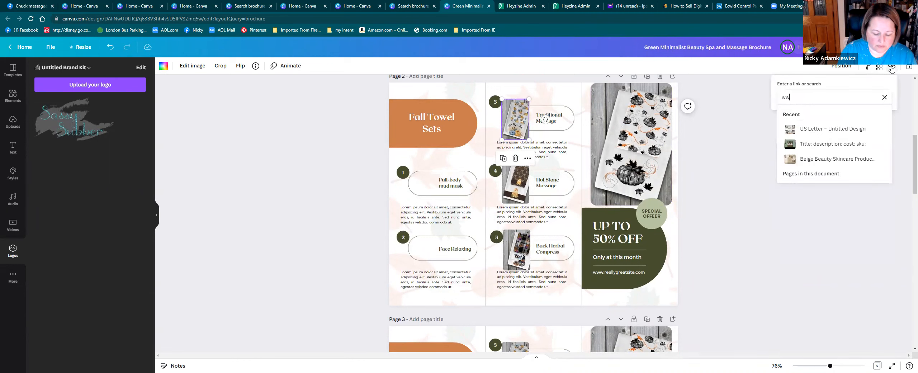
text(w.thesassysubber.com)
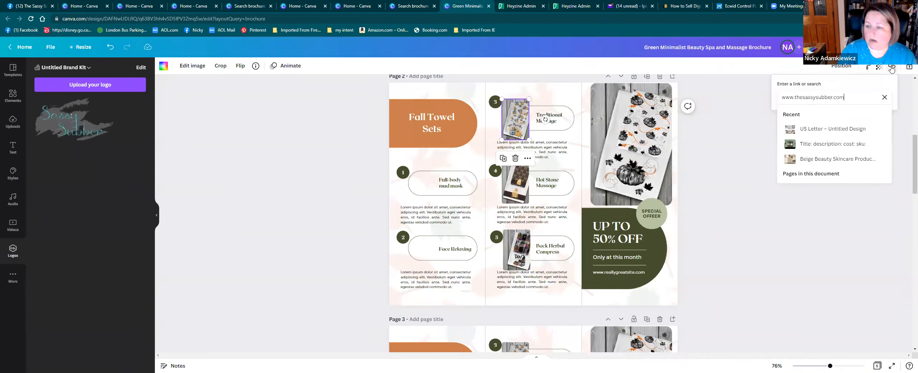
key(Return)
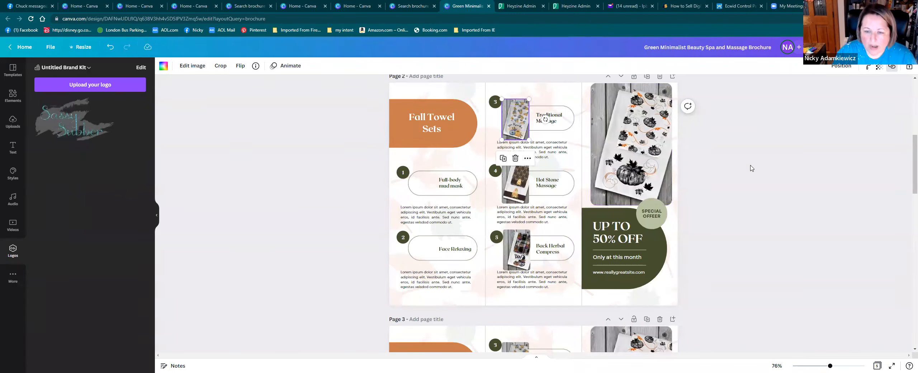
click(385, 150)
- Try to cover the number 3 product block on page 2 with a white square from the elements library, and delete the square
click(13, 97)
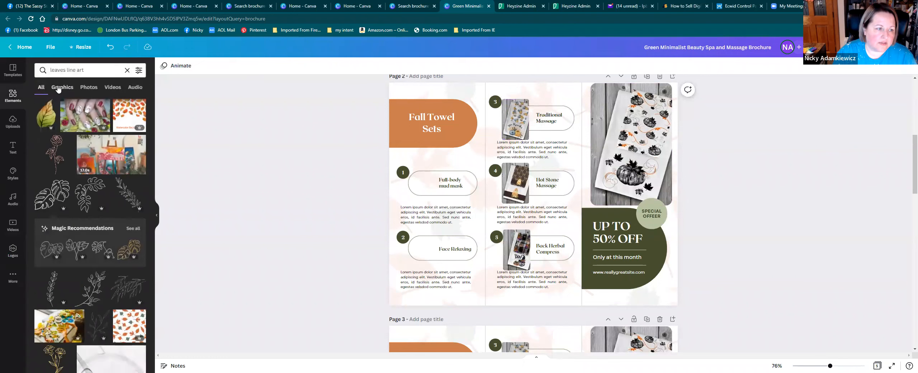
click(127, 70)
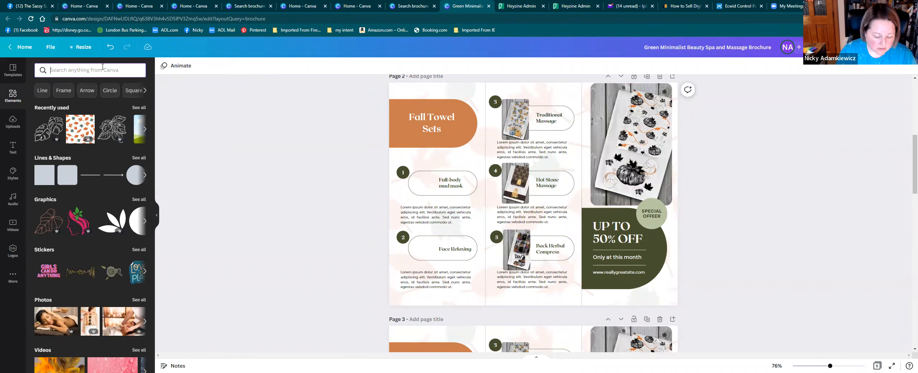
text(sqaure)
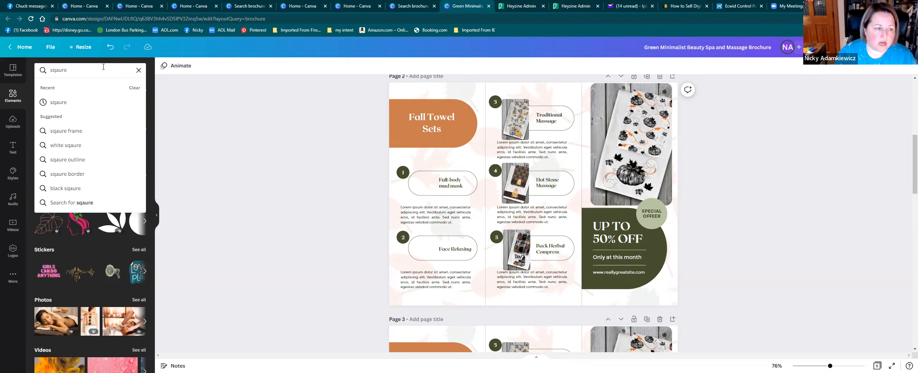
key(BackSpace)
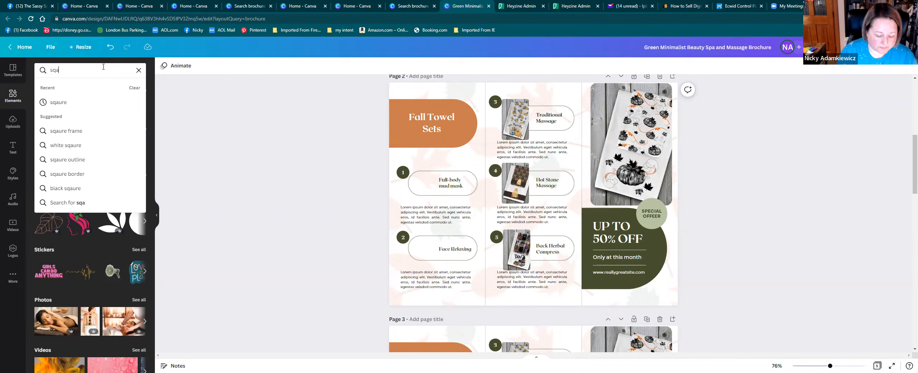
text(ure)
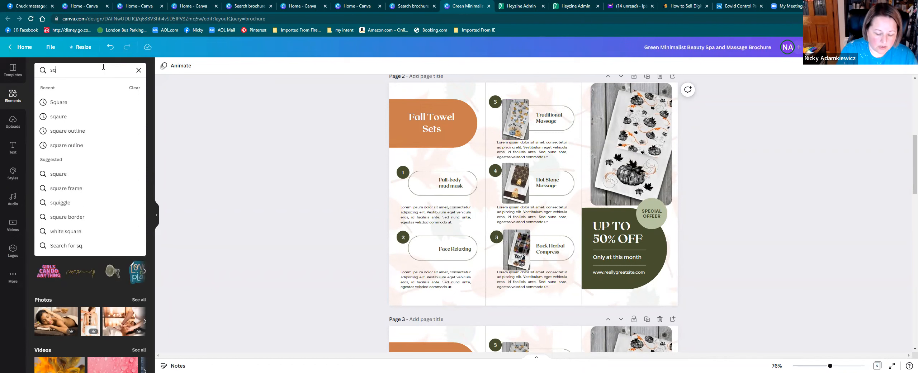
key(Return)
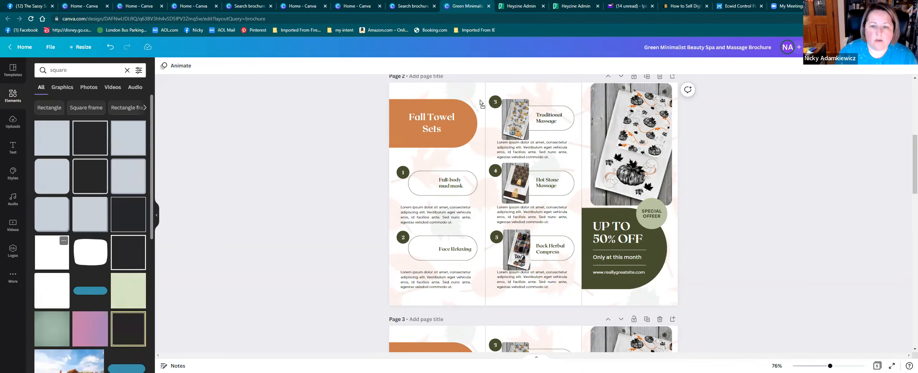
drag(510, 86, 510, 86)
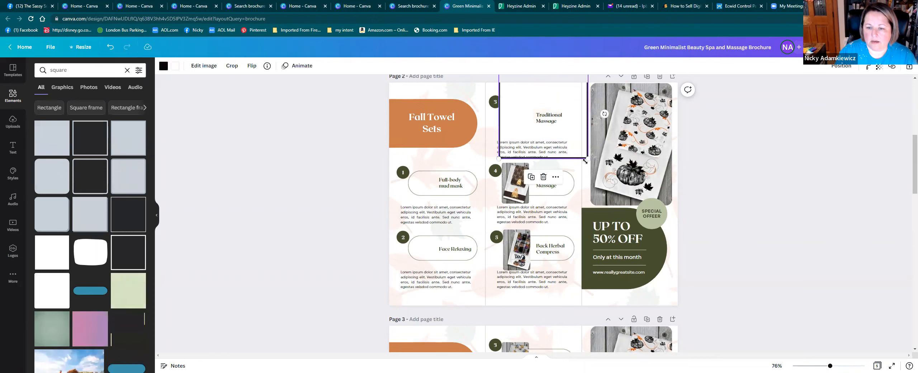
drag(588, 159, 563, 134)
drag(548, 84, 542, 97)
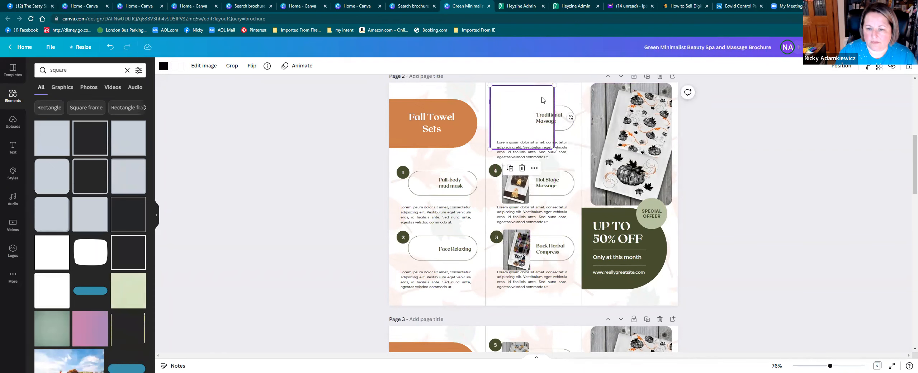
key(Delete)
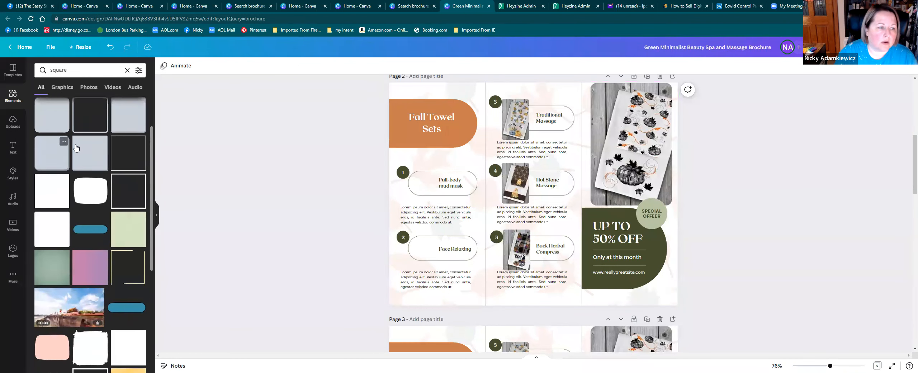
- Try to hide the number 3 product block on page 2 behind a resized white rectangle from the elements library, and delete the rectangle
click(43, 70)
text(rec)
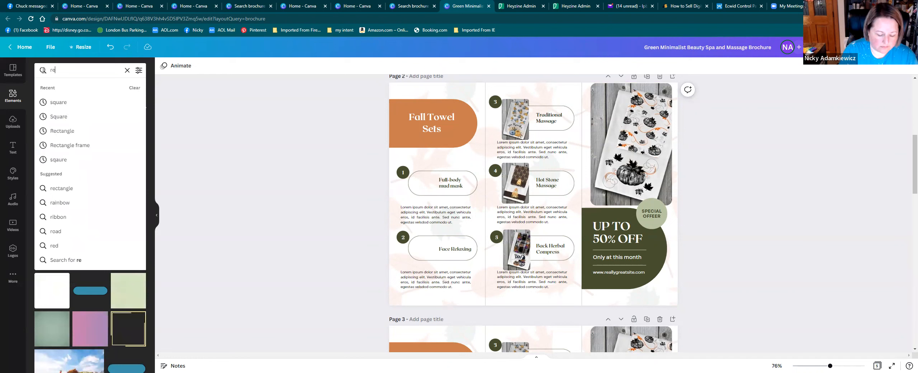
text(tangle)
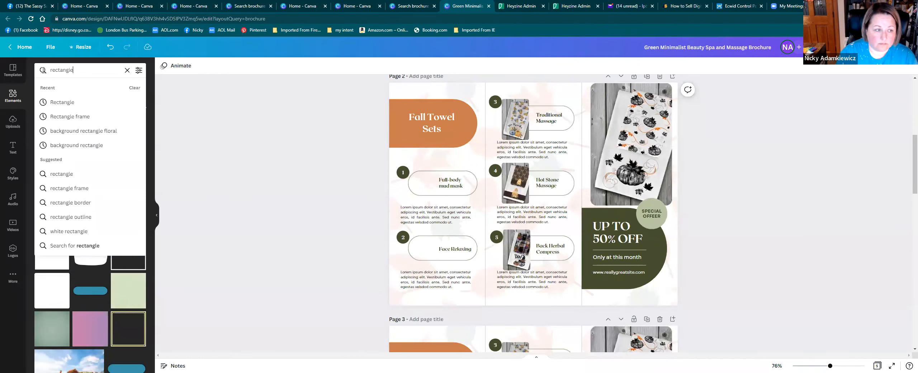
click(67, 103)
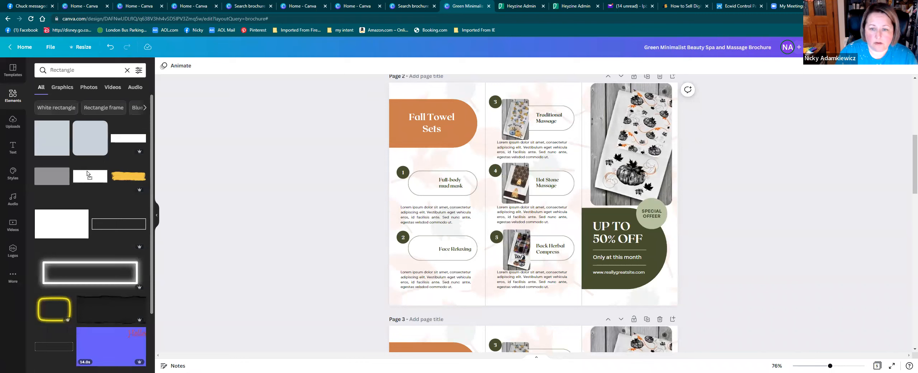
click(503, 112)
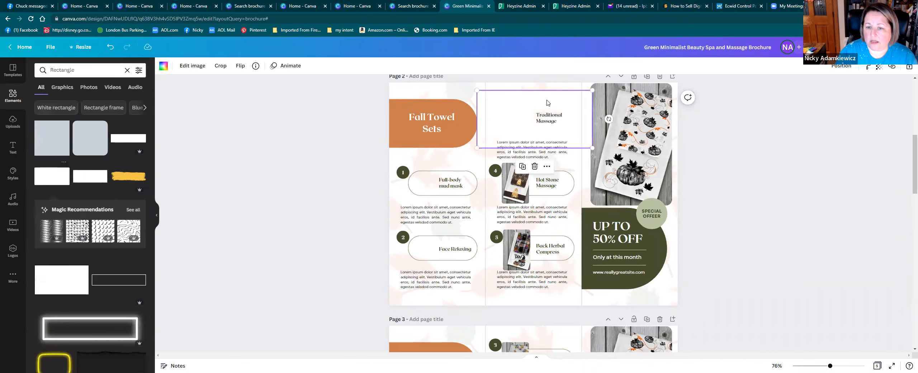
drag(475, 90, 490, 97)
drag(592, 148, 582, 141)
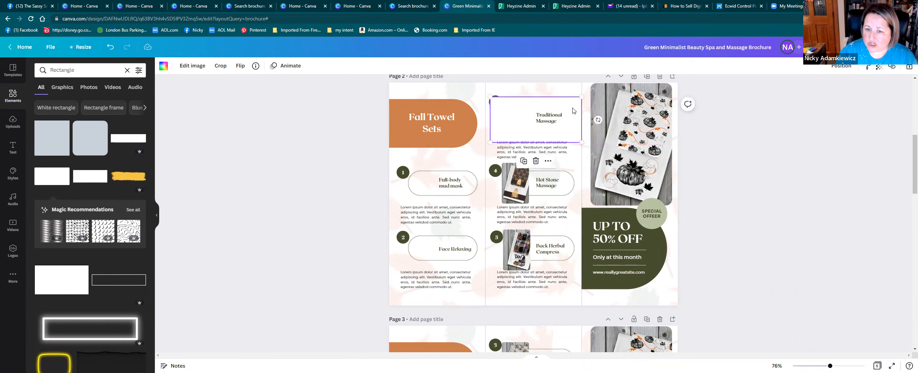
drag(574, 106, 574, 105)
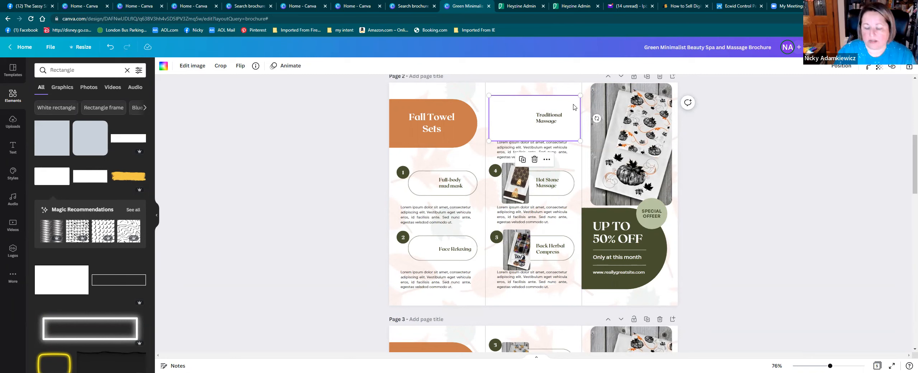
key(Delete)
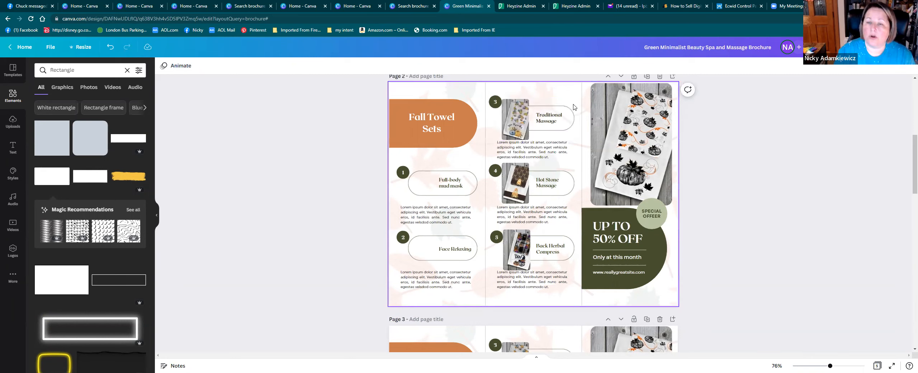
click(809, 158)
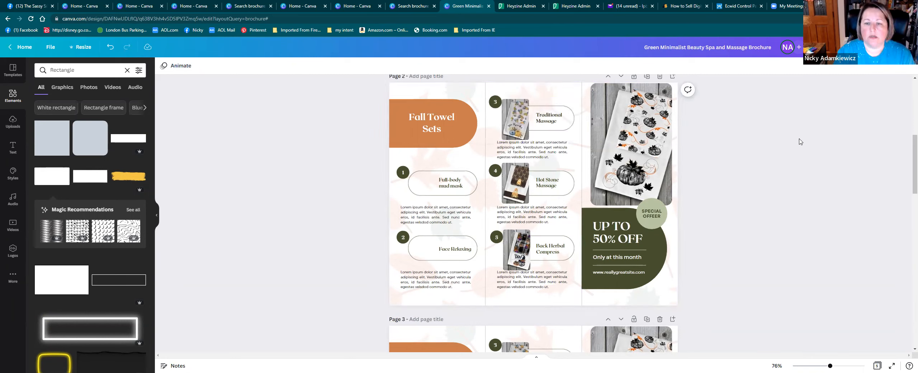
- Examine the trifold print order options and the price for each quantity, without placing an order
scroll(784, 164, up, 6)
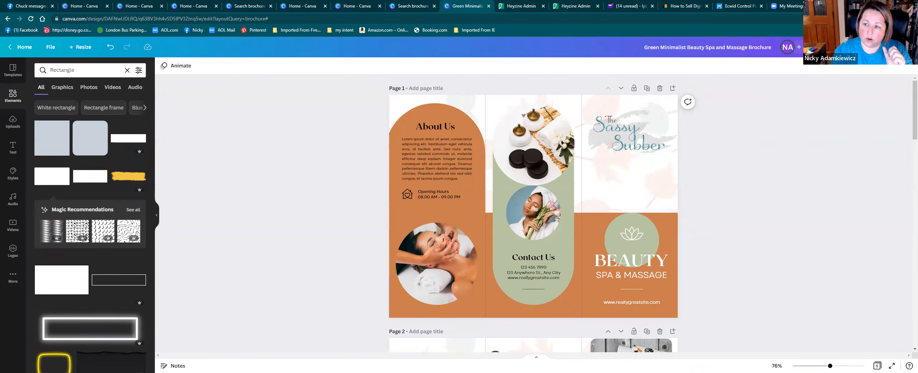
click(857, 47)
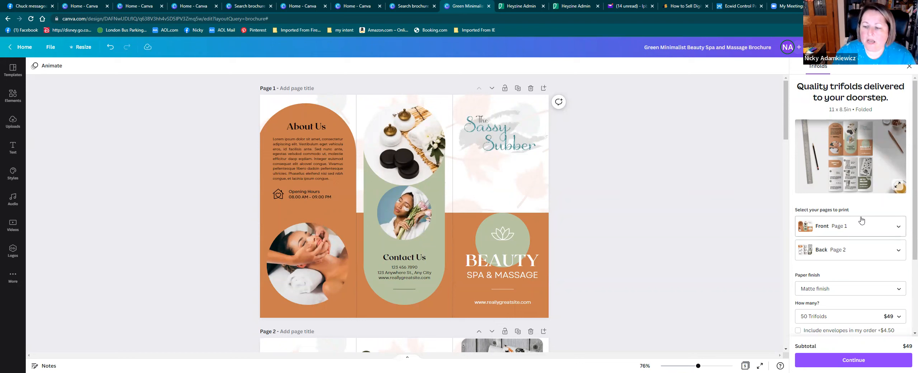
scroll(875, 237, down, 2)
click(879, 248)
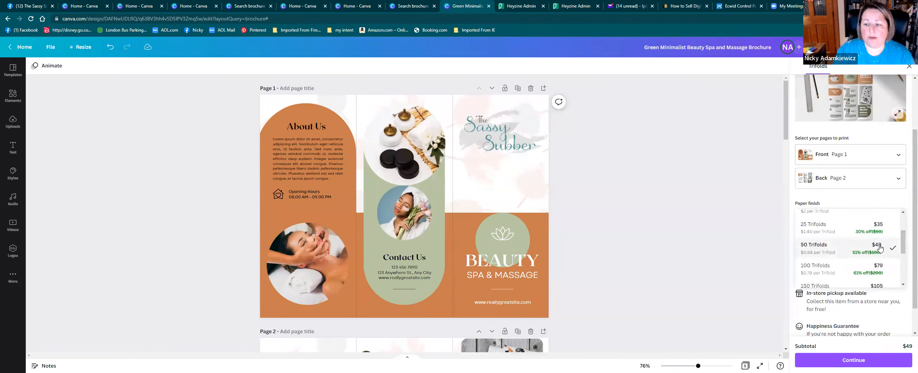
scroll(880, 247, down, 2)
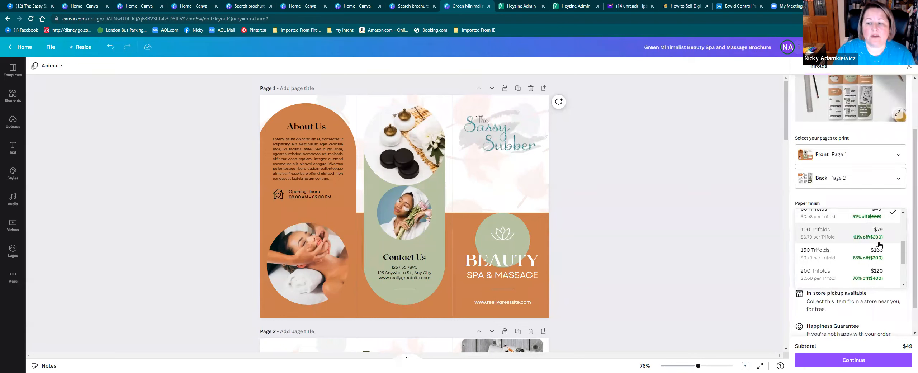
scroll(879, 245, down, 3)
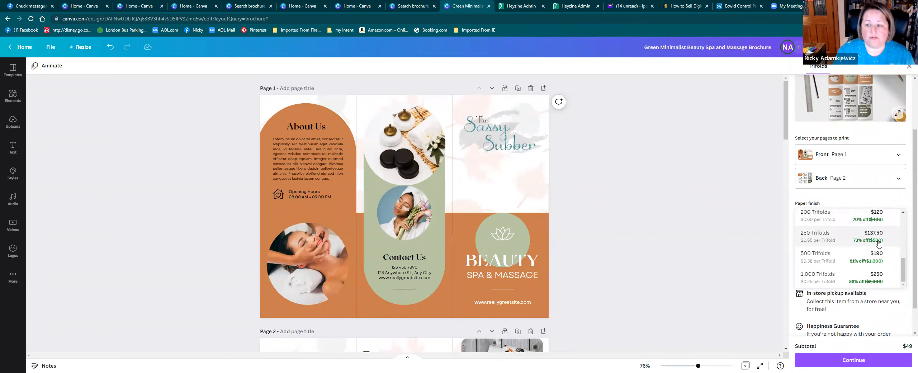
click(692, 228)
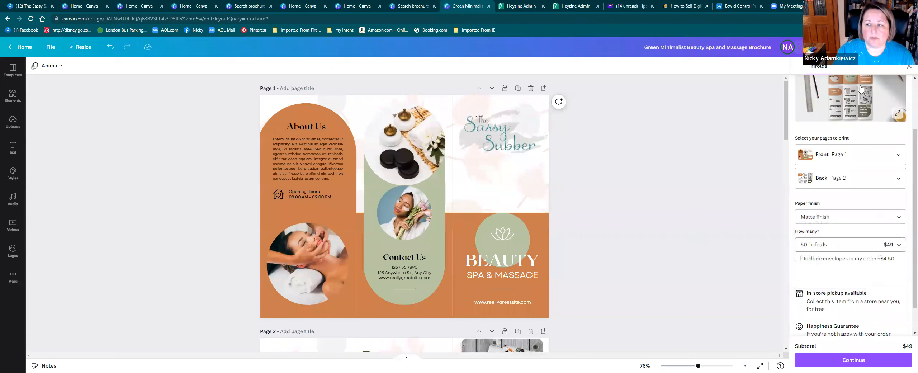
click(910, 67)
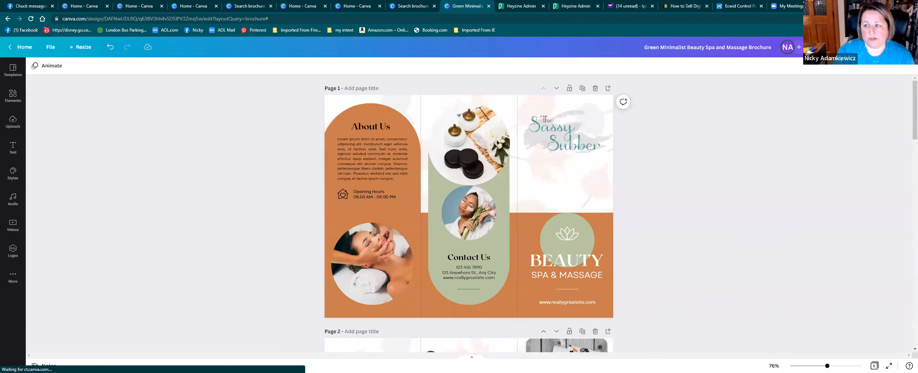
scroll(783, 211, down, 8)
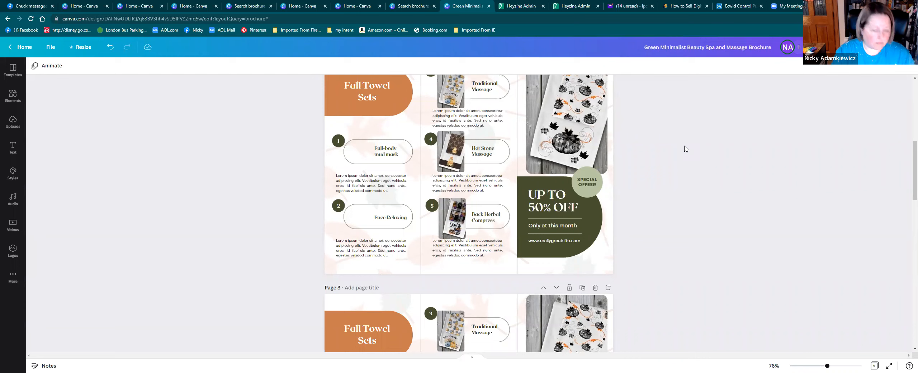
scroll(684, 149, up, 1)
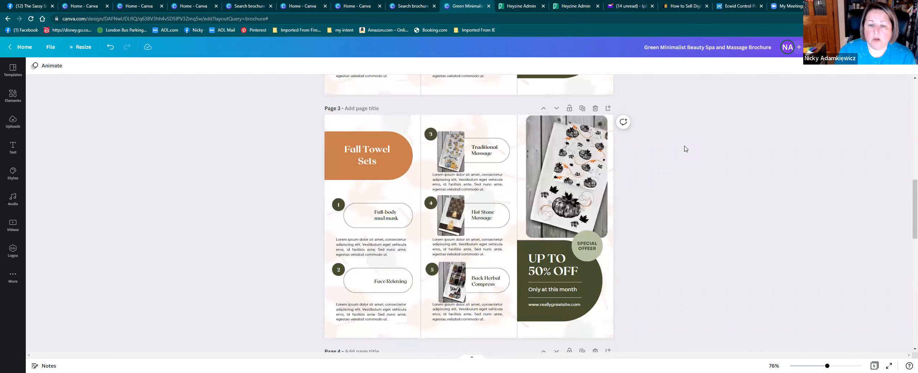
scroll(684, 149, down, 1)
scroll(684, 148, up, 1)
scroll(684, 148, up, 5)
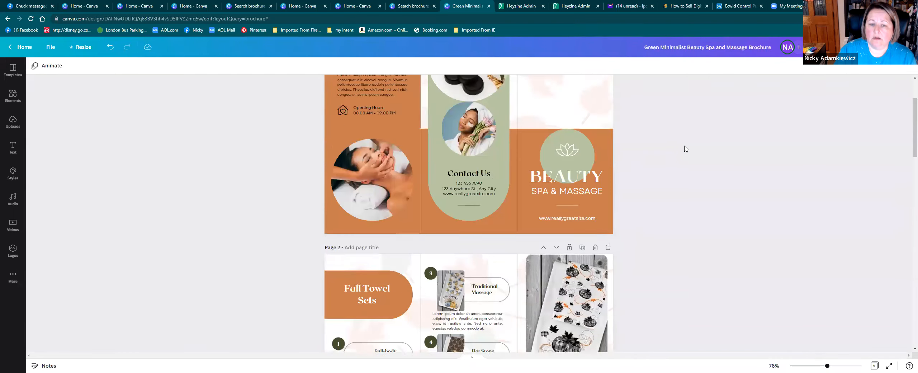
scroll(684, 149, down, 3)
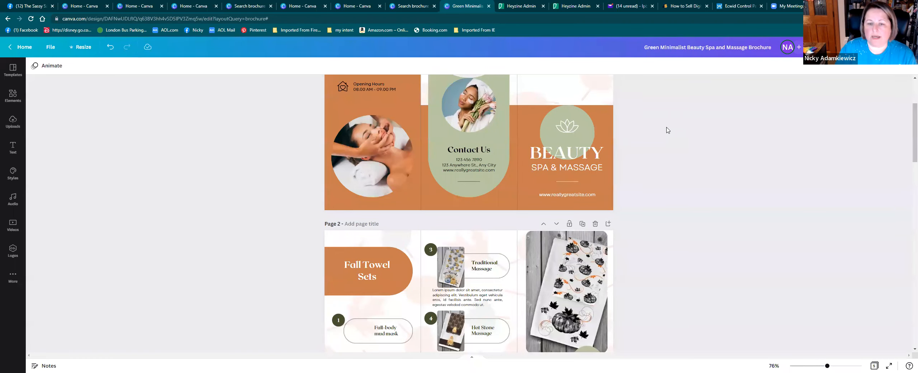
scroll(666, 130, down, 5)
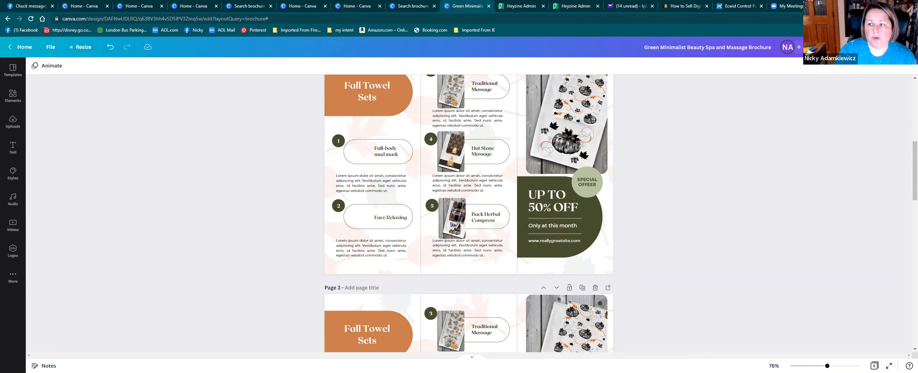
- Examine the file types available for downloading the brochure, leaving the download unstarted
click(898, 47)
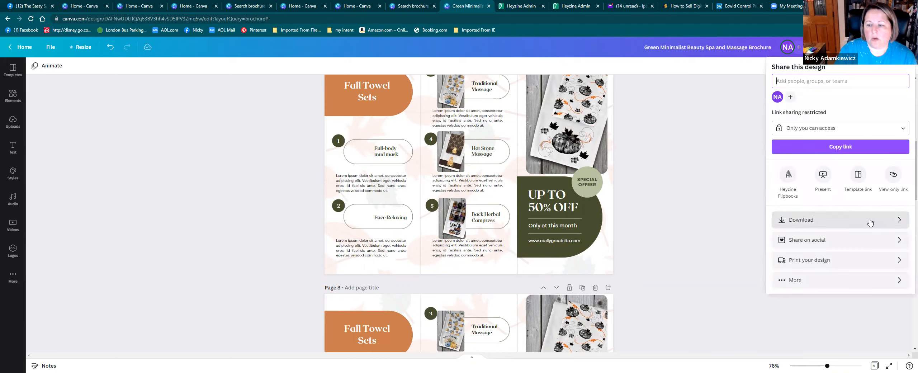
click(897, 223)
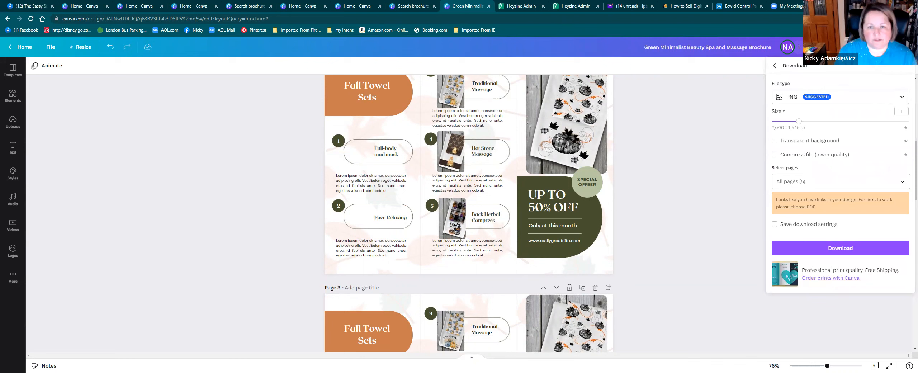
click(902, 97)
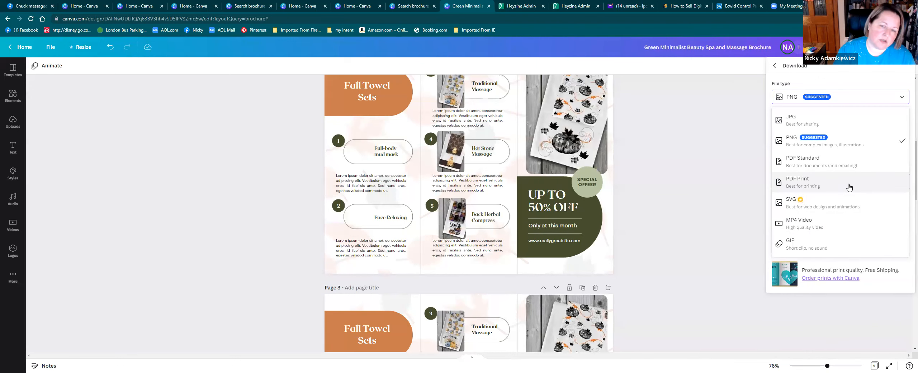
click(698, 131)
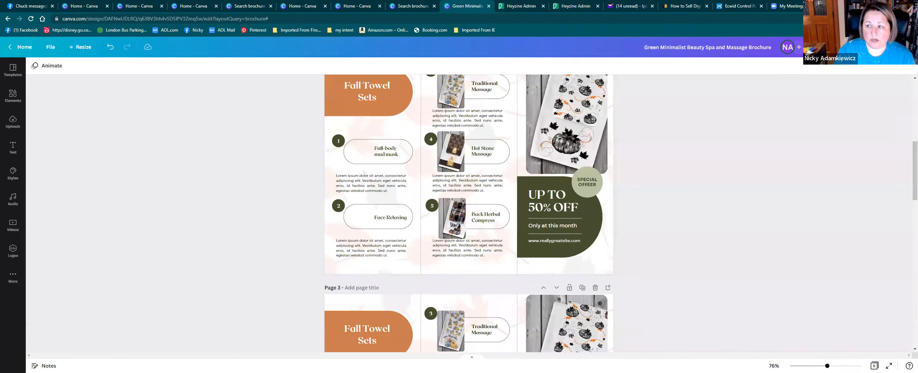
- Publish all five brochure pages to Heyzine Flipbooks and open the saved design there
click(893, 47)
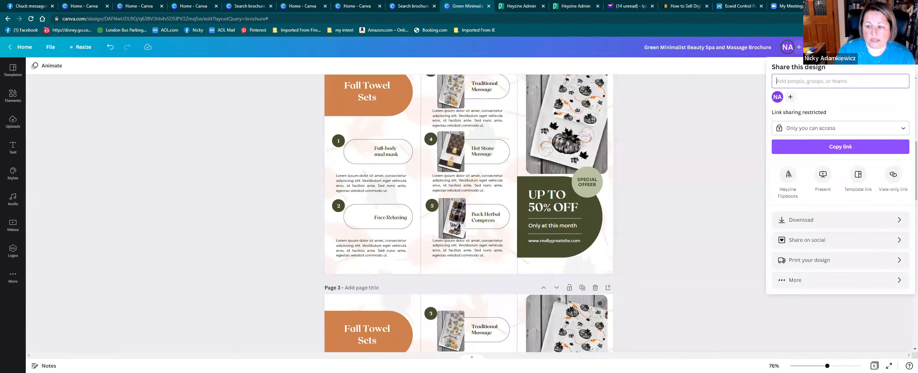
click(790, 285)
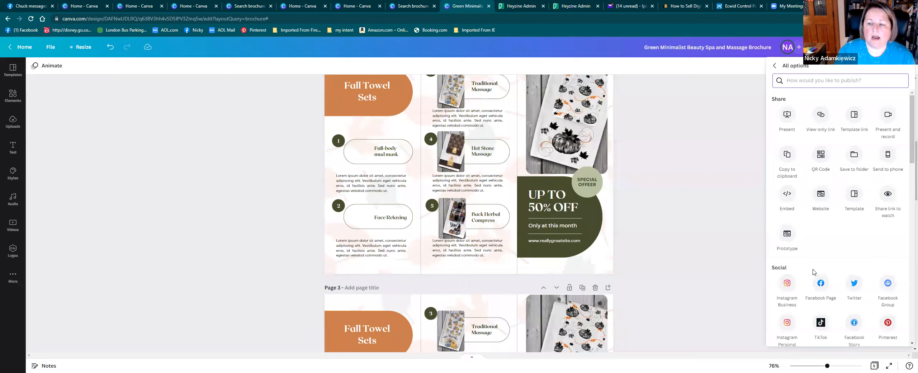
scroll(813, 255, down, 5)
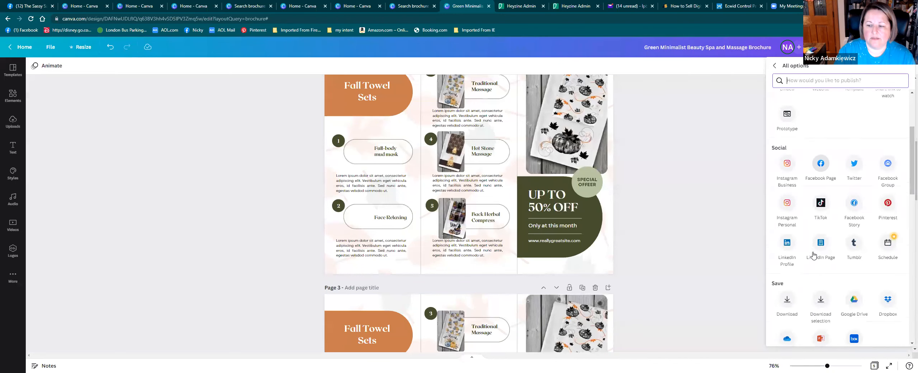
scroll(814, 244, down, 5)
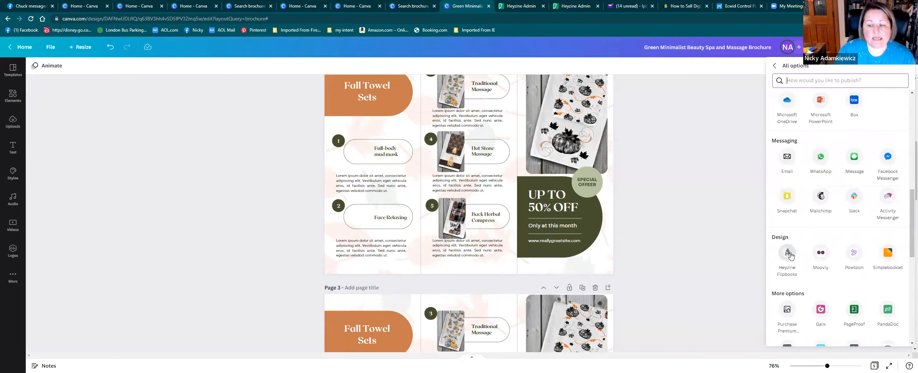
click(791, 256)
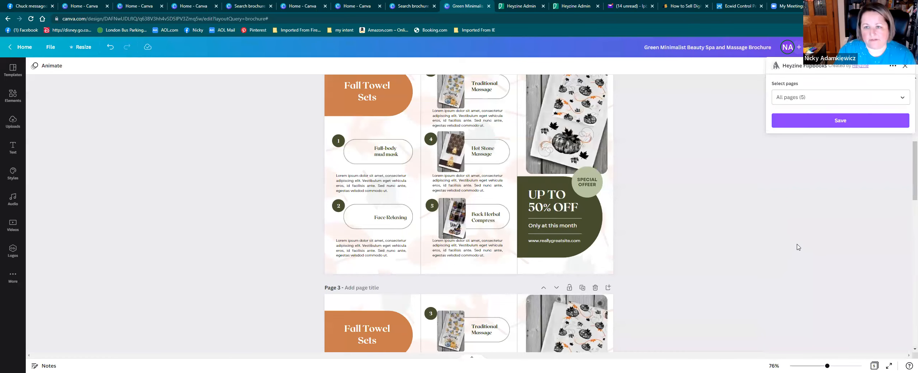
click(848, 124)
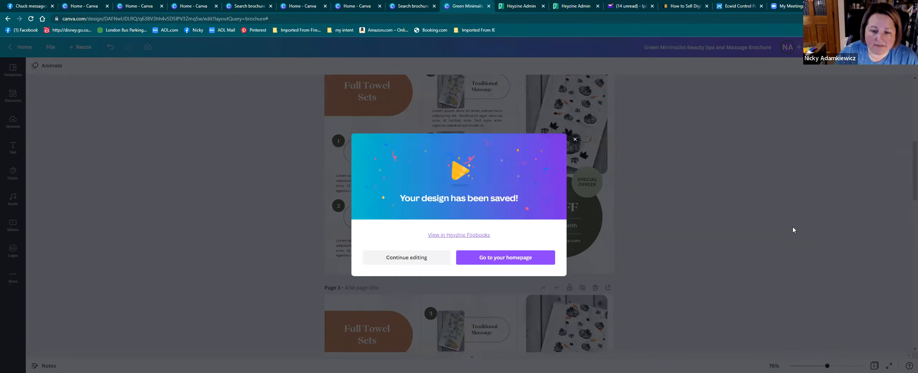
click(441, 235)
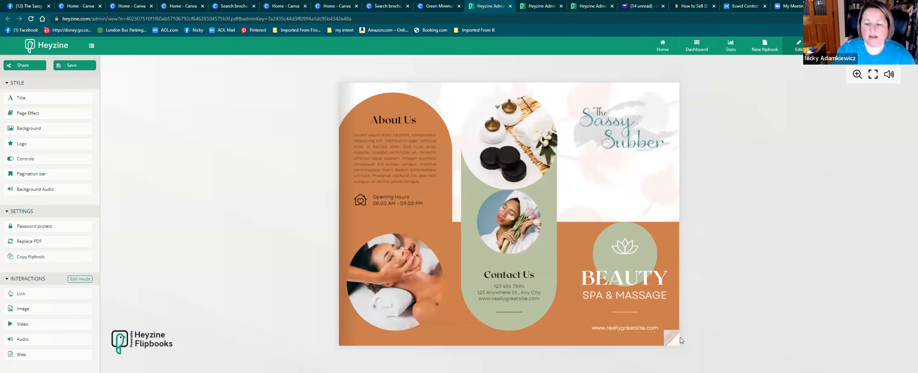
- Leaf through the flipbook's pages forward and back to the cover, and turn again to the first Fall Towel Sets spread
click(676, 336)
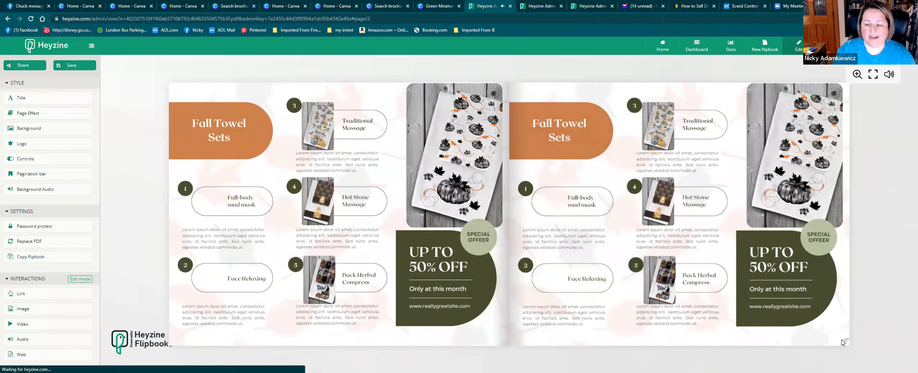
click(841, 341)
click(842, 343)
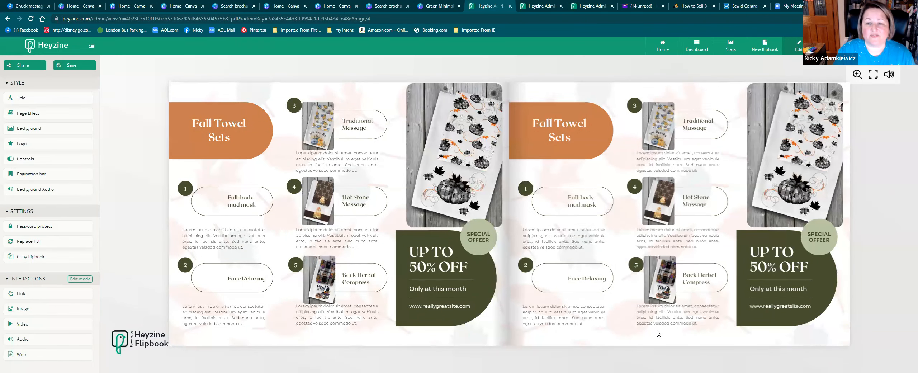
click(187, 338)
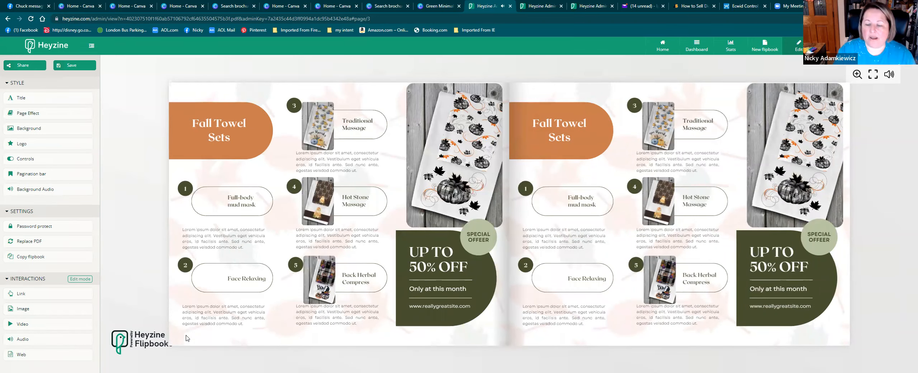
click(187, 338)
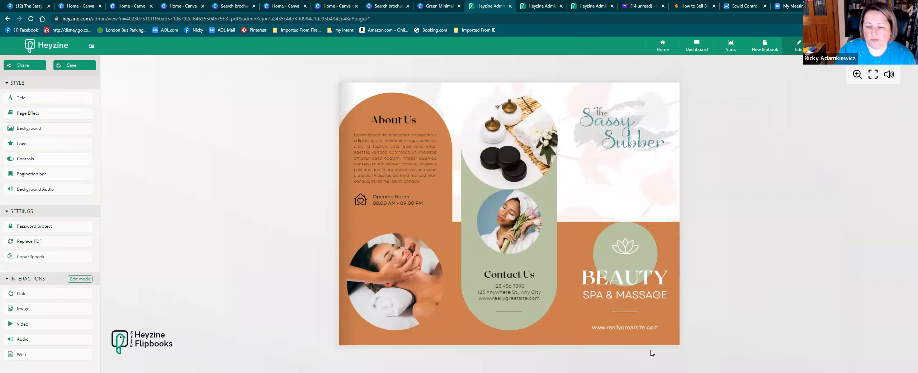
click(679, 341)
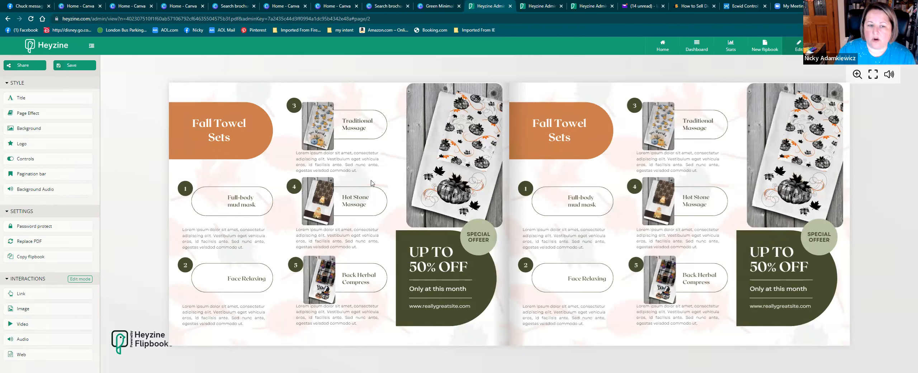
- Test the link on the number 3 towel image in the flipbook, look over the linked site, and return to the flipbook
click(321, 126)
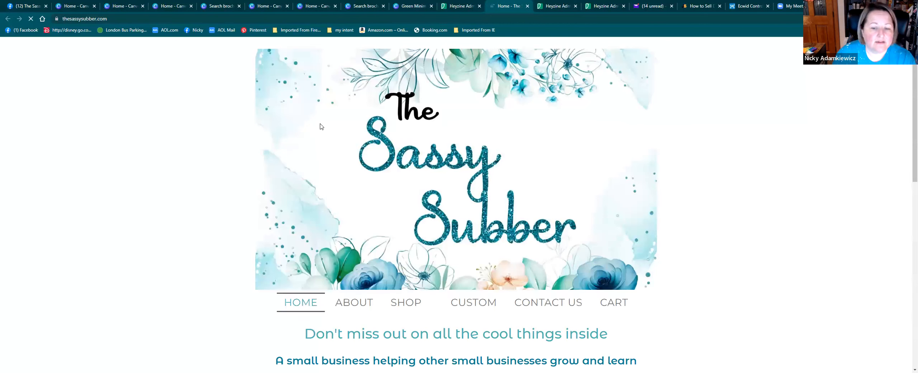
scroll(721, 183, down, 10)
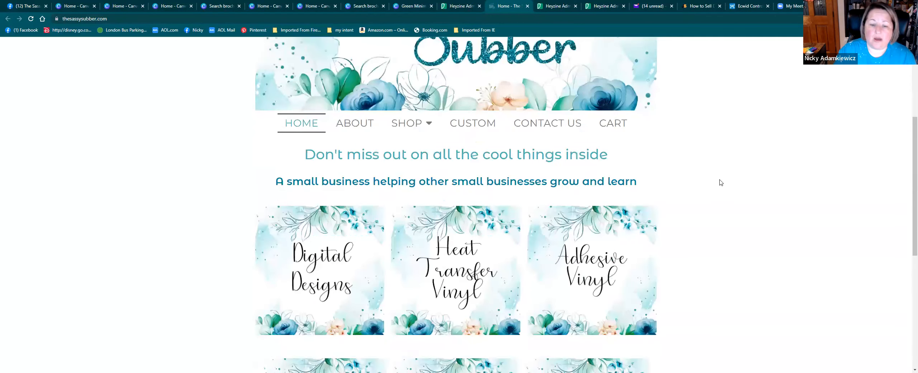
scroll(720, 182, up, 10)
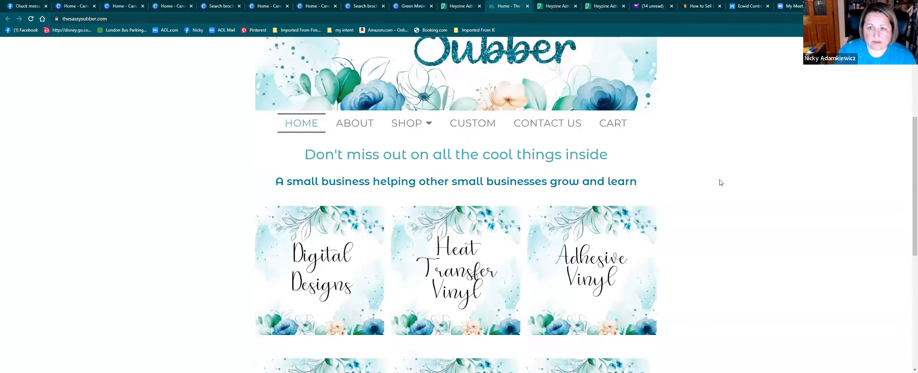
click(459, 6)
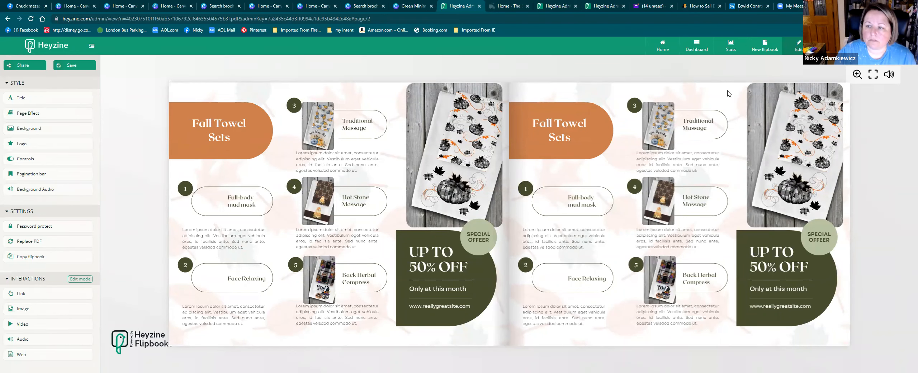
- Examine the sharing options for the brochure flipbook from the Heyzine dashboard, and close them
click(695, 48)
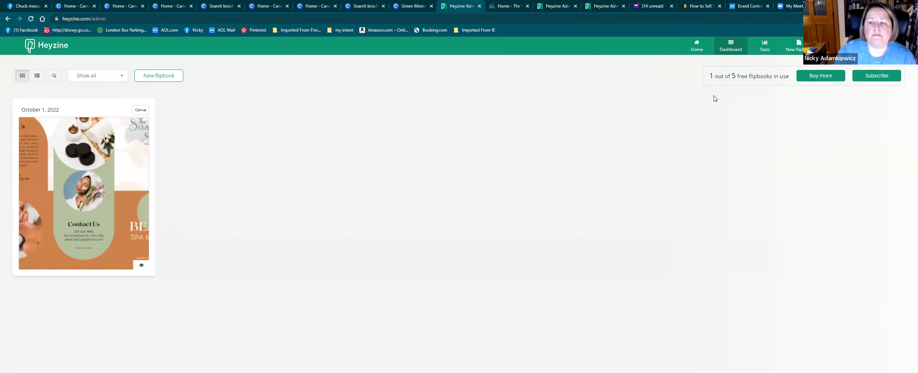
click(112, 173)
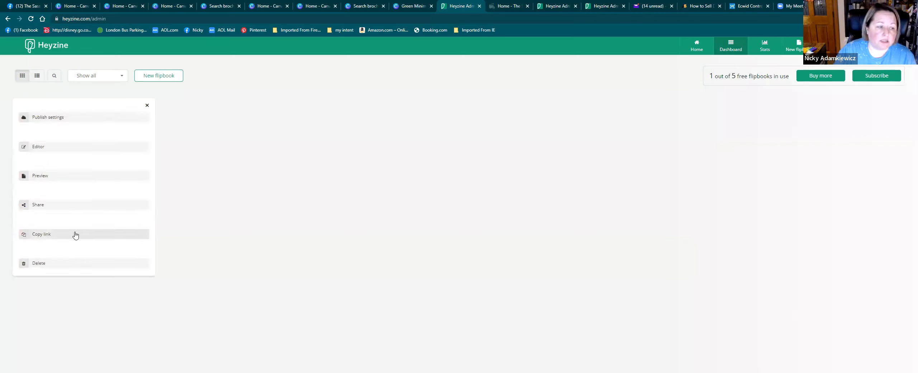
click(73, 206)
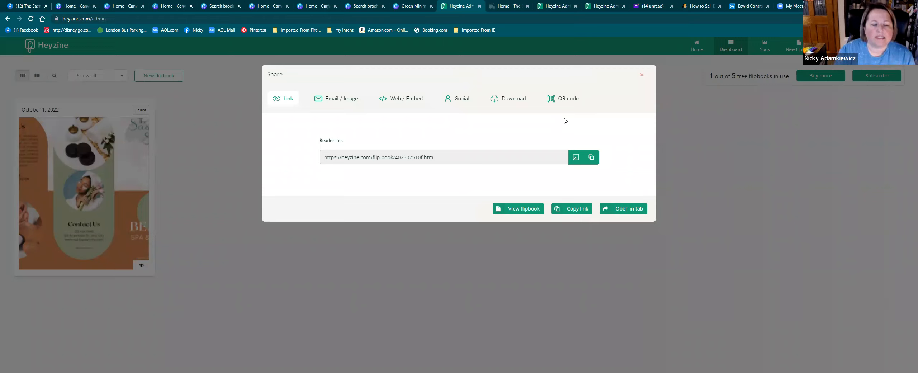
click(715, 164)
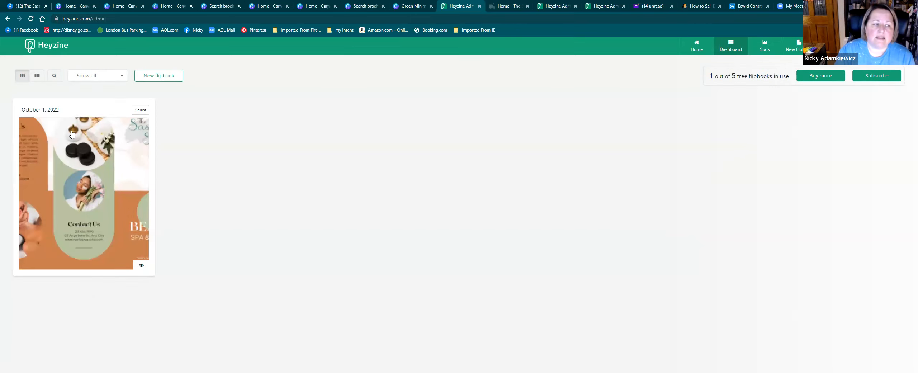
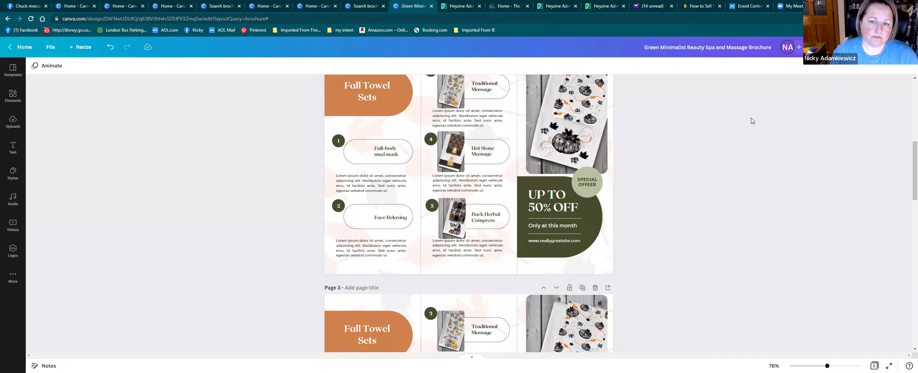
- Select the number 3 towel image on page 2 of the Canva brochure, and open the lpbdesigns.com shop in a new browser tab
scroll(692, 121, up, 2)
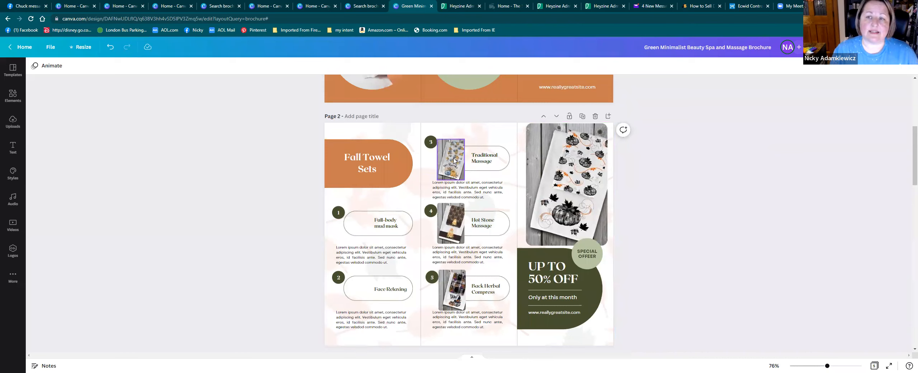
click(454, 160)
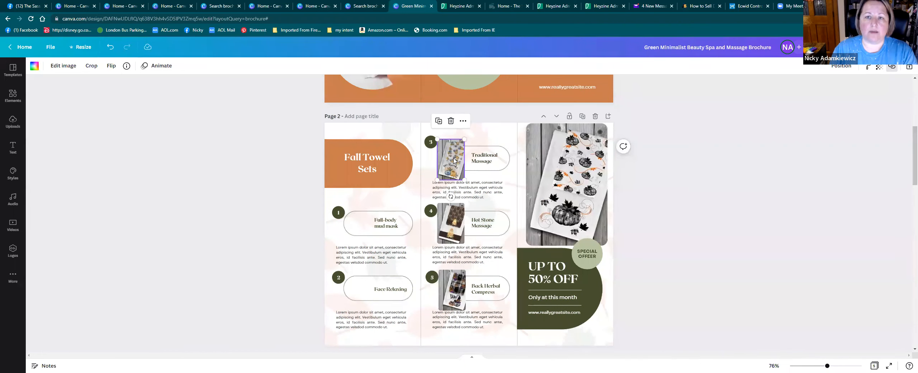
key(ctrl+t)
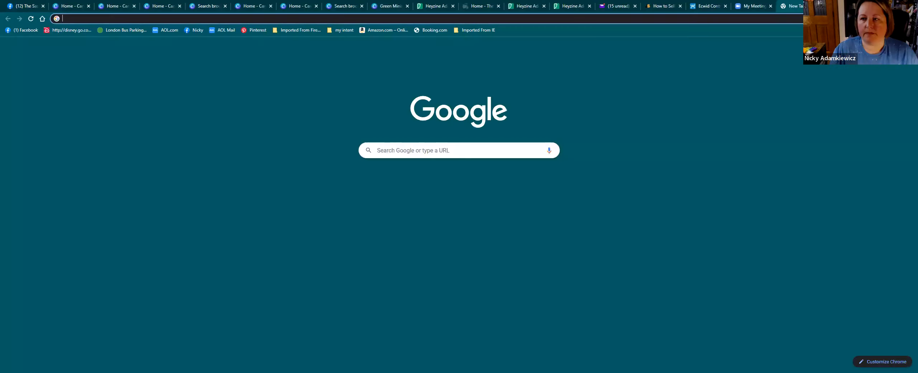
text(lpbdesigns.com)
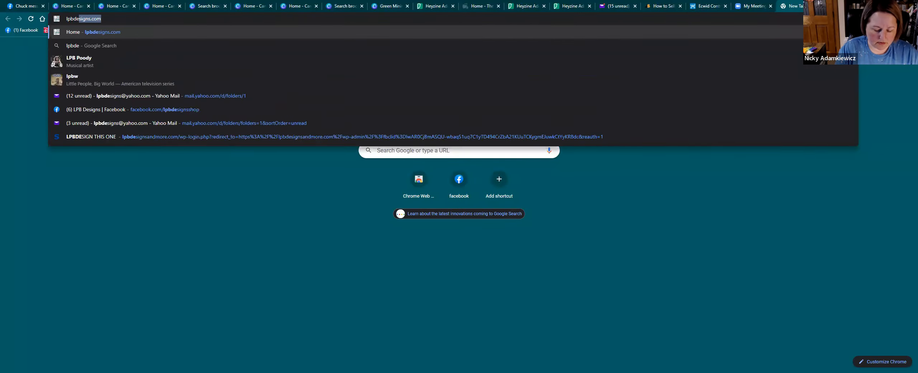
key(Return)
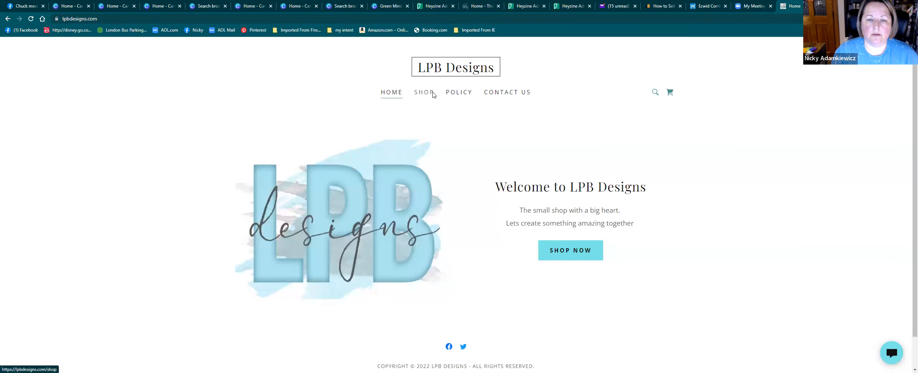
click(433, 94)
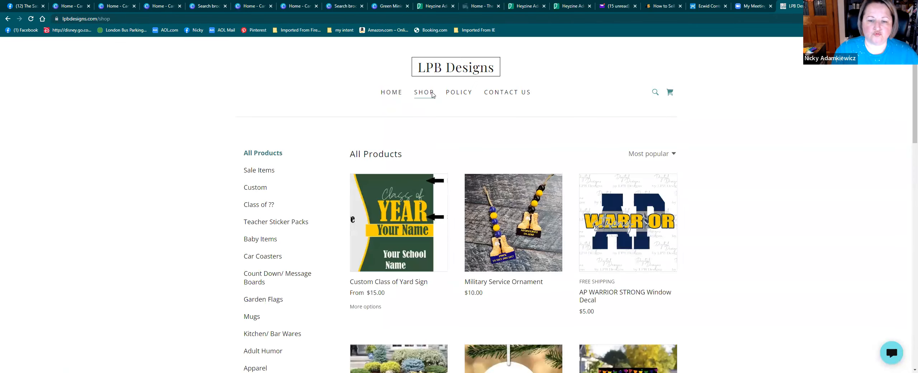
- Browse the LPB Designs products and show the Kitchen/ Bar Wares category
scroll(433, 94, down, 5)
scroll(487, 145, down, 4)
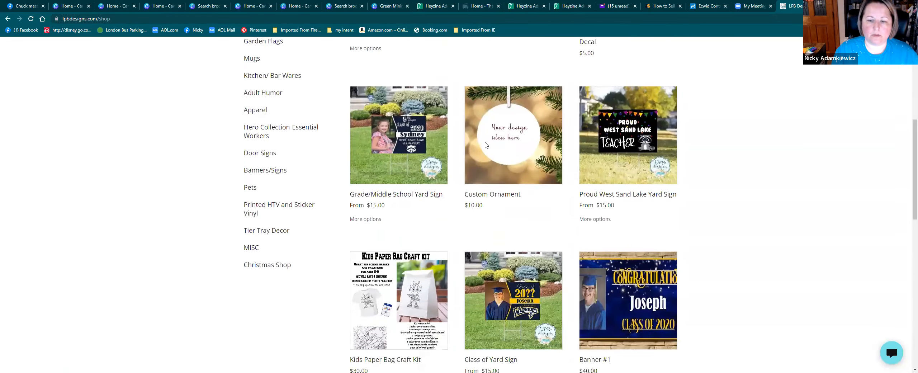
scroll(195, 147, up, 3)
scroll(195, 150, up, 1)
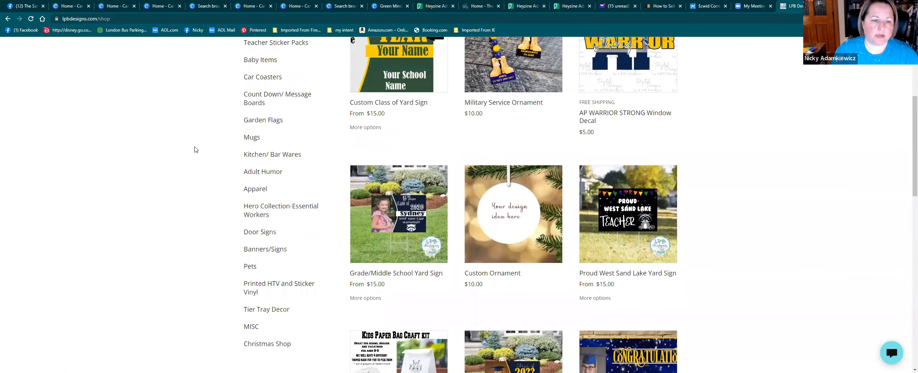
scroll(195, 150, up, 2)
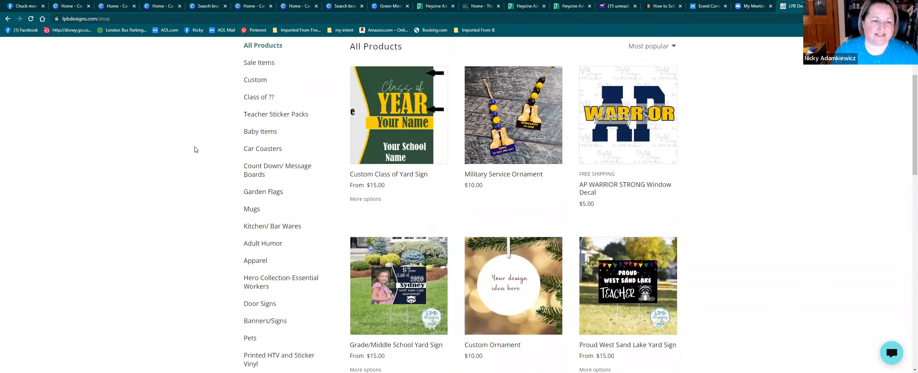
scroll(195, 150, down, 1)
click(272, 192)
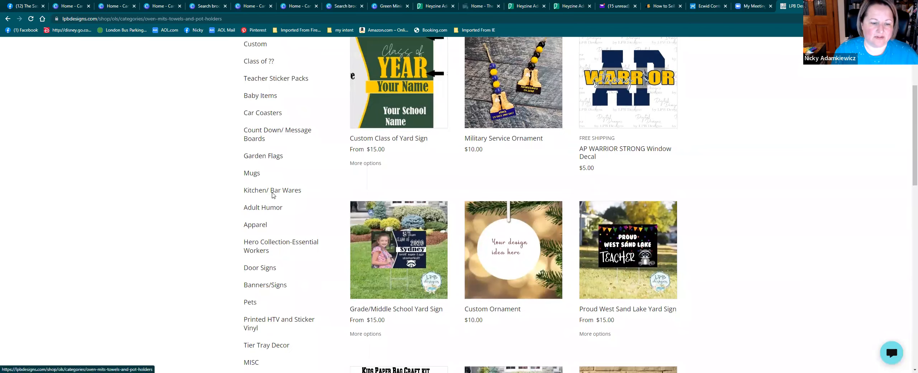
scroll(520, 115, down, 3)
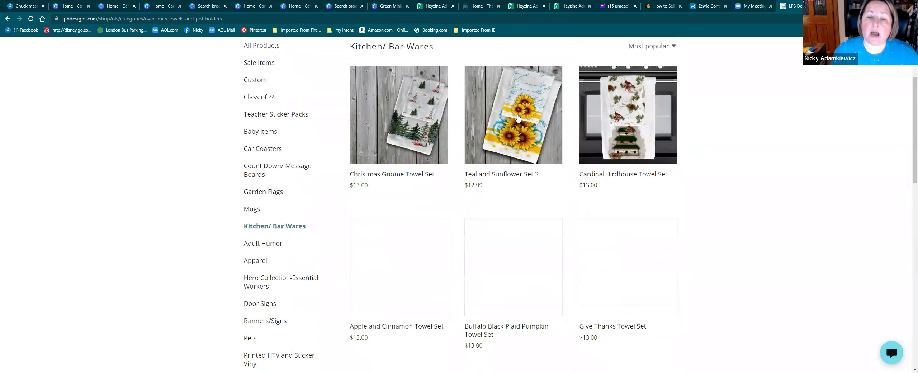
- Show the Teal and Sunflower Set 2 product page and copy its web address
click(524, 112)
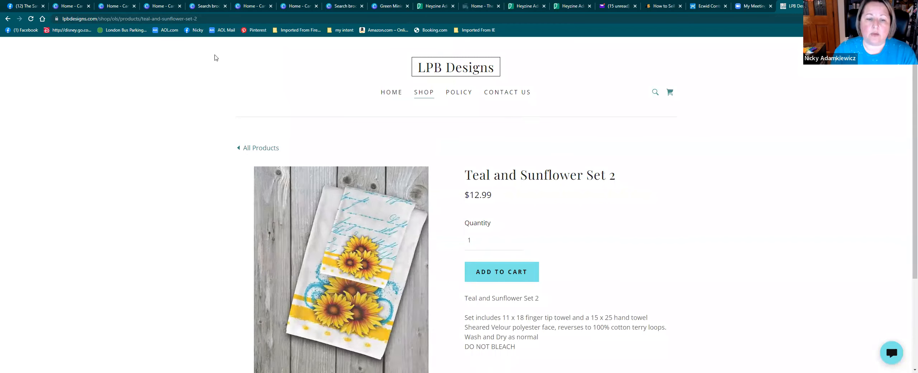
click(210, 18)
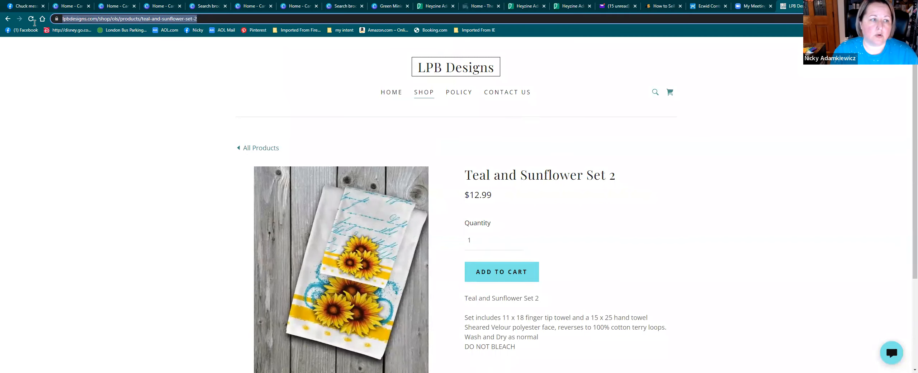
right_click(82, 18)
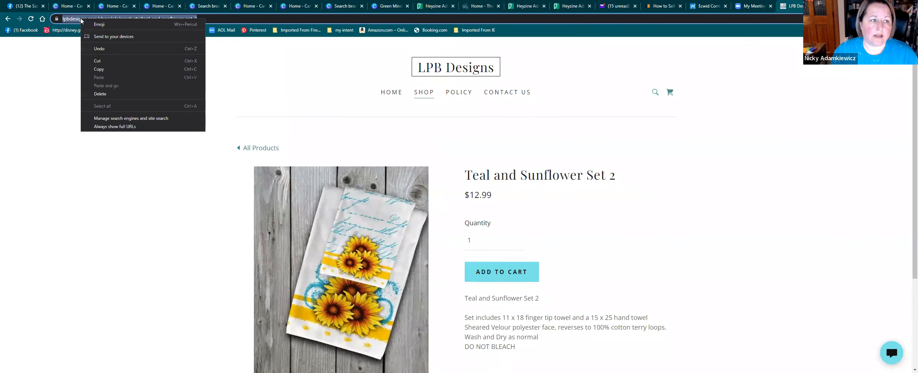
click(106, 69)
- Replace the link on the brochure's number 3 towel image with the copied Teal and Sunflower Set 2 product address
click(372, 7)
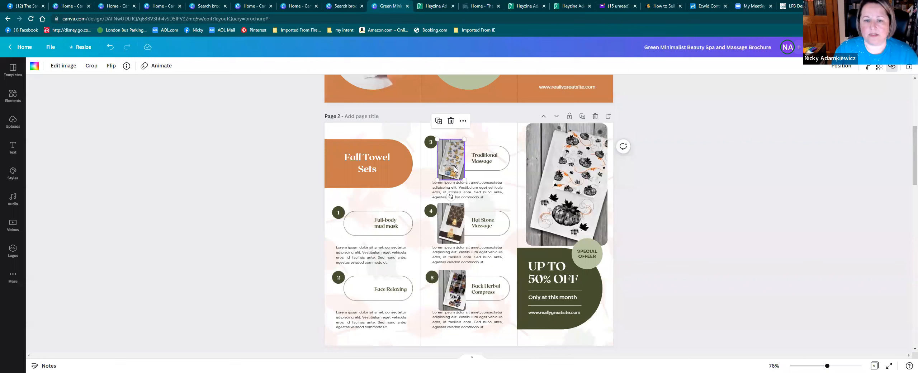
click(892, 70)
key(ctrl+v)
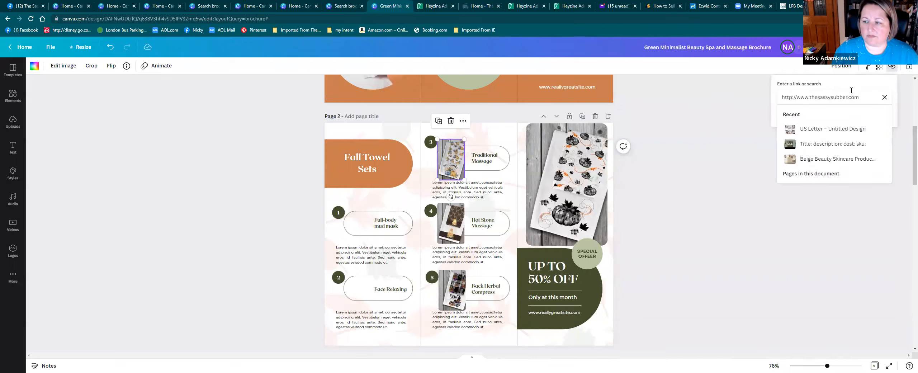
drag(863, 95, 760, 101)
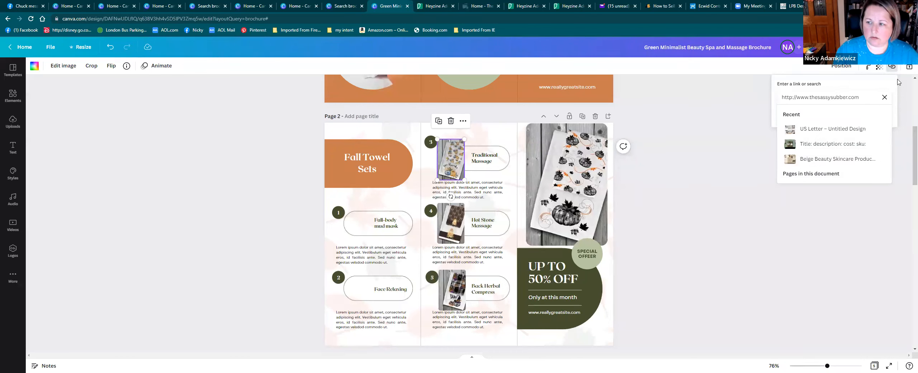
drag(862, 97, 780, 96)
key(BackSpace)
key(ctrl+v)
key(Return)
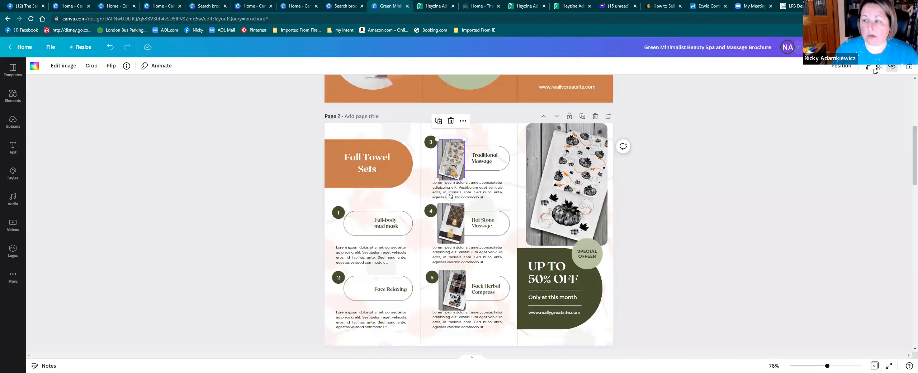
- Publish all 5 pages of the brochure to Heyzine Flipbooks
click(893, 47)
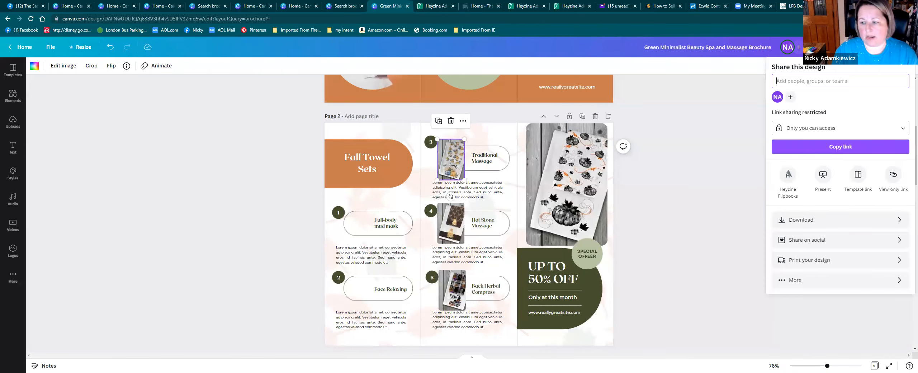
click(799, 281)
scroll(803, 239, down, 7)
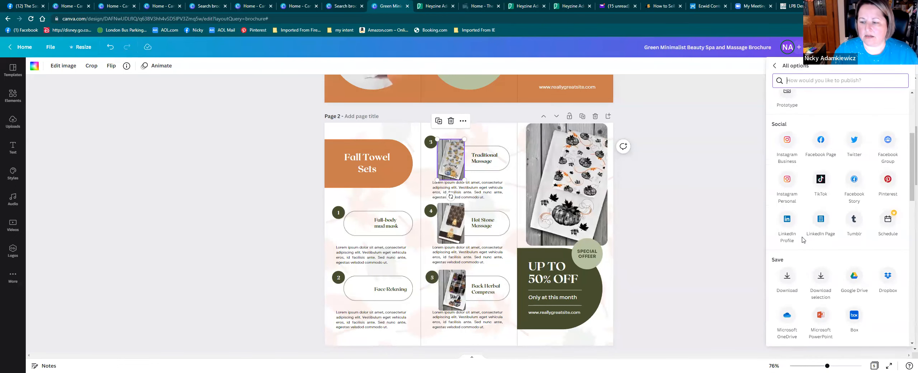
scroll(803, 240, down, 4)
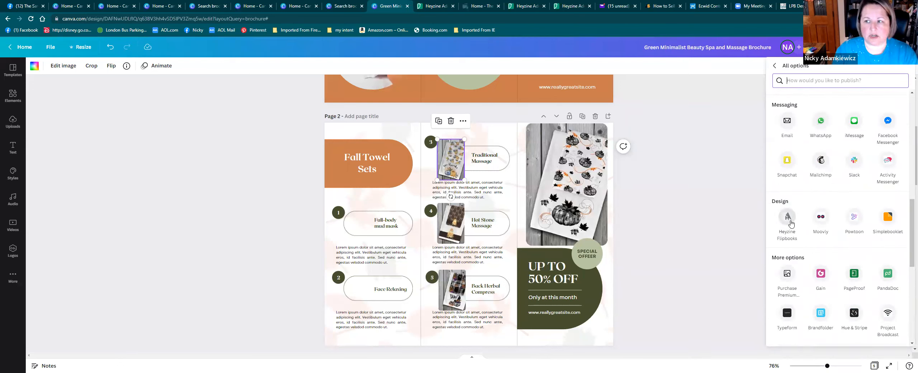
click(791, 224)
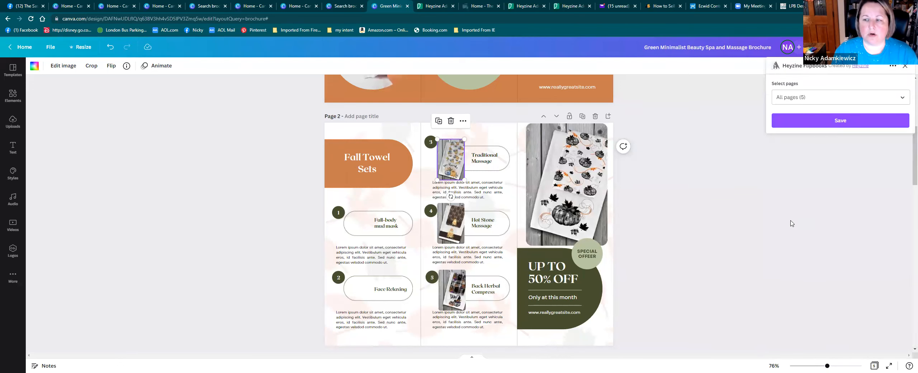
click(820, 125)
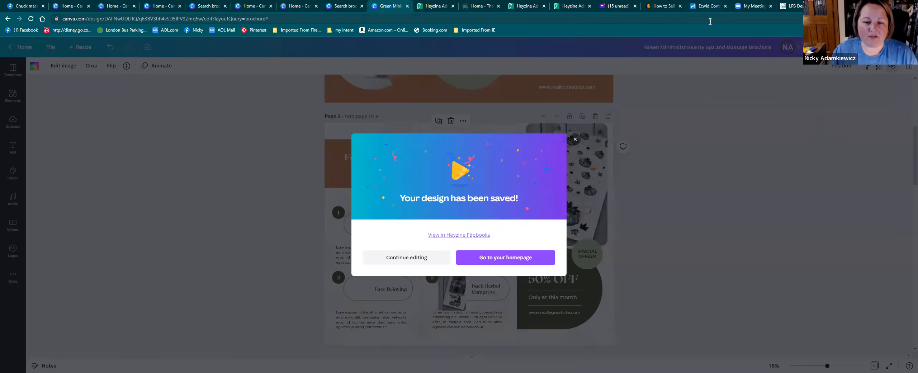
- View the new flipbook in Heyzine, test the product link on page 2's number 3 towel image, and return to the flipbook
click(458, 235)
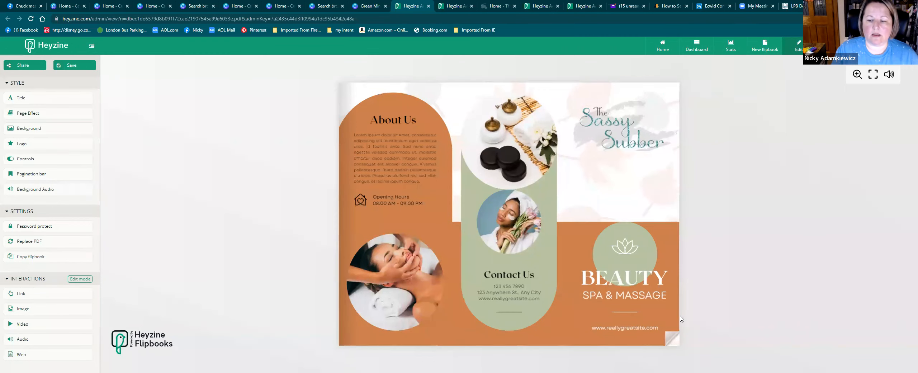
click(674, 344)
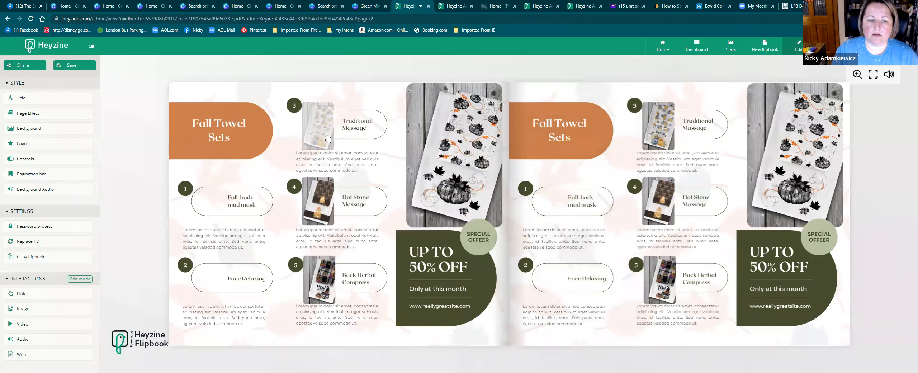
click(319, 130)
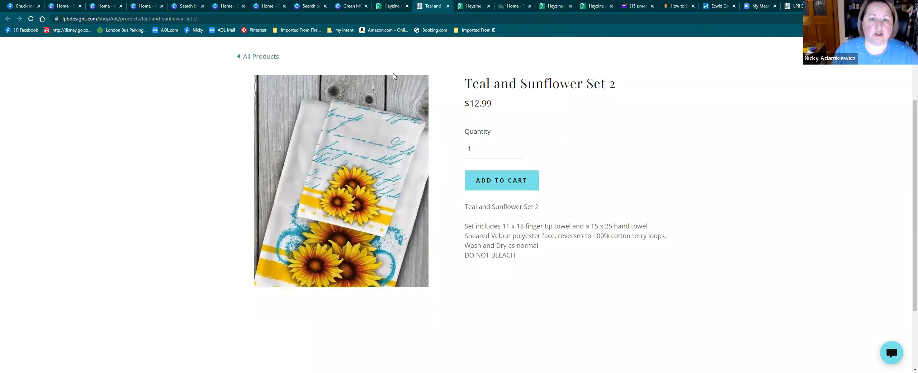
click(448, 6)
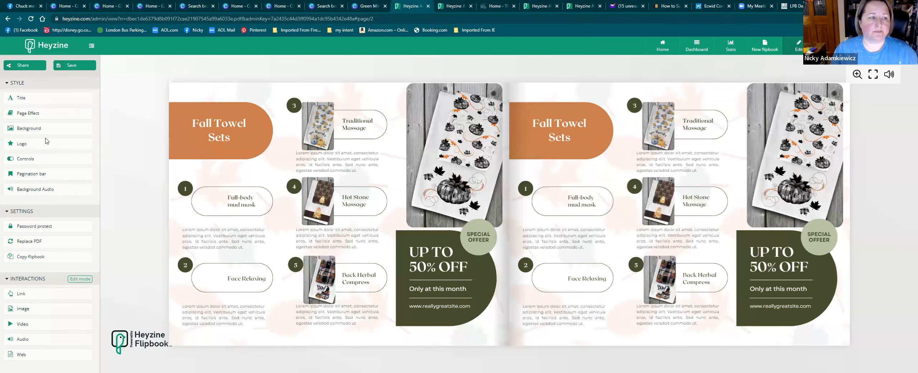
- Delete both brochure flipbooks from the Heyzine dashboard
click(693, 46)
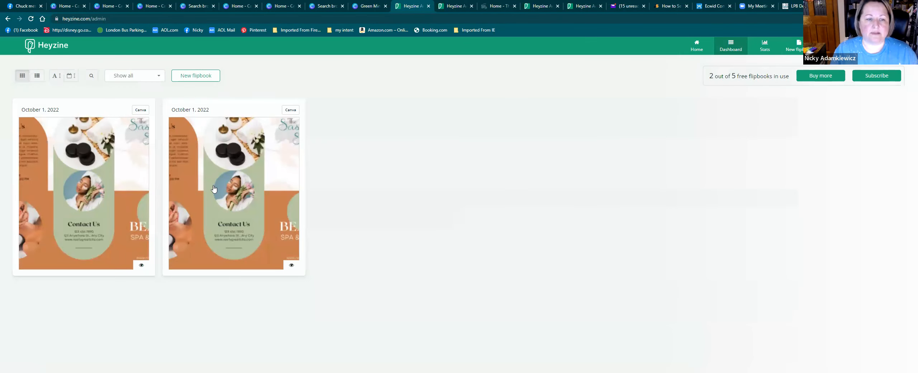
click(221, 182)
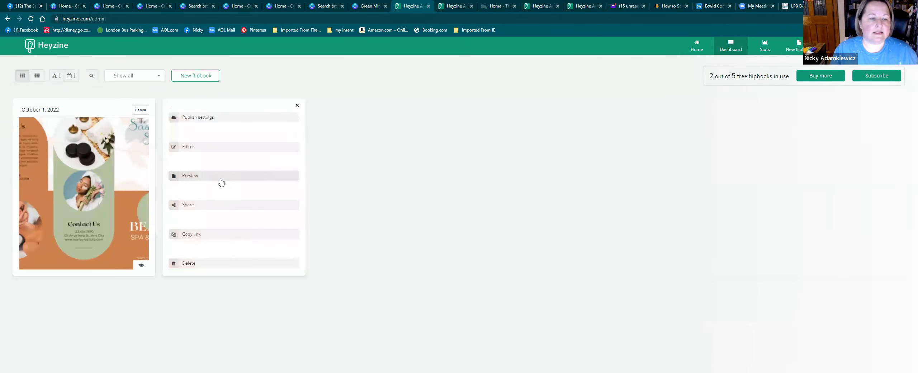
click(196, 263)
click(493, 59)
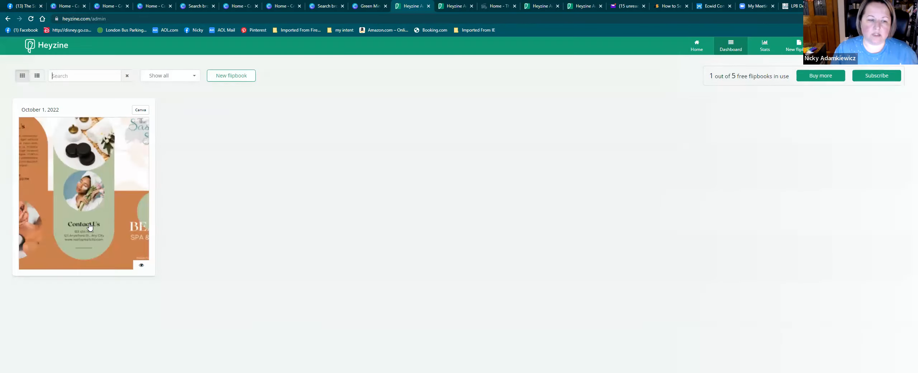
click(90, 230)
click(82, 263)
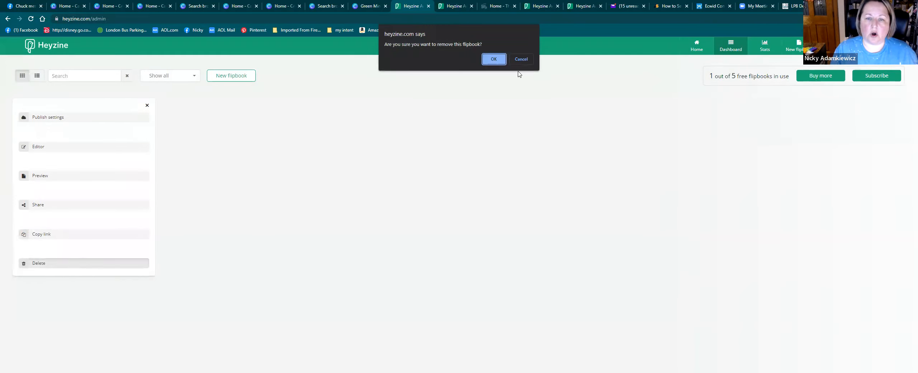
click(497, 59)
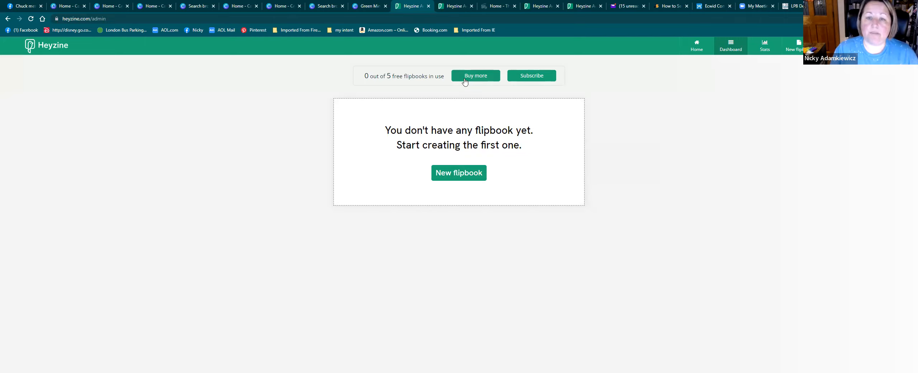
- Examine the personal and business forms of Heyzine's Standard Plan subscription, and close them without subscribing
click(538, 76)
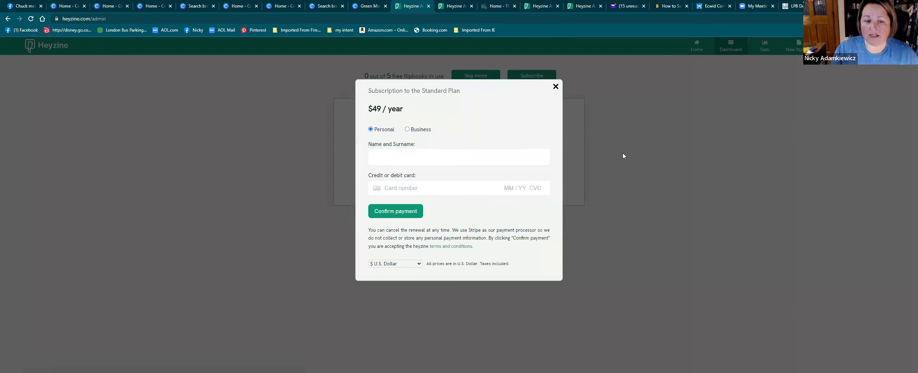
click(407, 130)
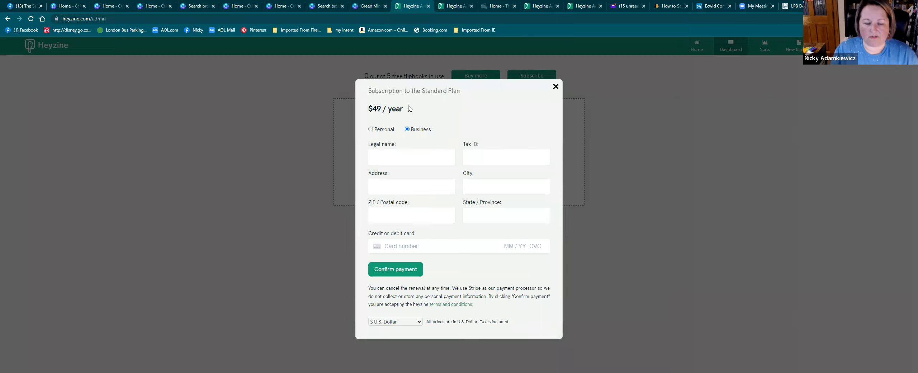
click(376, 132)
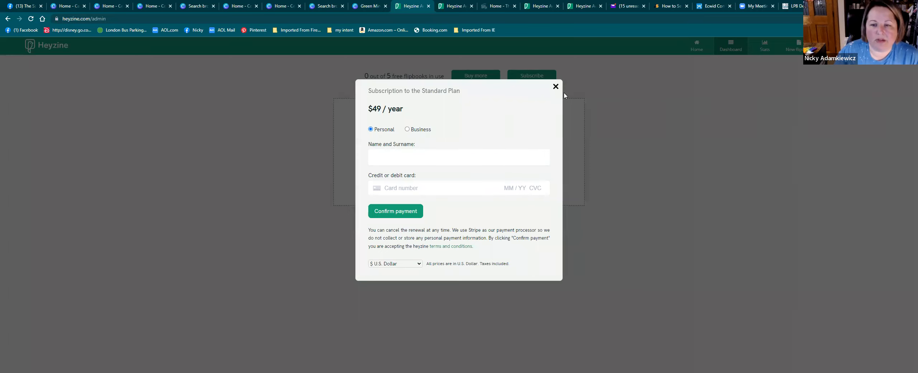
click(556, 87)
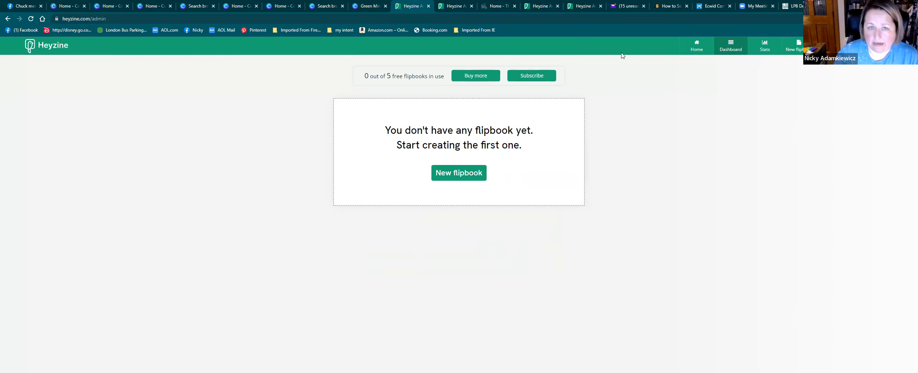
- Switch back to the Canva brochure, dismiss the saved-design message, and look at page 1
click(360, 5)
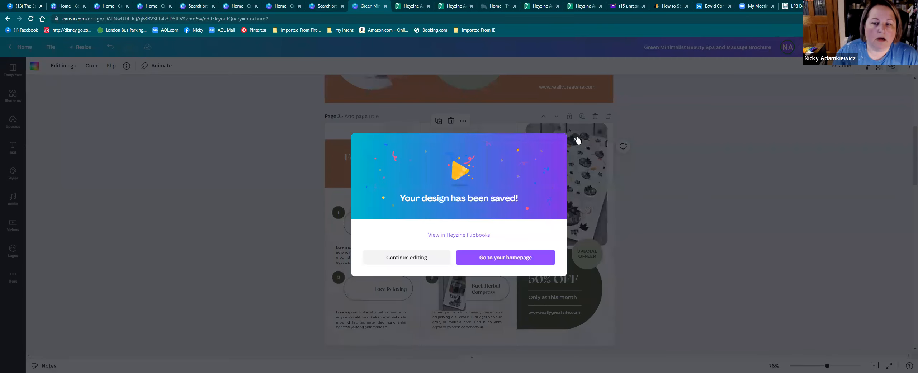
click(692, 147)
scroll(653, 198, up, 5)
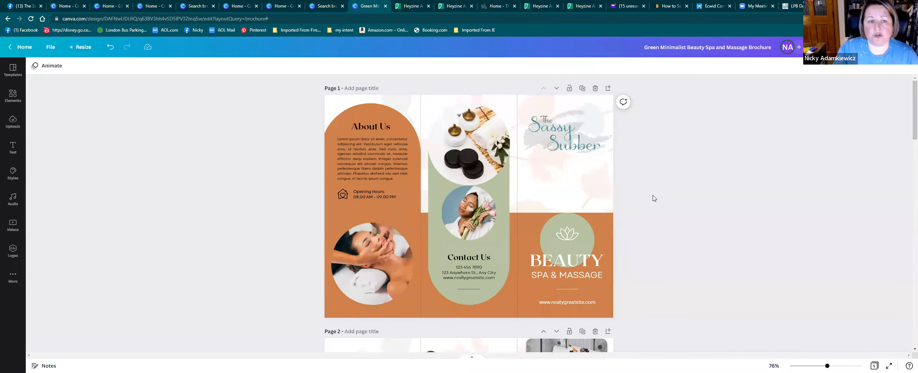
- Open the "Title: description: cost: sku:" video presentation from the recent designs on the Canva home page
click(314, 6)
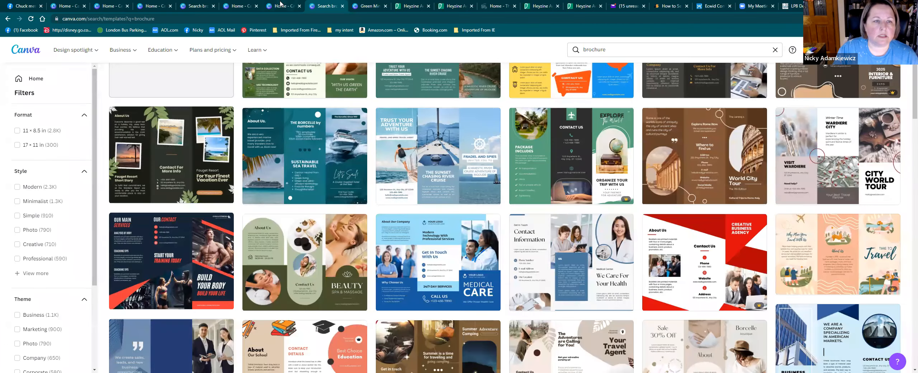
click(282, 6)
click(227, 6)
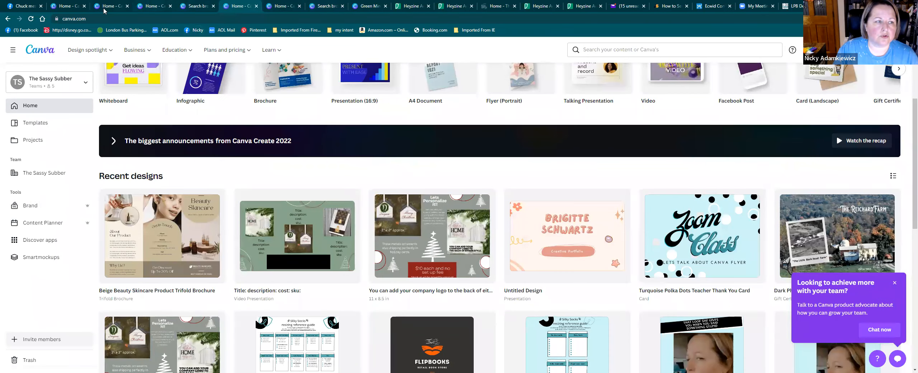
mouse_move(123, 12)
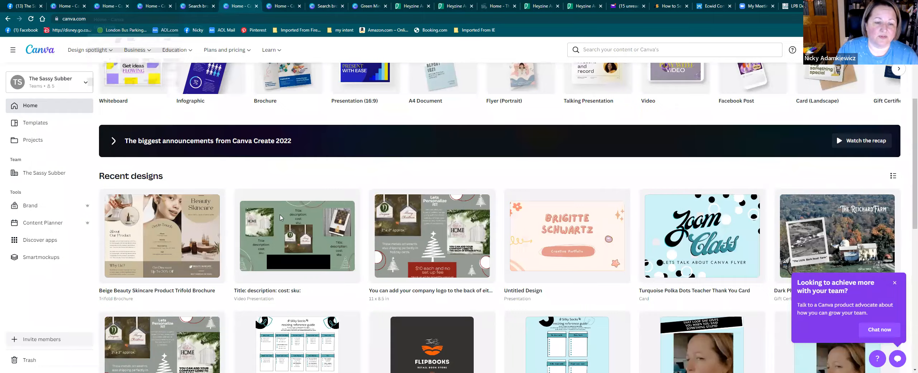
click(251, 237)
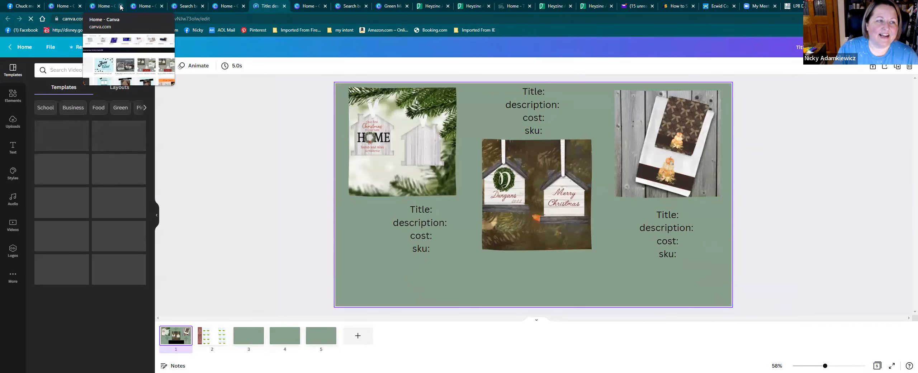
- Close three surplus Canva home browser tabs and dismiss the cash-back offer over the video presentation
click(121, 6)
click(80, 6)
click(80, 6)
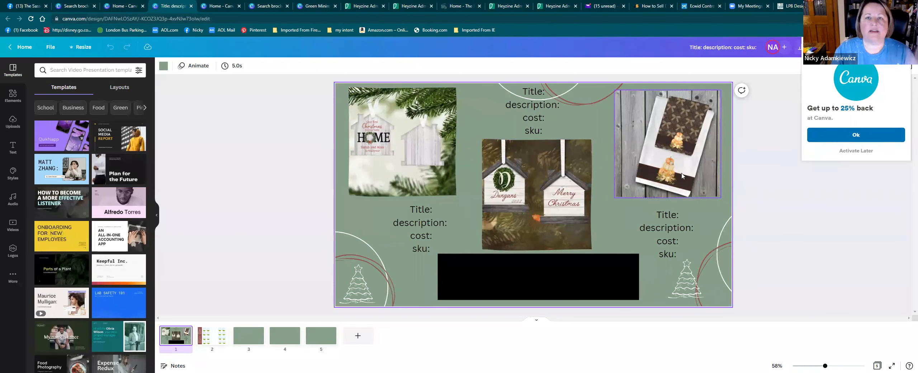
click(862, 151)
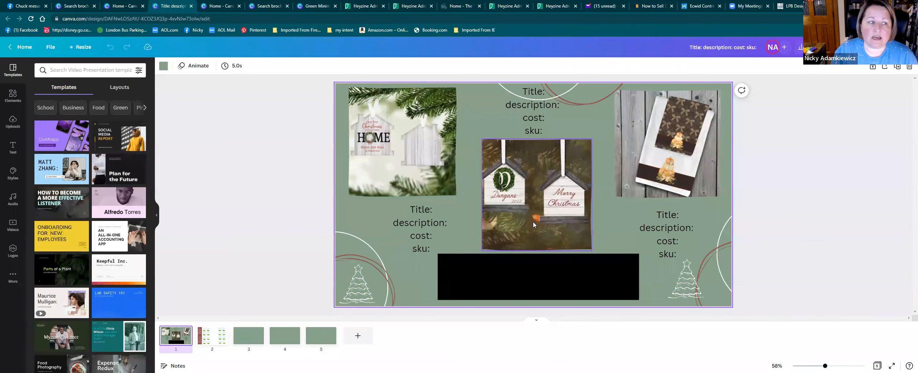
- Return to the Canva home page and open the recent "You can add your company logo to the back of either style" ornament design
click(22, 48)
scroll(513, 197, down, 3)
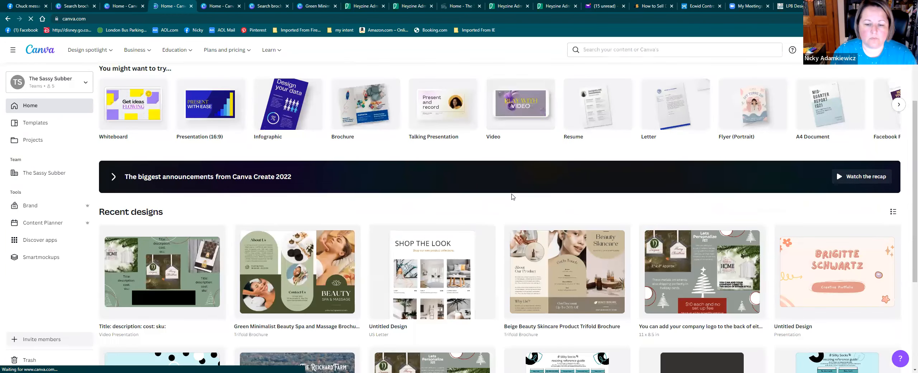
scroll(513, 197, down, 1)
scroll(598, 190, down, 1)
click(697, 186)
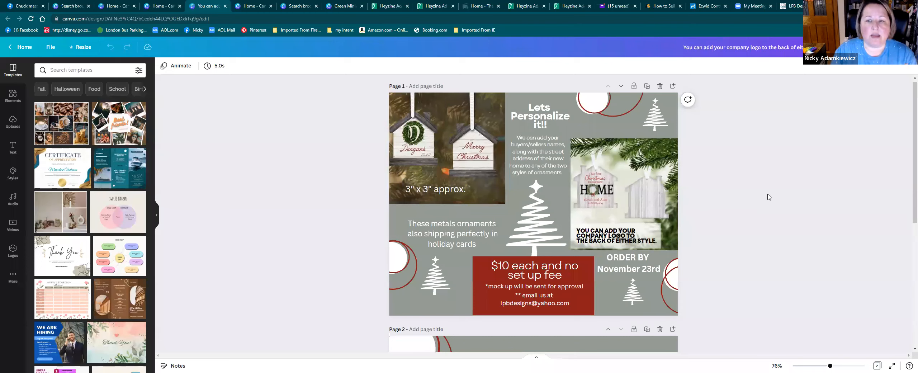
- Look through page 1 and the Christmas tree background on page 2 of the ornament design
scroll(767, 198, down, 6)
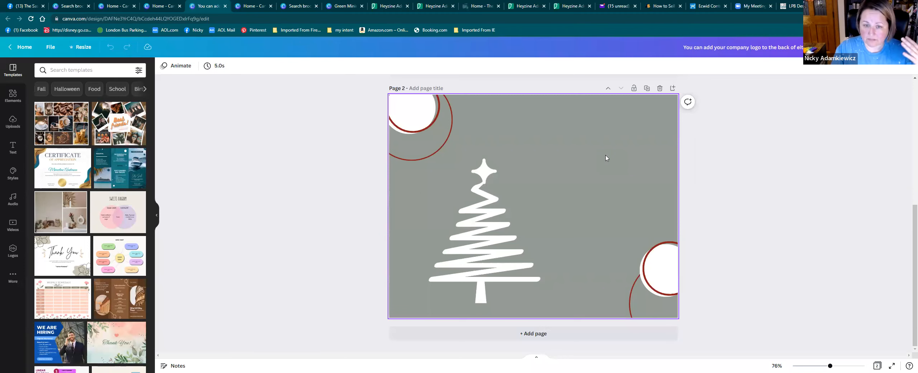
scroll(606, 157, up, 4)
scroll(605, 147, down, 4)
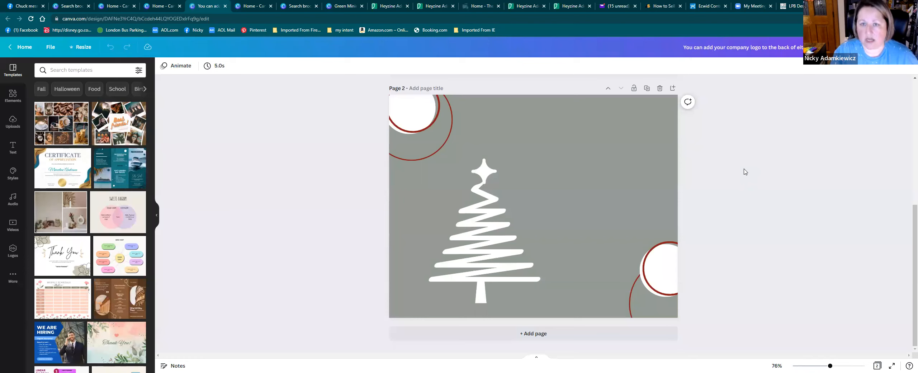
- Review the ornament design's PNG download settings and page selection, close them without downloading, and return to the page 1 flyer
click(898, 47)
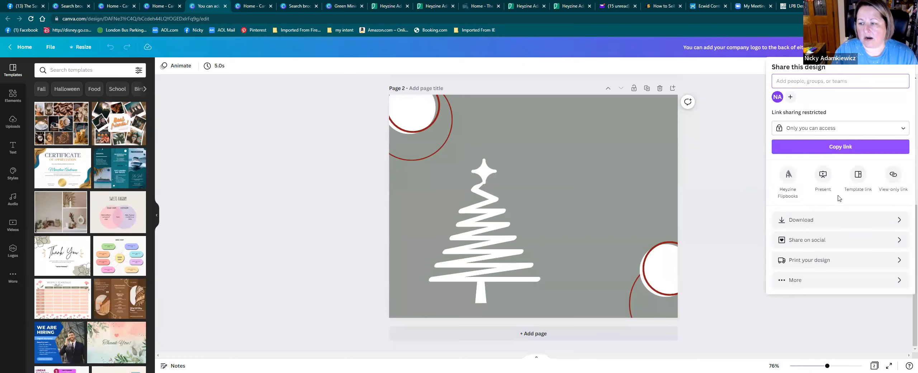
click(895, 220)
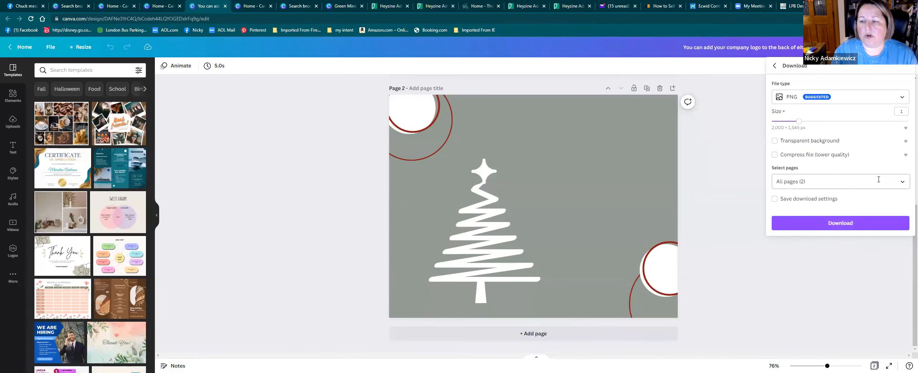
click(899, 183)
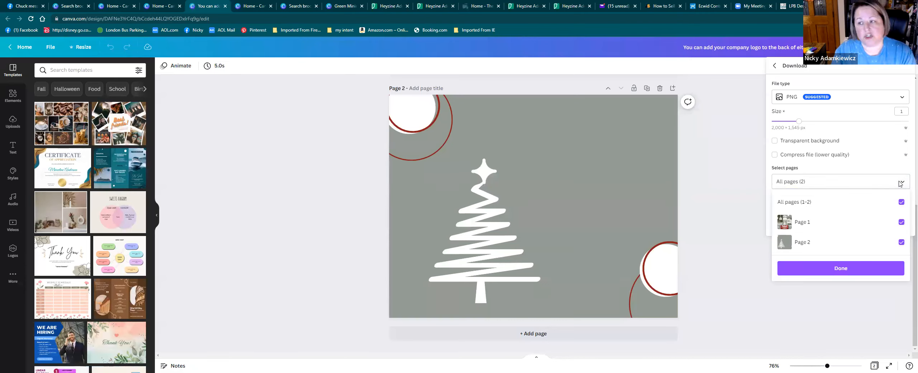
click(900, 183)
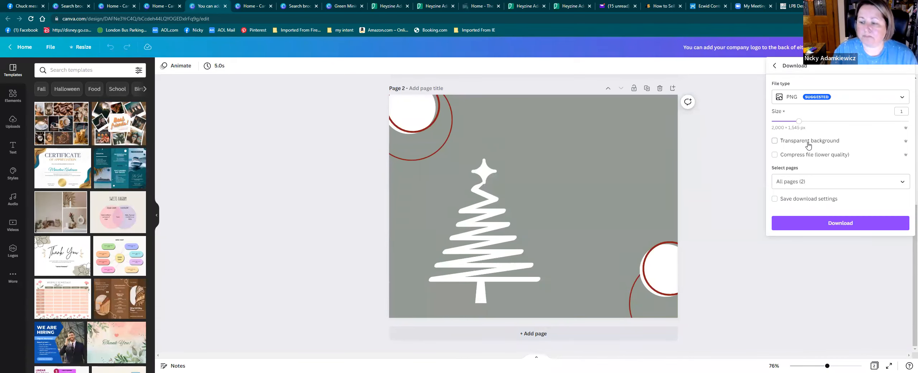
click(775, 66)
click(732, 234)
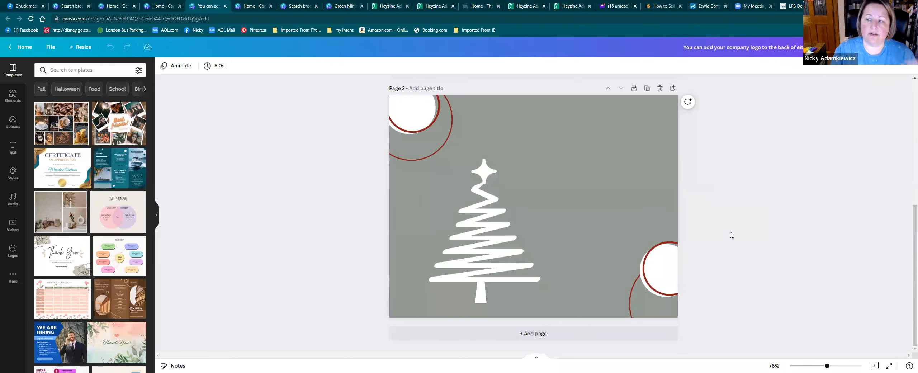
scroll(731, 235, up, 7)
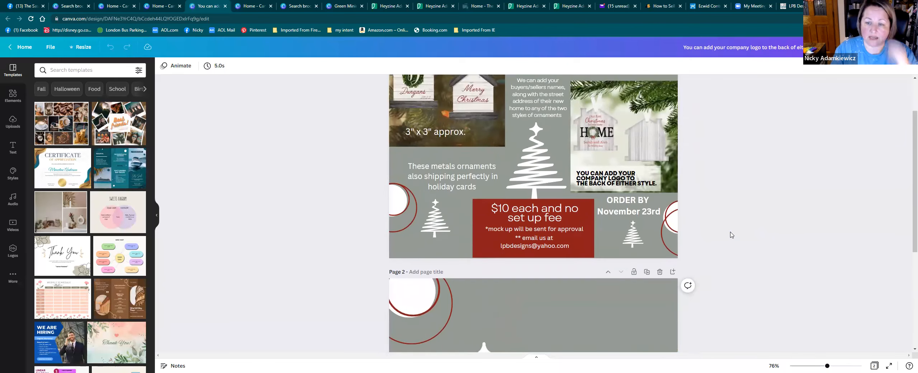